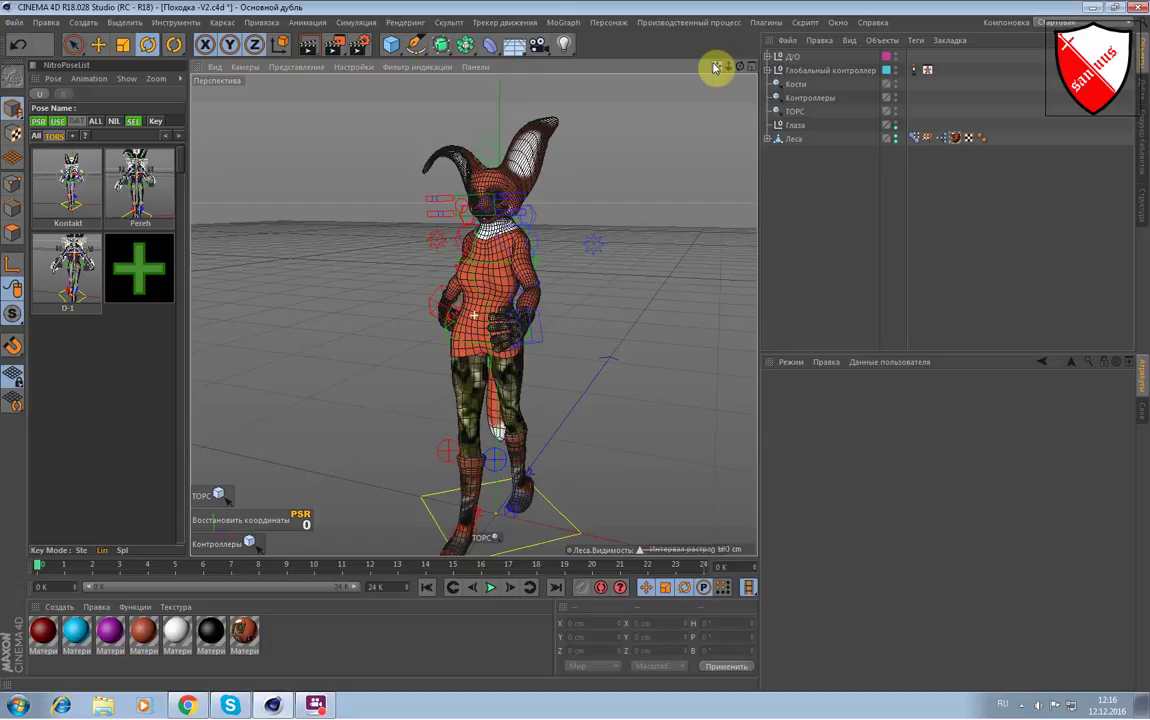
Play the fox's walk cycle while orbiting to three-quarter and front views.
mouse_move(714, 67)
mouse_down()
mouse_move(688, 51)
mouse_move(778, 69)
mouse_move(765, 110)
mouse_up()
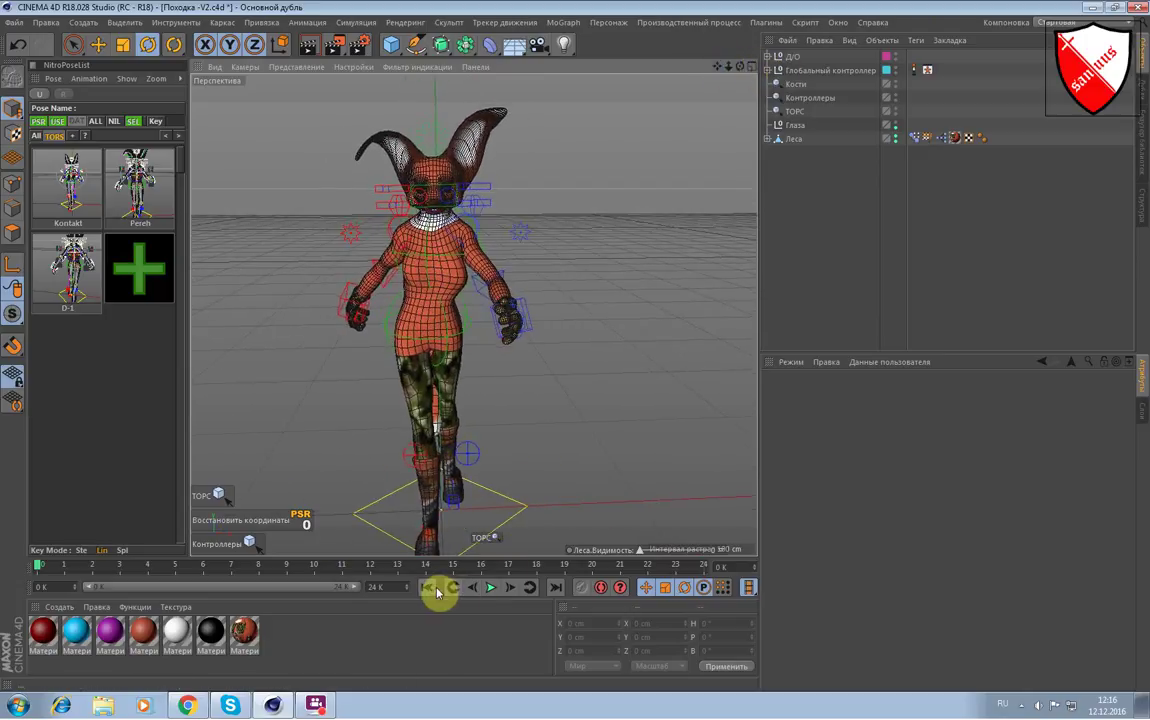
click(490, 587)
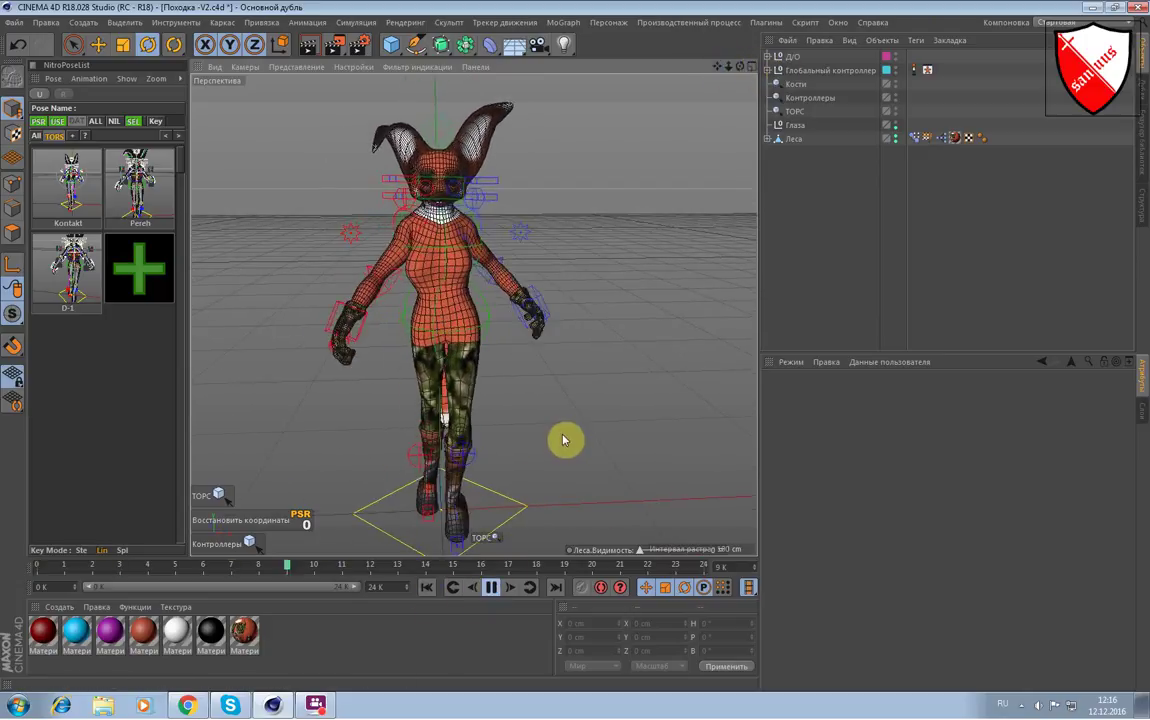
mouse_move(608, 380)
alt+mouse_down()
mouse_move(472, 374)
mouse_move(596, 375)
alt+mouse_up()
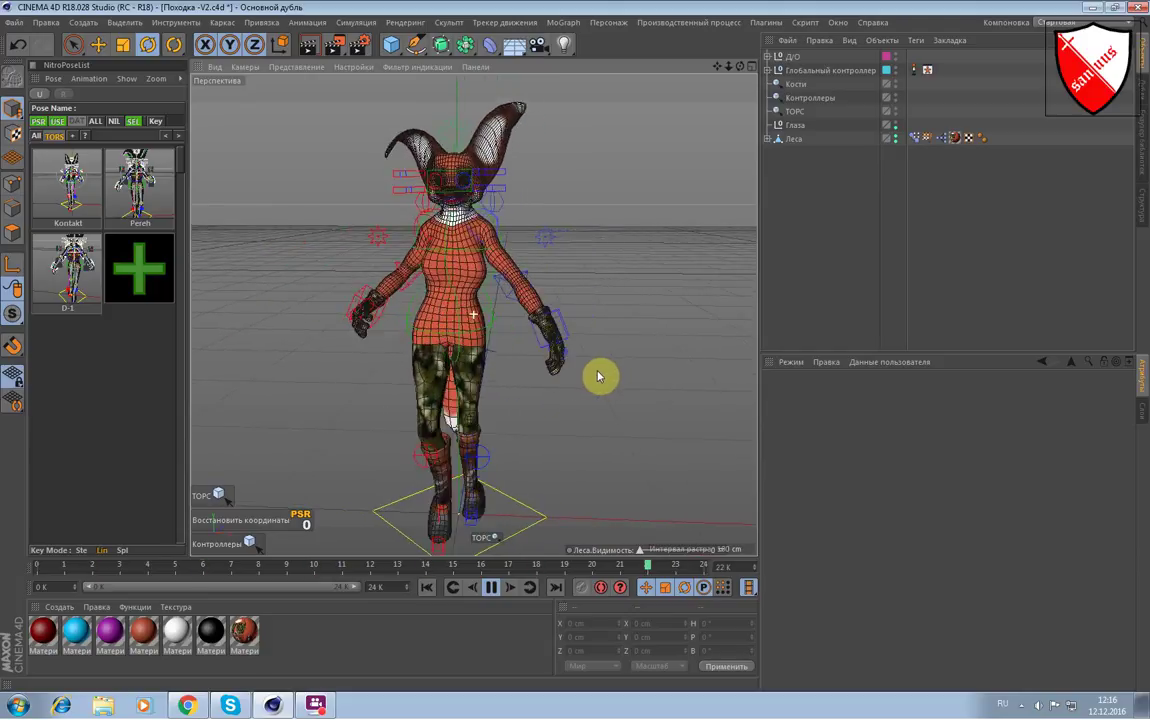
alt+drag(593, 376, 604, 377)
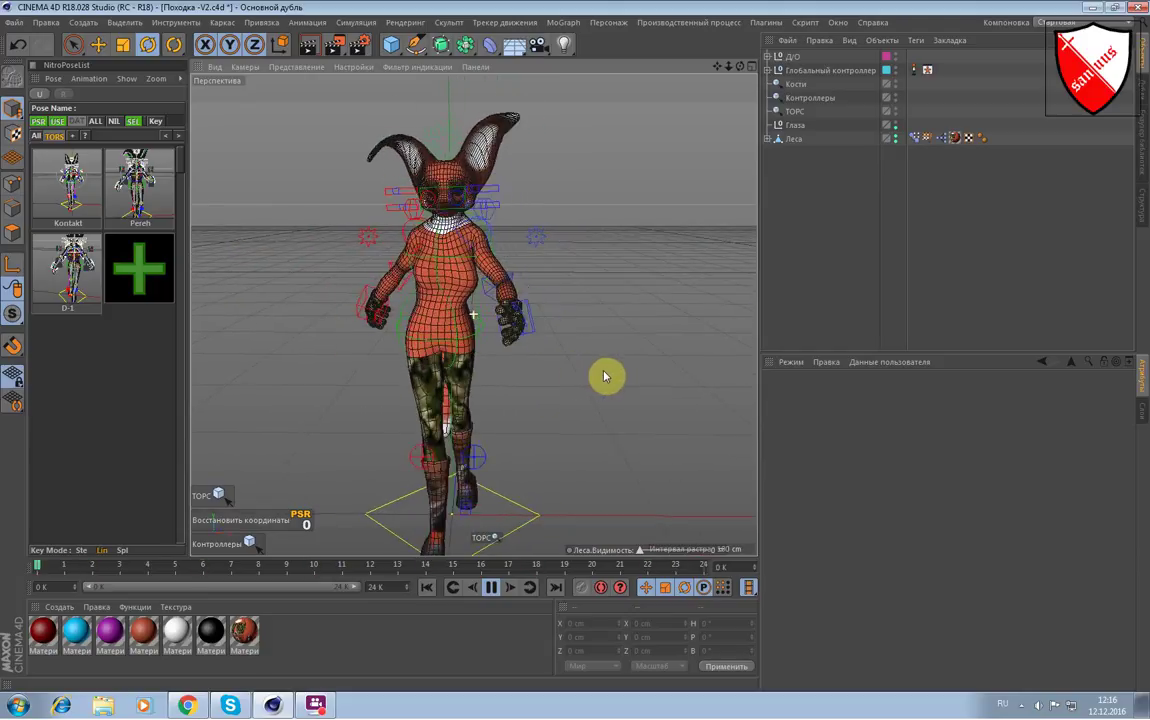
mouse_move(606, 376)
alt+mouse_down()
mouse_move(647, 371)
mouse_move(503, 362)
mouse_move(552, 359)
mouse_move(495, 626)
mouse_move(494, 592)
alt+mouse_up()
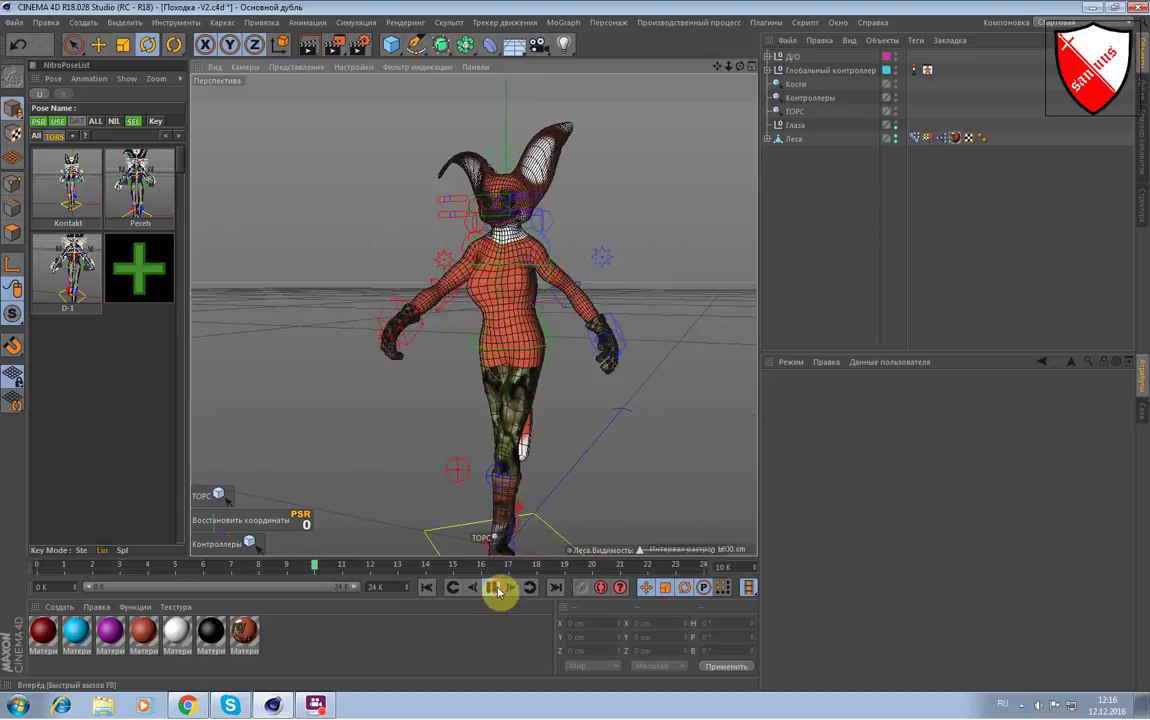
Stop playback, rewind to frame 0, and select the head controller from a lower angle.
click(493, 588)
click(428, 588)
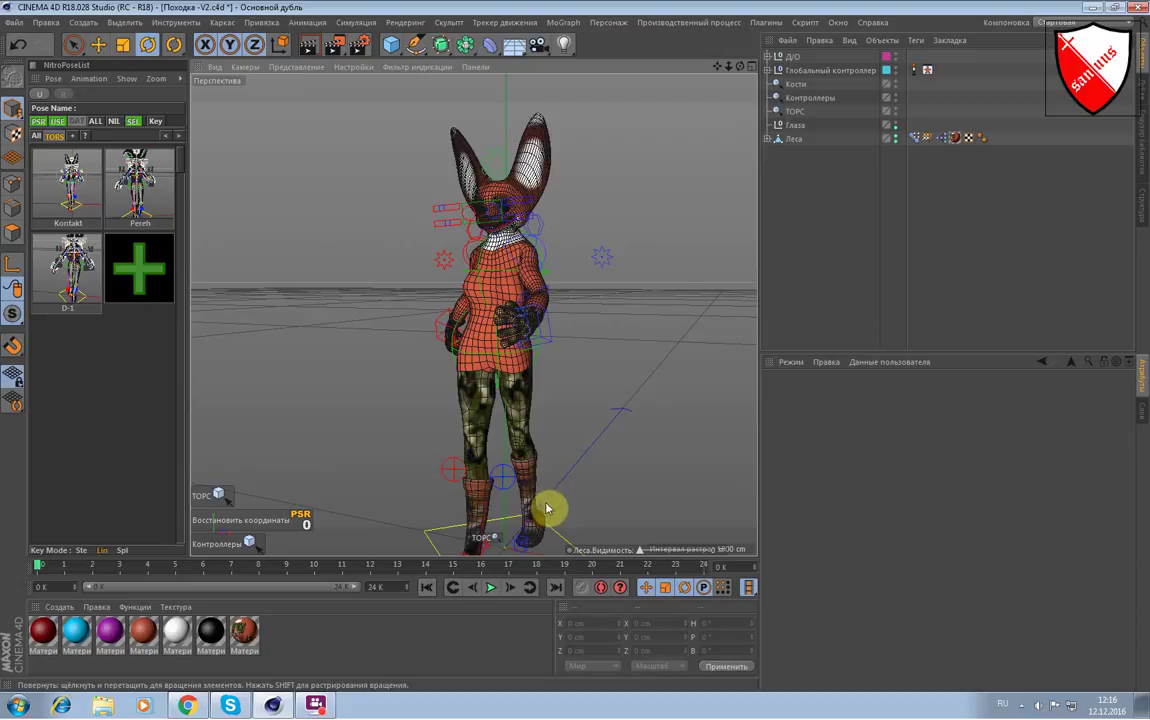
mouse_move(645, 197)
alt+mouse_down()
mouse_move(567, 219)
mouse_move(578, 218)
alt+mouse_up()
alt+drag(567, 367, 612, 357)
drag(393, 159, 393, 153)
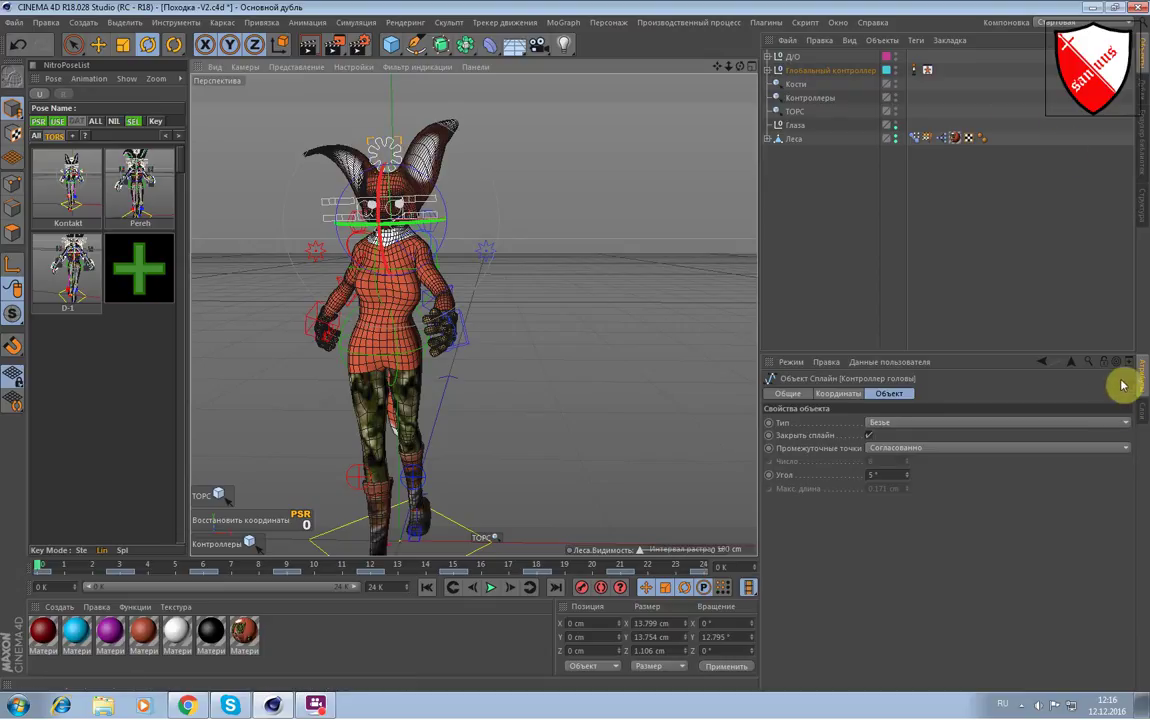
Send the head controller's animation tracks to the Timeline curve editor.
click(929, 72)
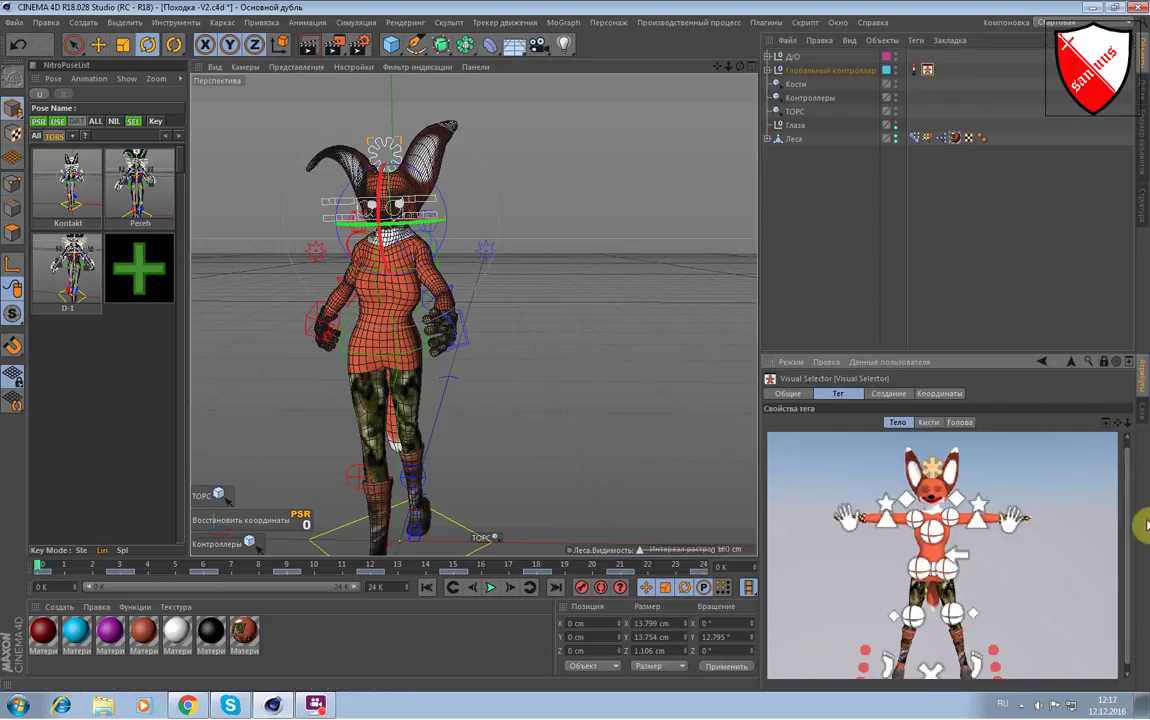
right_click(395, 145)
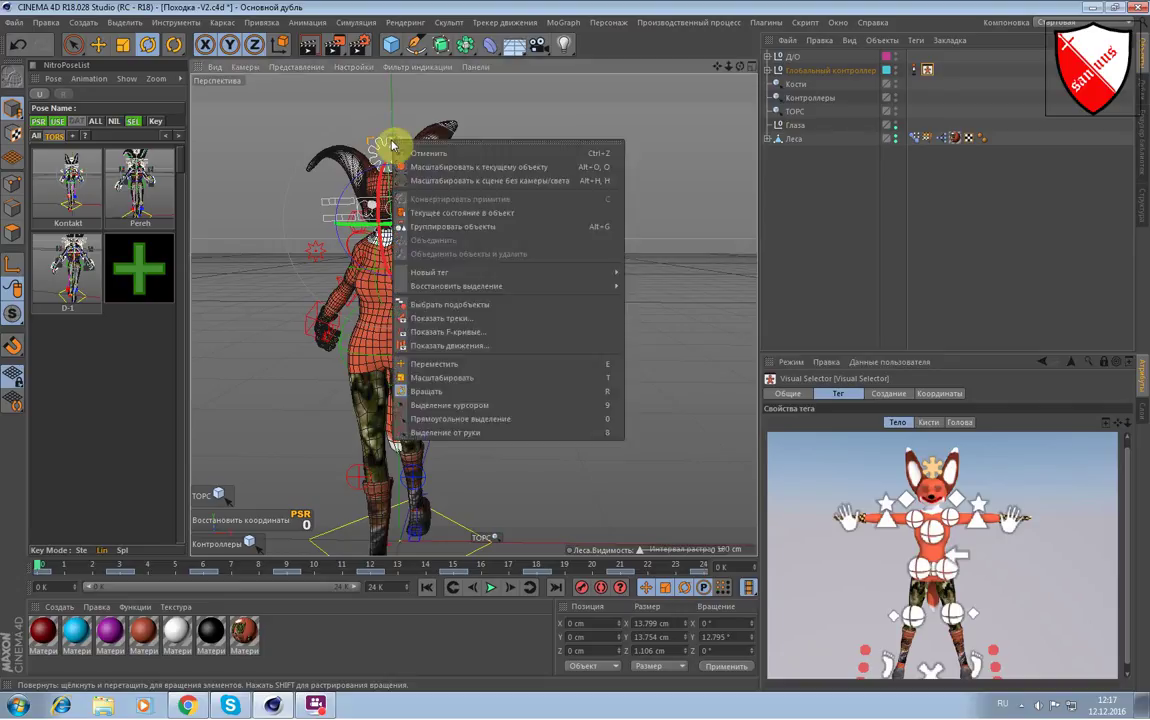
key(Escape)
right_click(393, 143)
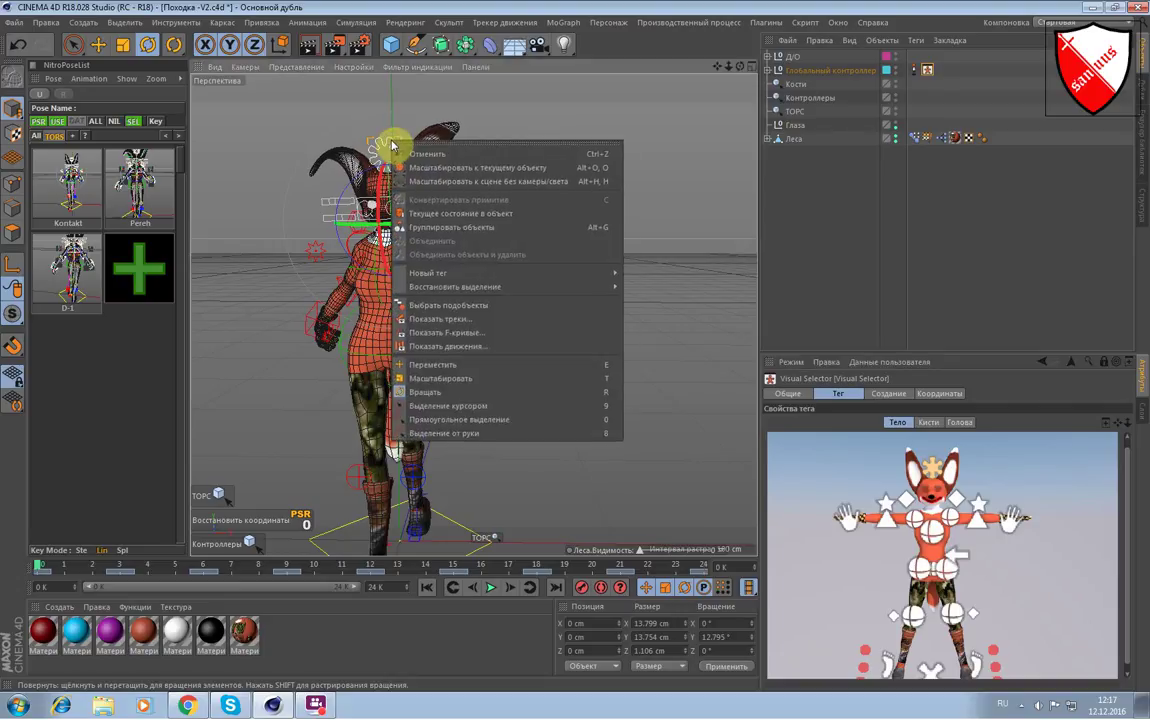
click(436, 331)
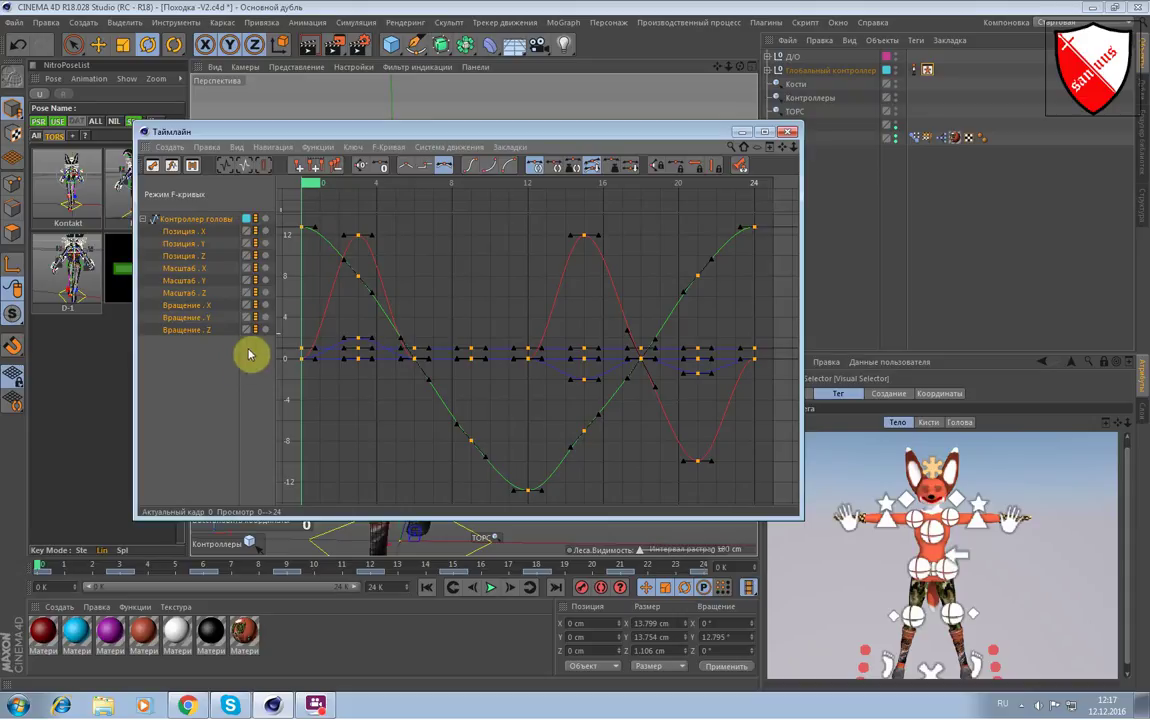
Isolate a single head track curve in the F-curve view, ending on Rotation Y.
click(388, 152)
click(404, 290)
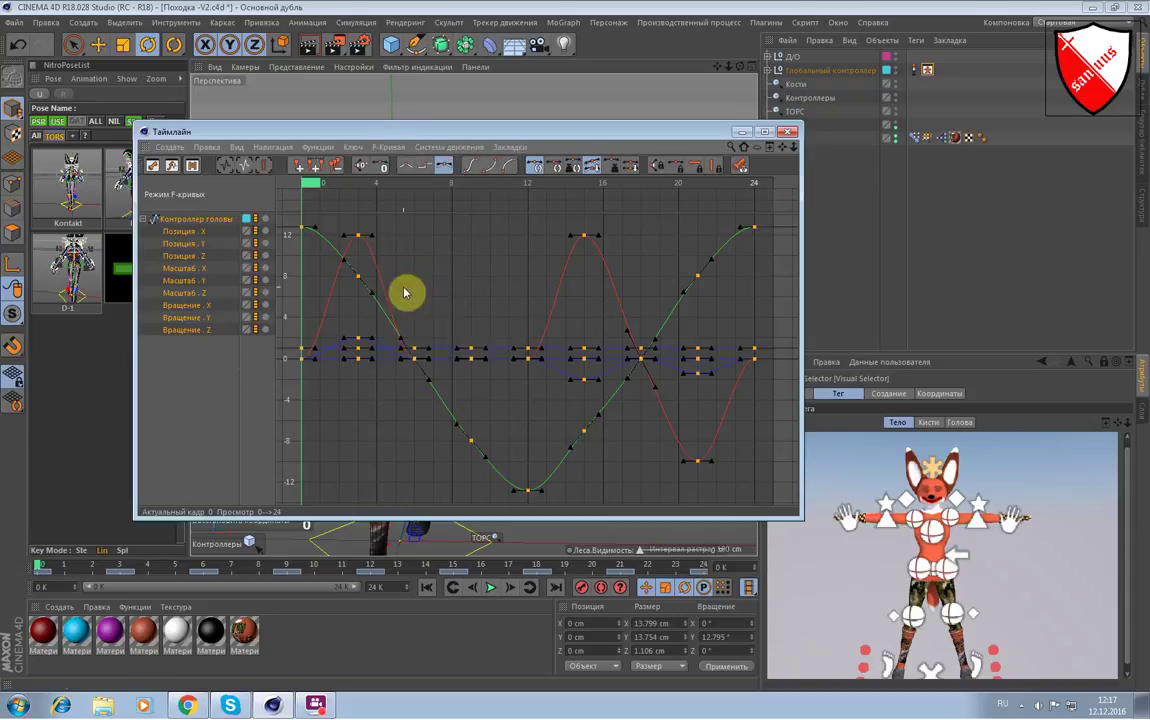
click(192, 233)
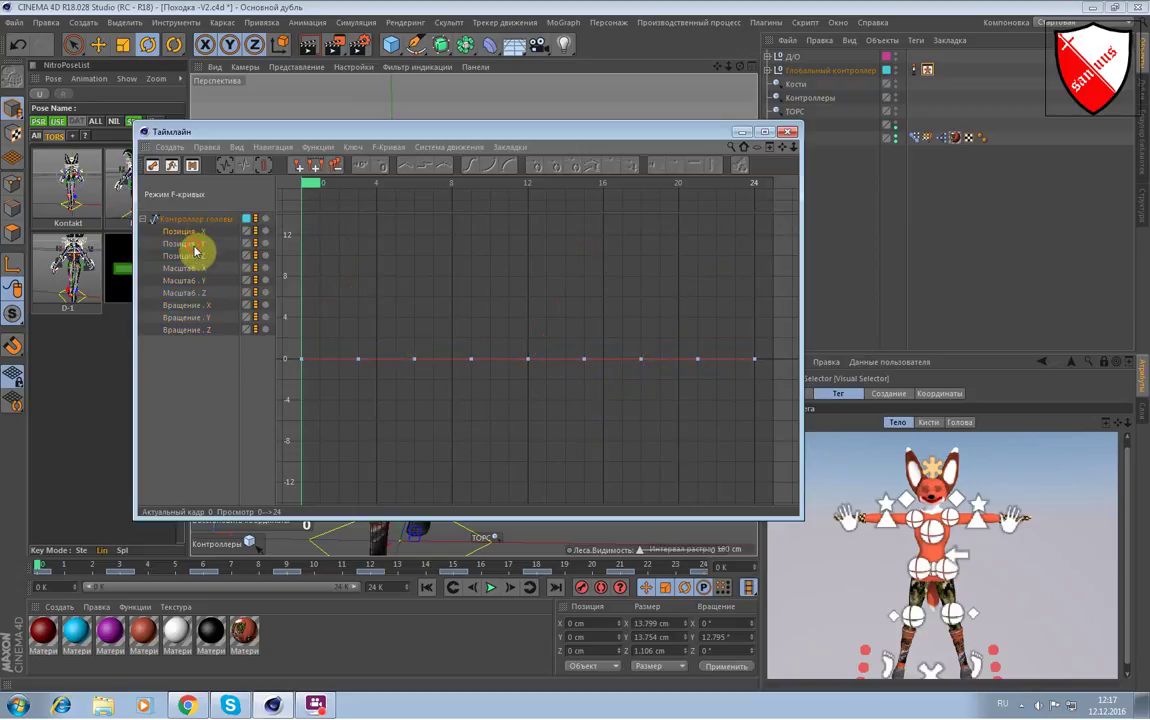
click(195, 256)
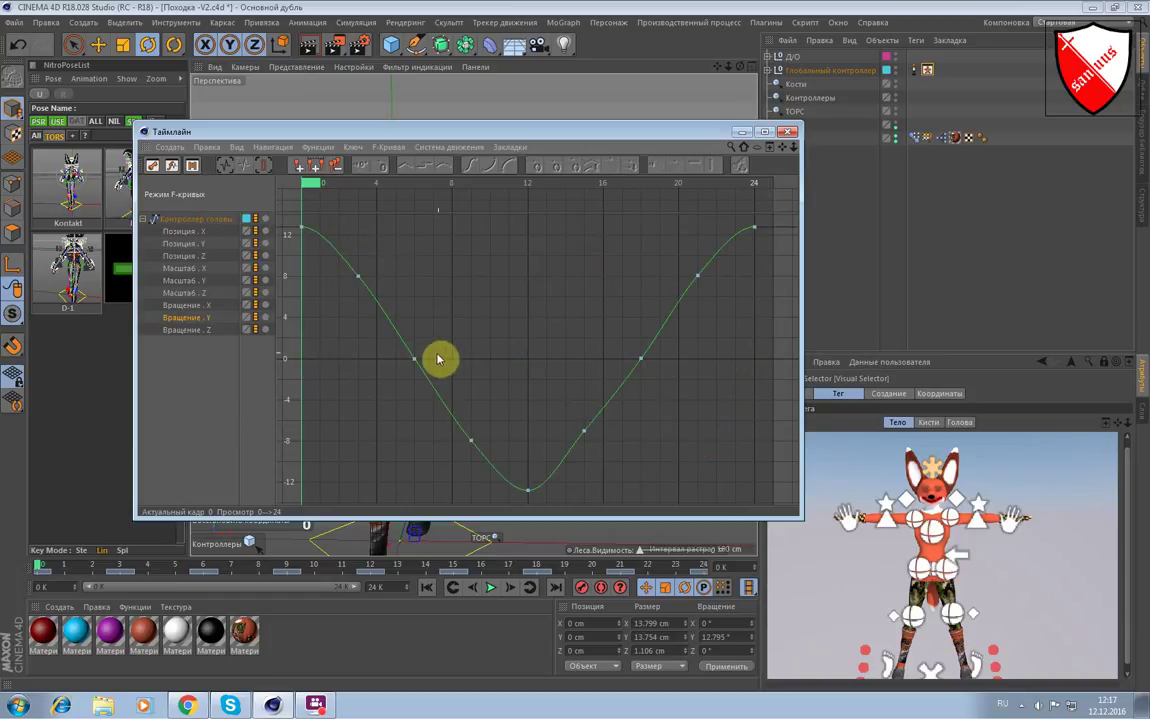
Delete the head's in-between Rotation Y keys, leaving three keys.
mouse_move(348, 262)
mouse_down()
mouse_move(657, 440)
mouse_move(715, 446)
mouse_up()
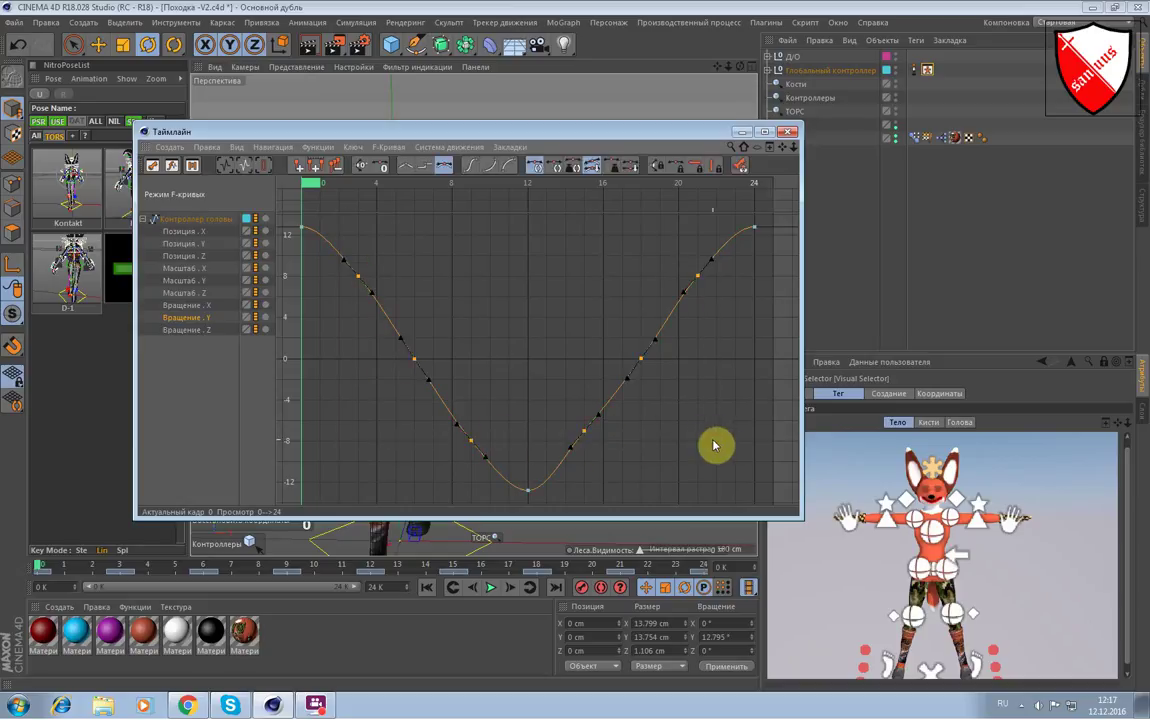
key(Delete)
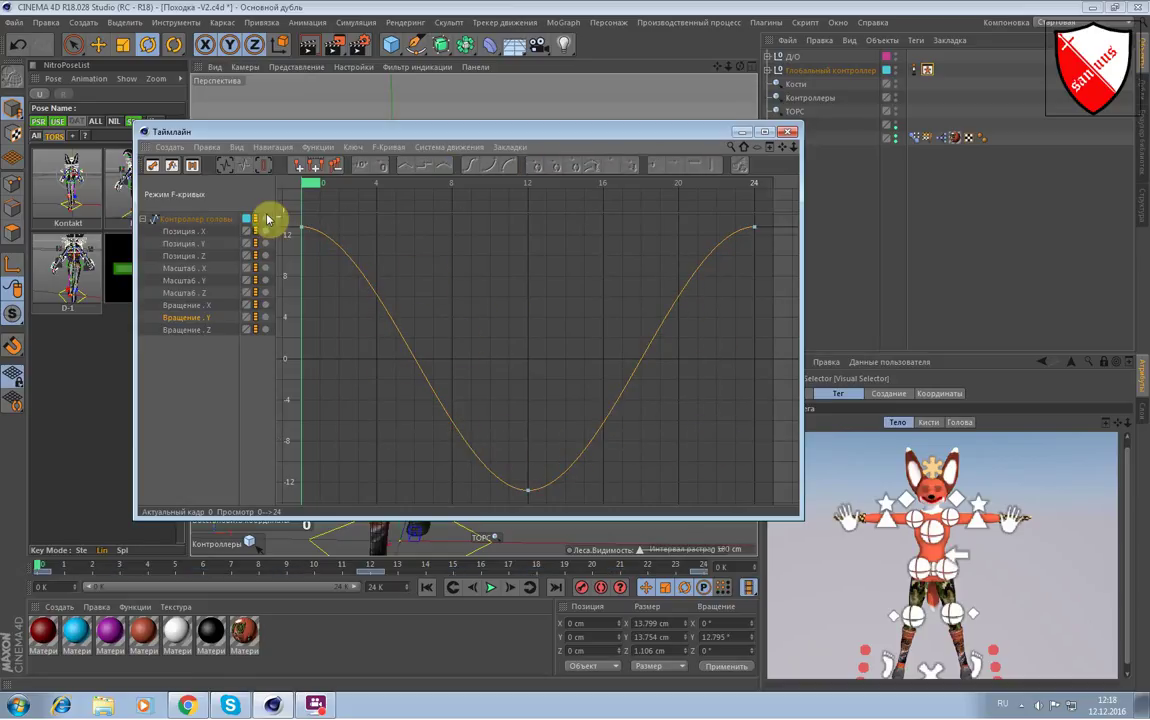
click(191, 332)
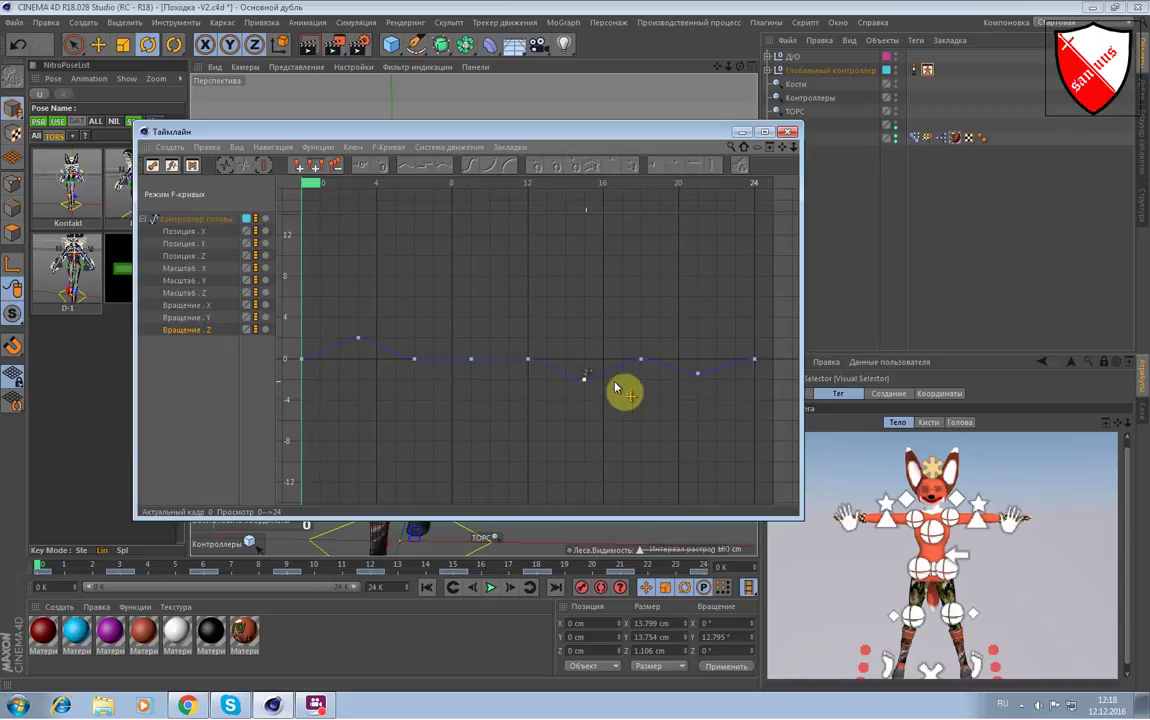
Set the frame-21 Rotation Z key to -2 and minimize the Timeline.
click(697, 375)
click(698, 375)
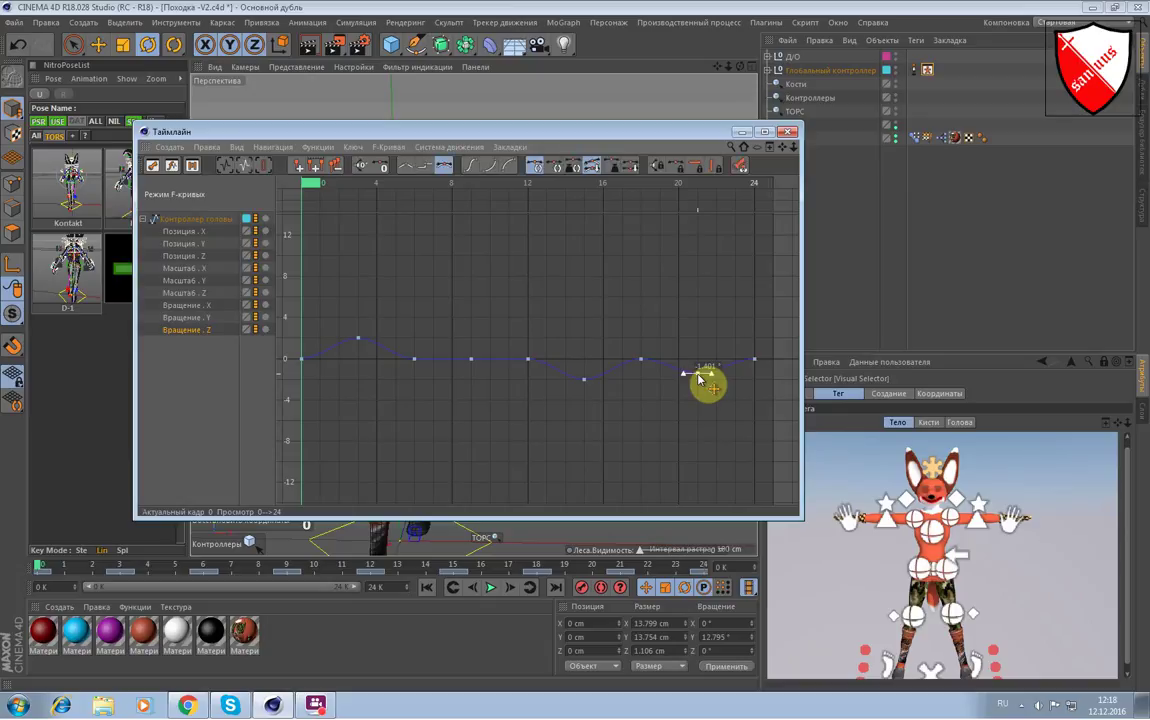
click(700, 372)
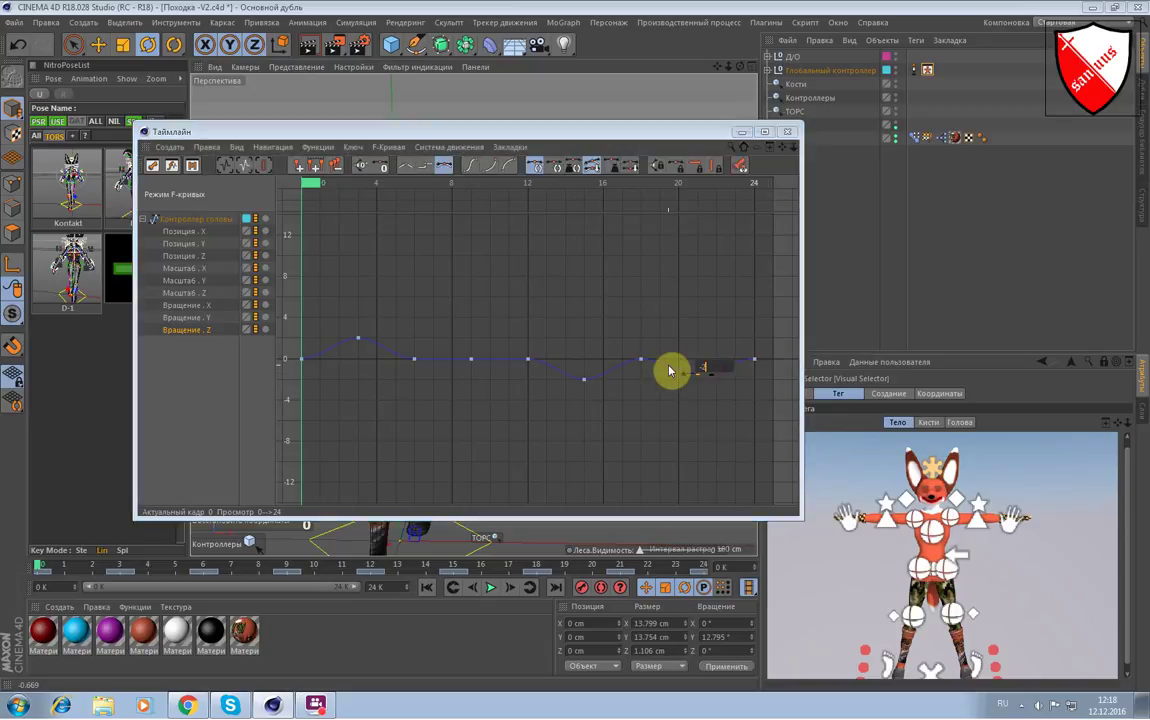
key(Return)
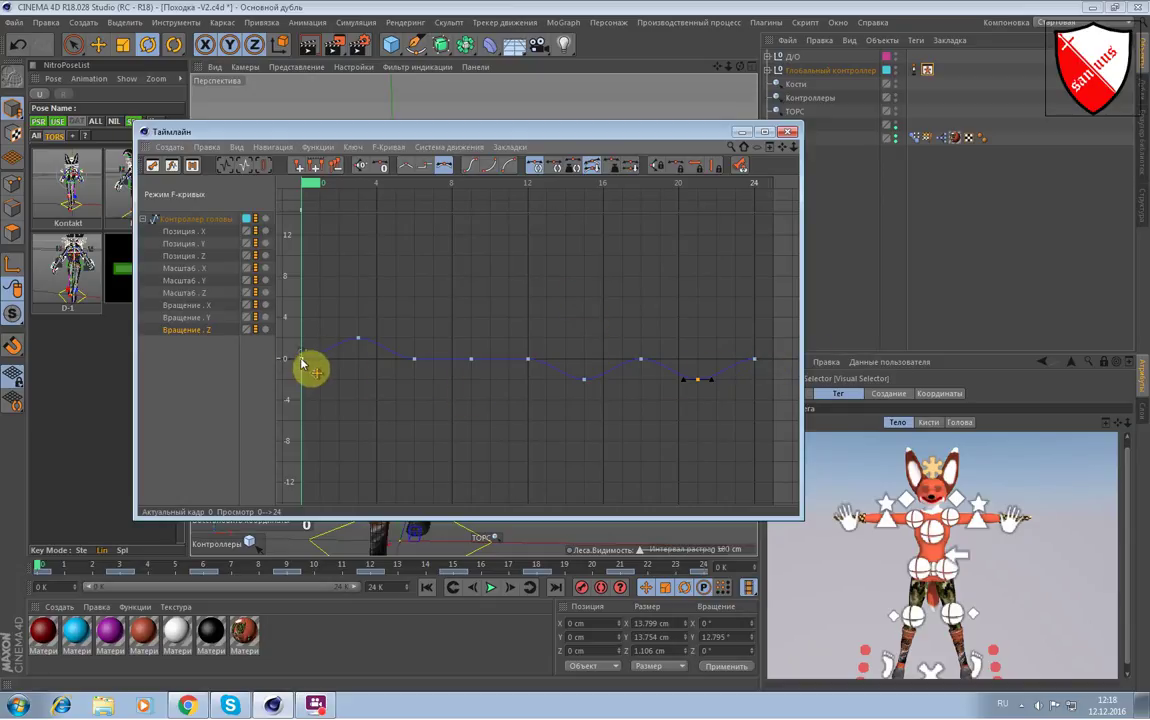
click(743, 134)
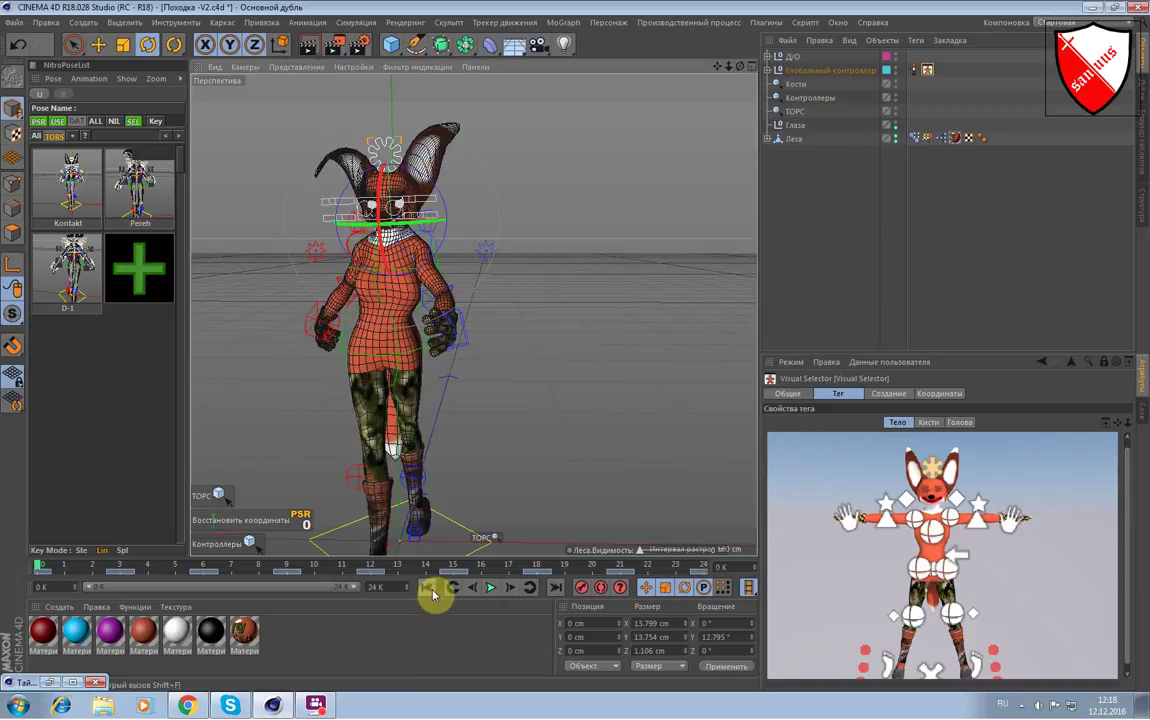
Zoom in on the fox's upper body and select the hexagon controller beside the head.
scroll(465, 228, up, 3)
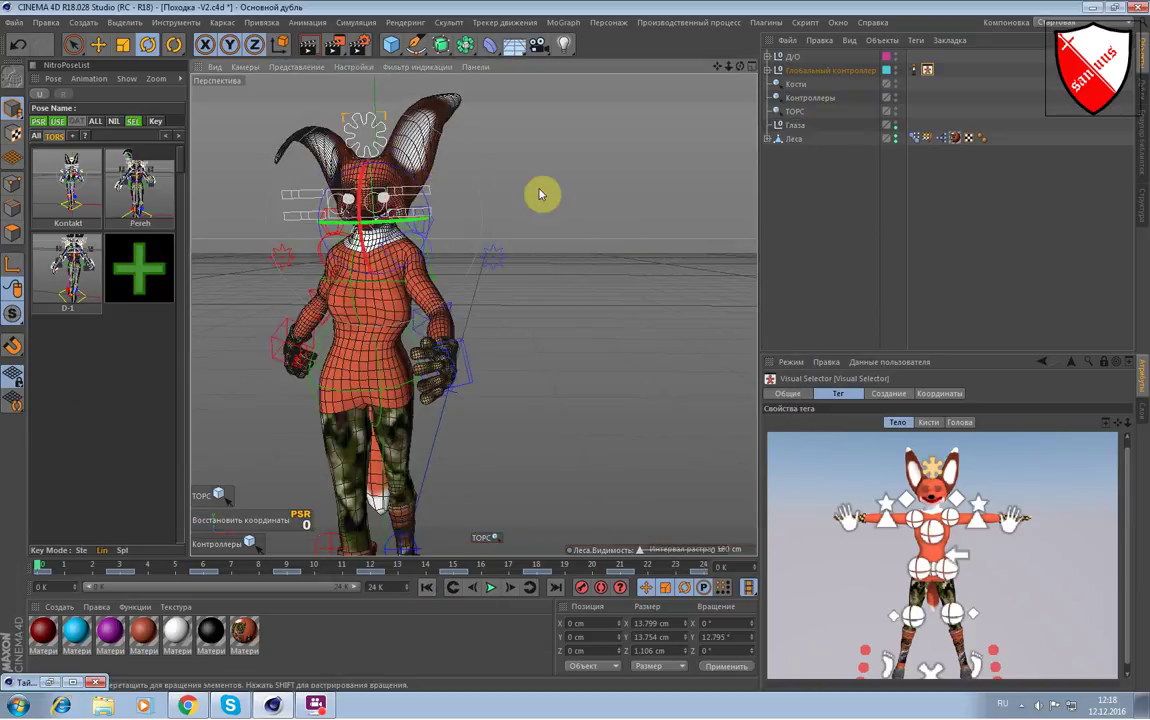
click(791, 354)
scroll(429, 239, up, 2)
scroll(441, 213, up, 3)
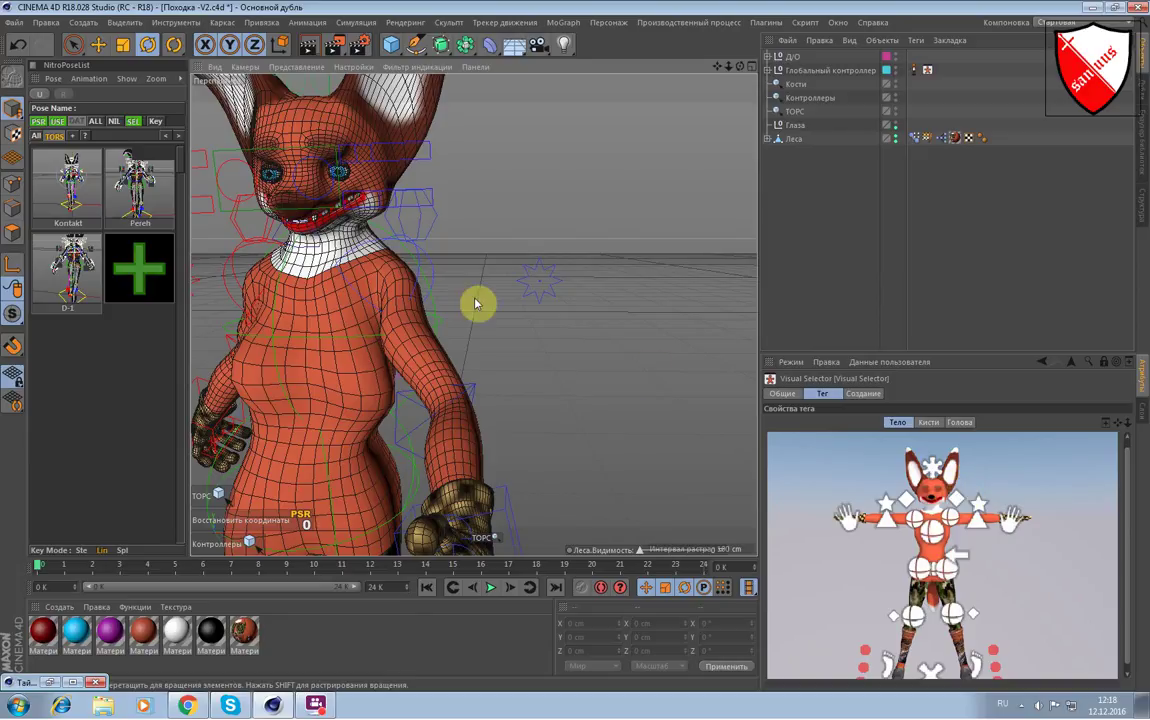
click(430, 234)
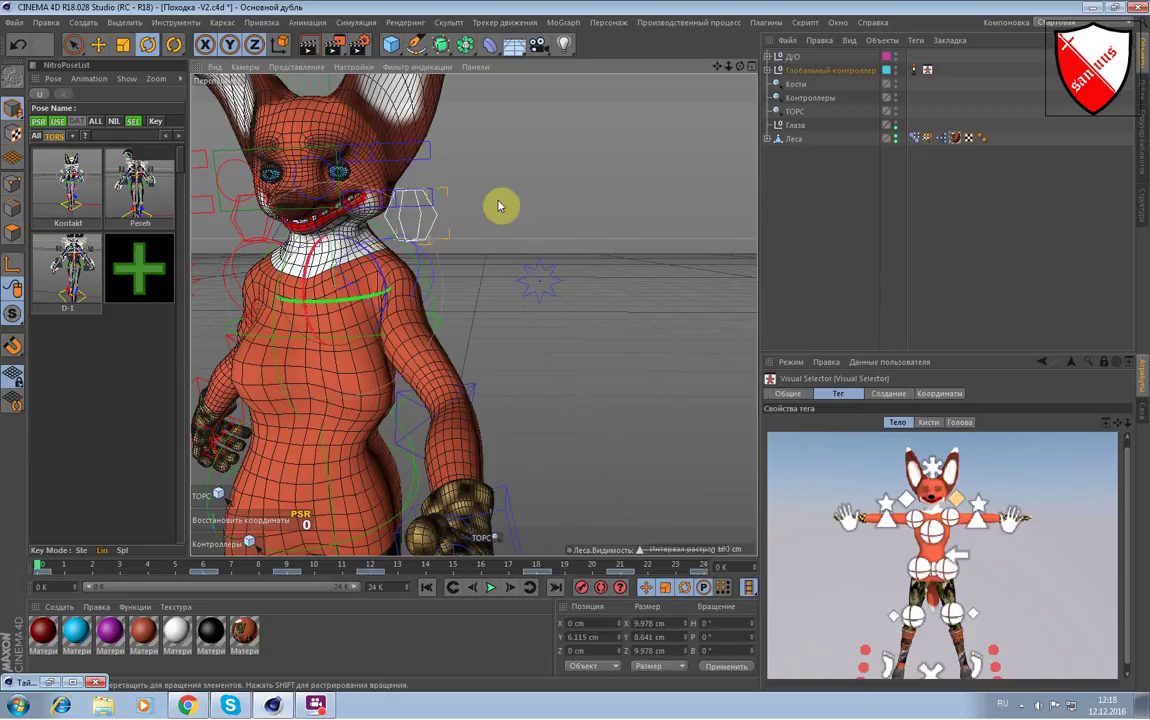
Orbit around the upper body and select the chest controller with the Move tool.
alt+drag(498, 200, 562, 216)
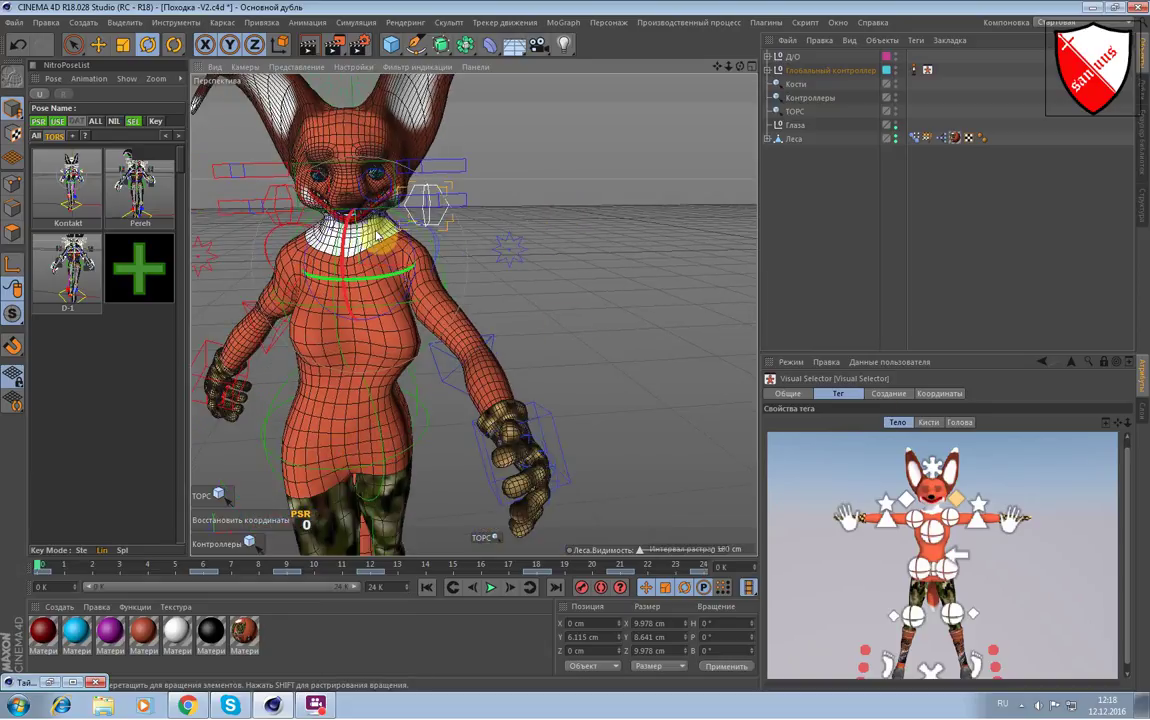
mouse_move(693, 395)
alt+mouse_down()
mouse_move(576, 369)
mouse_move(624, 311)
mouse_move(726, 302)
alt+mouse_up()
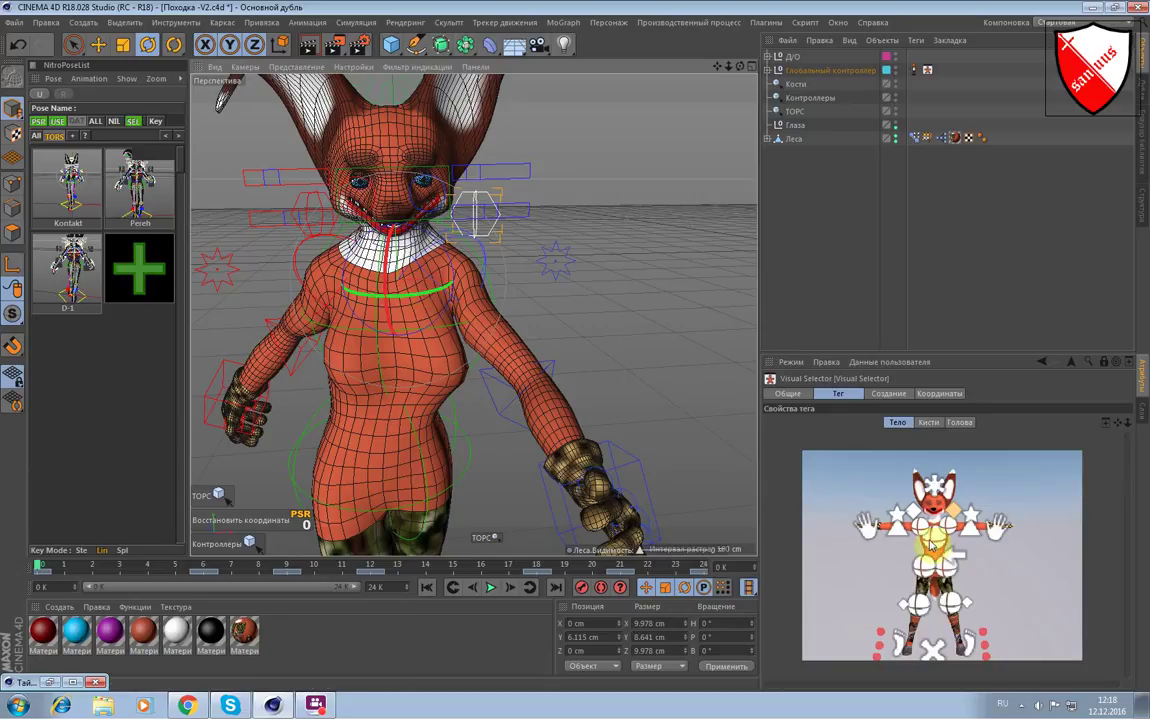
click(948, 560)
key(e)
scroll(457, 277, up, 3)
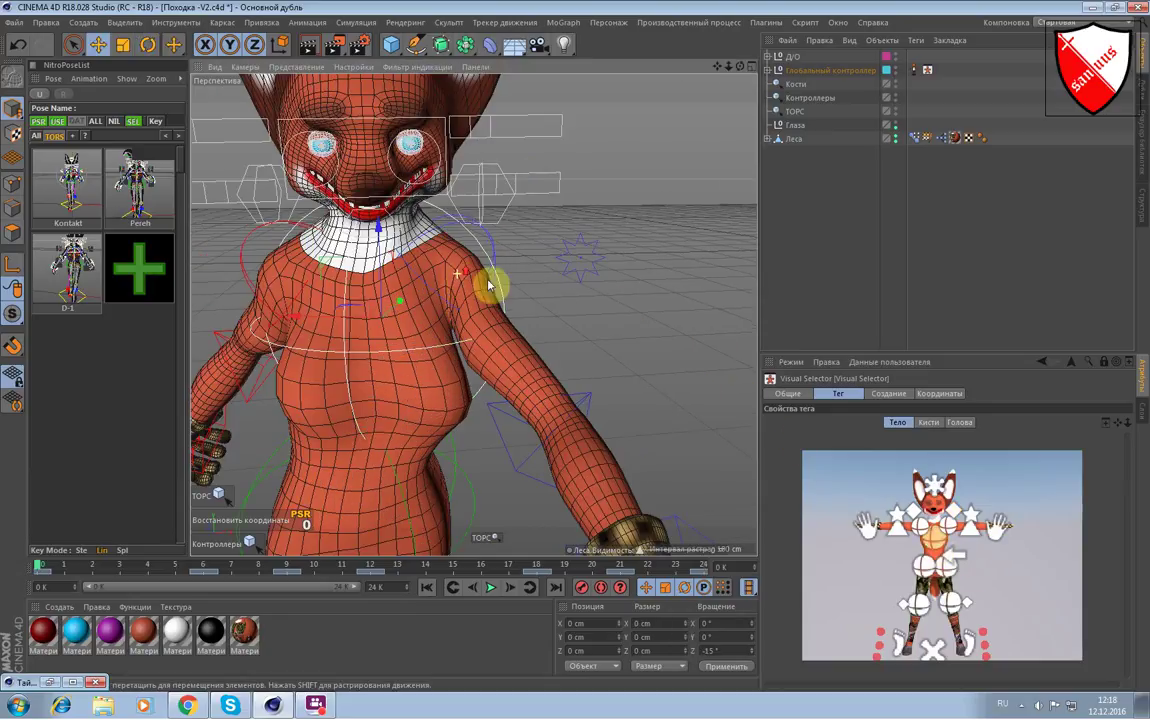
Send the chest controller's tracks to the Timeline's F-curve view.
right_click(503, 296)
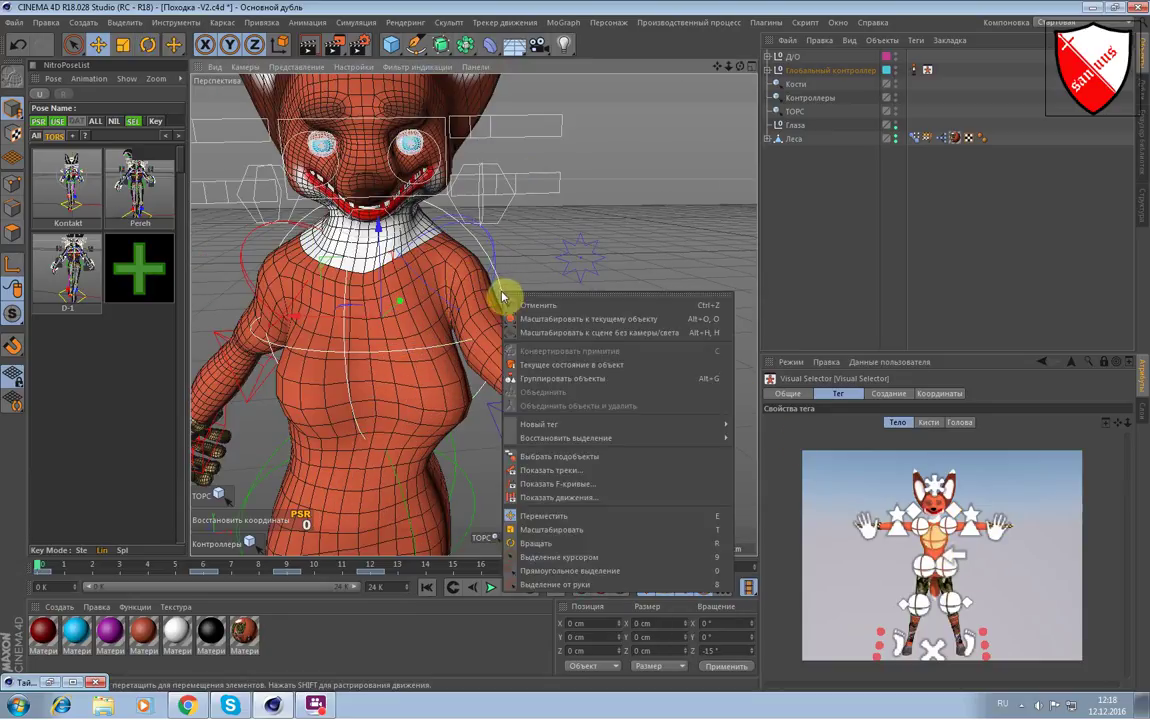
click(567, 483)
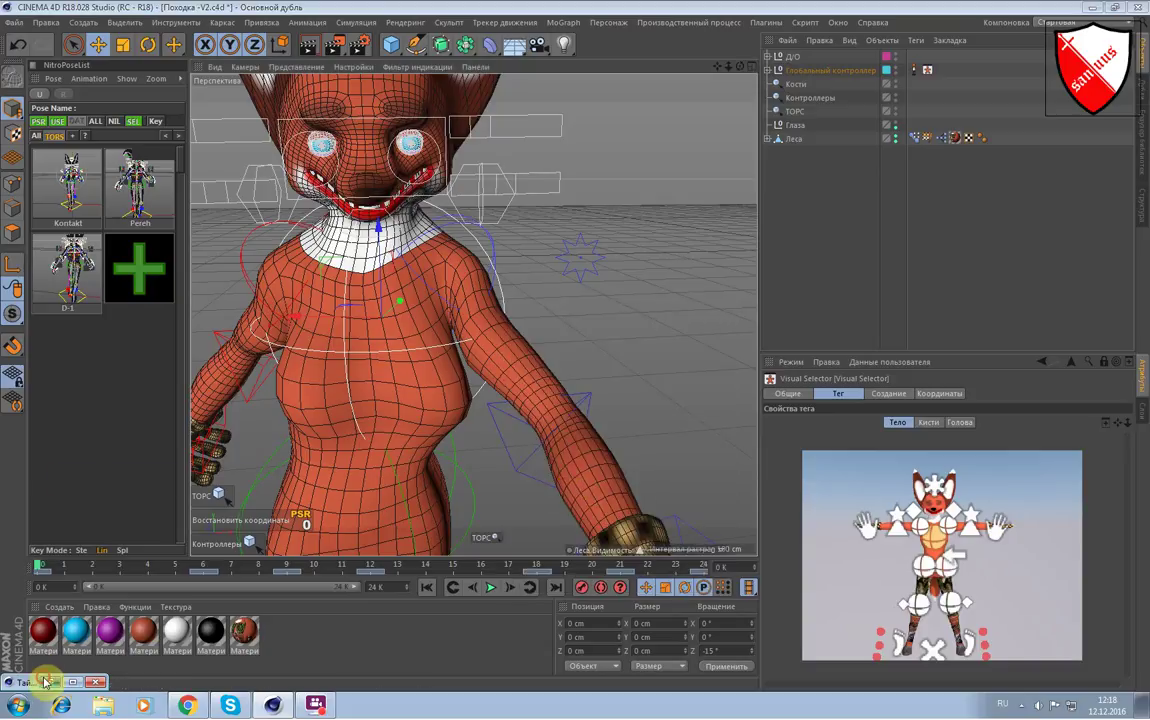
double_click(44, 682)
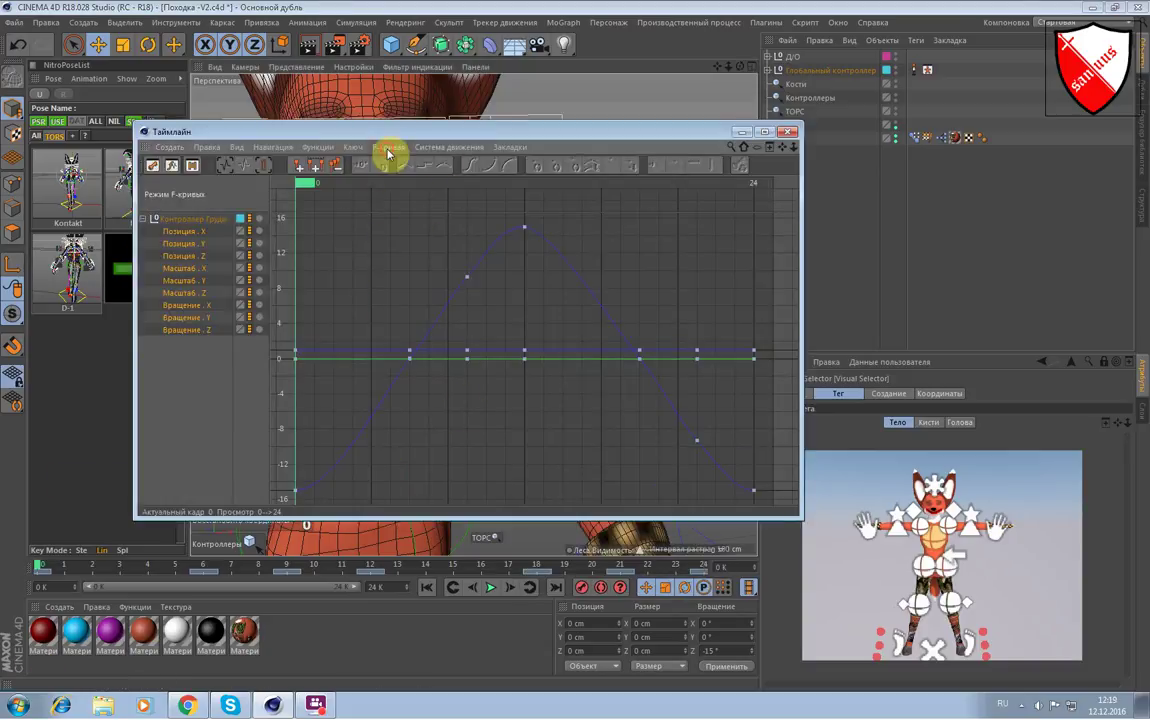
click(388, 152)
click(419, 288)
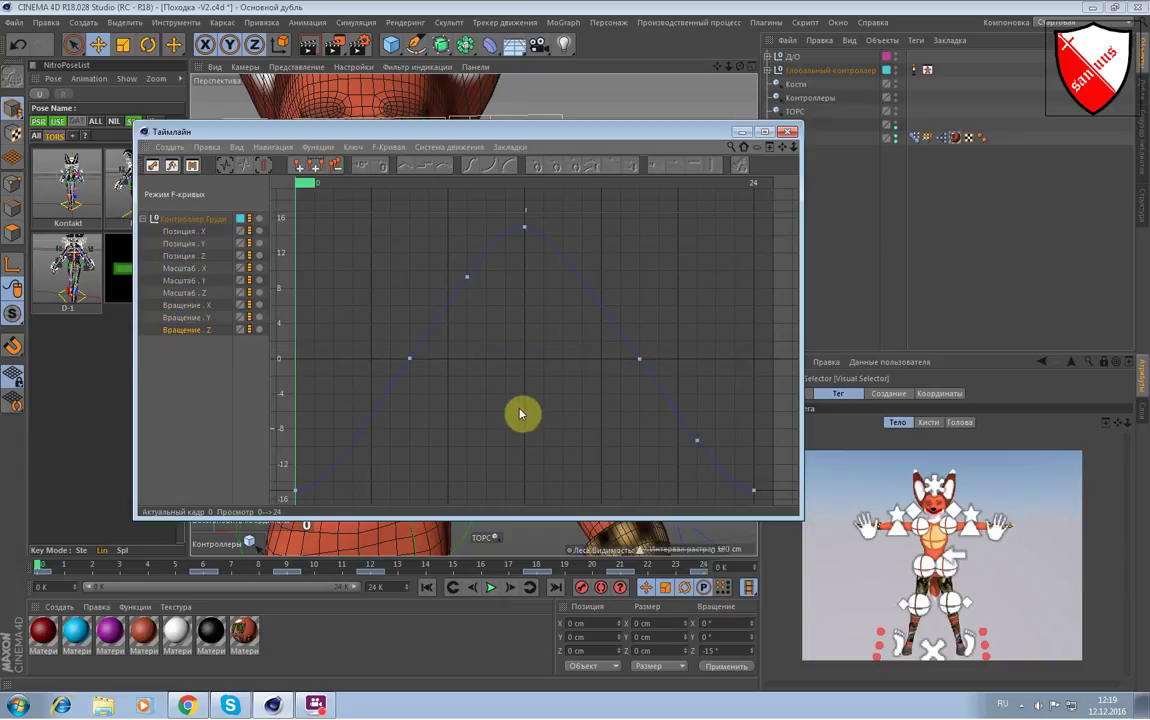
Delete the in-between Rotation Z keys for a three-key arc, then minimize the Timeline.
mouse_move(357, 253)
mouse_down()
mouse_move(499, 407)
mouse_move(706, 461)
mouse_up()
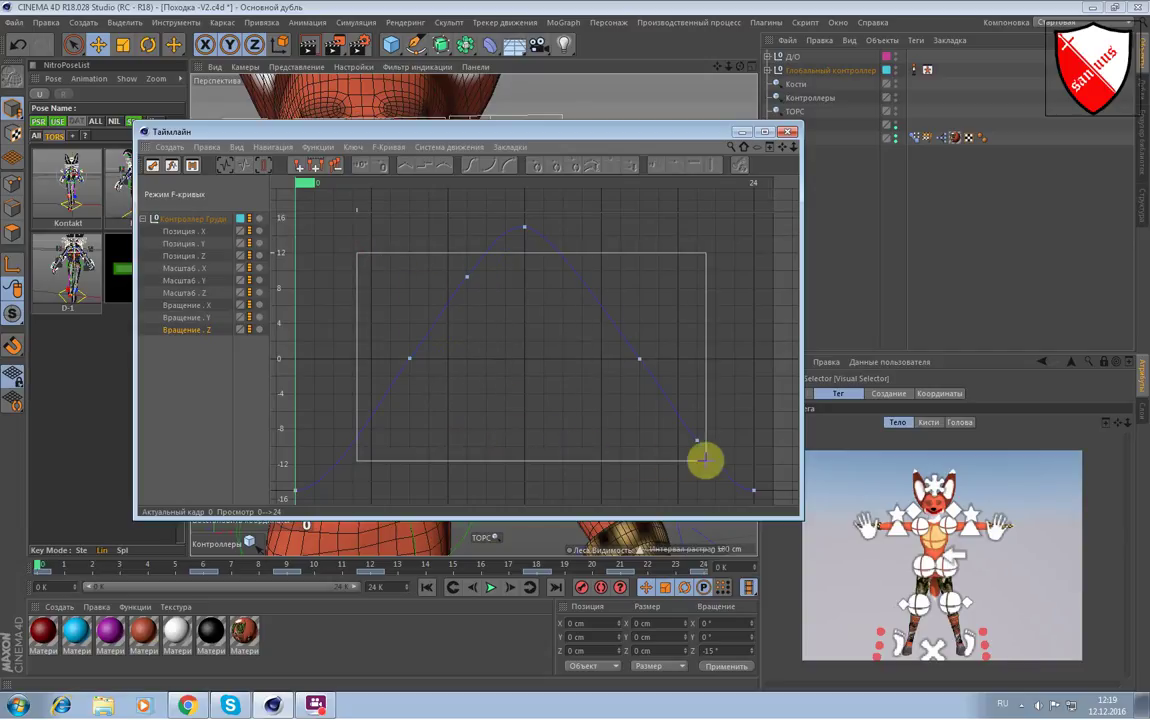
drag(705, 460, 708, 465)
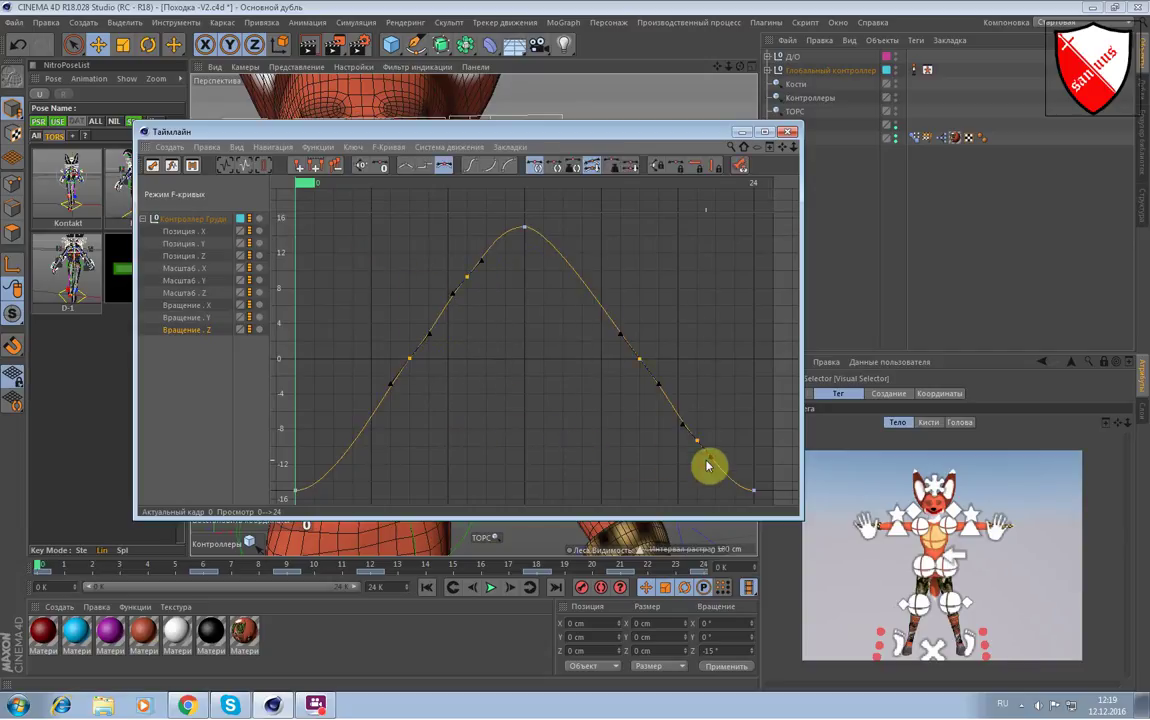
key(Delete)
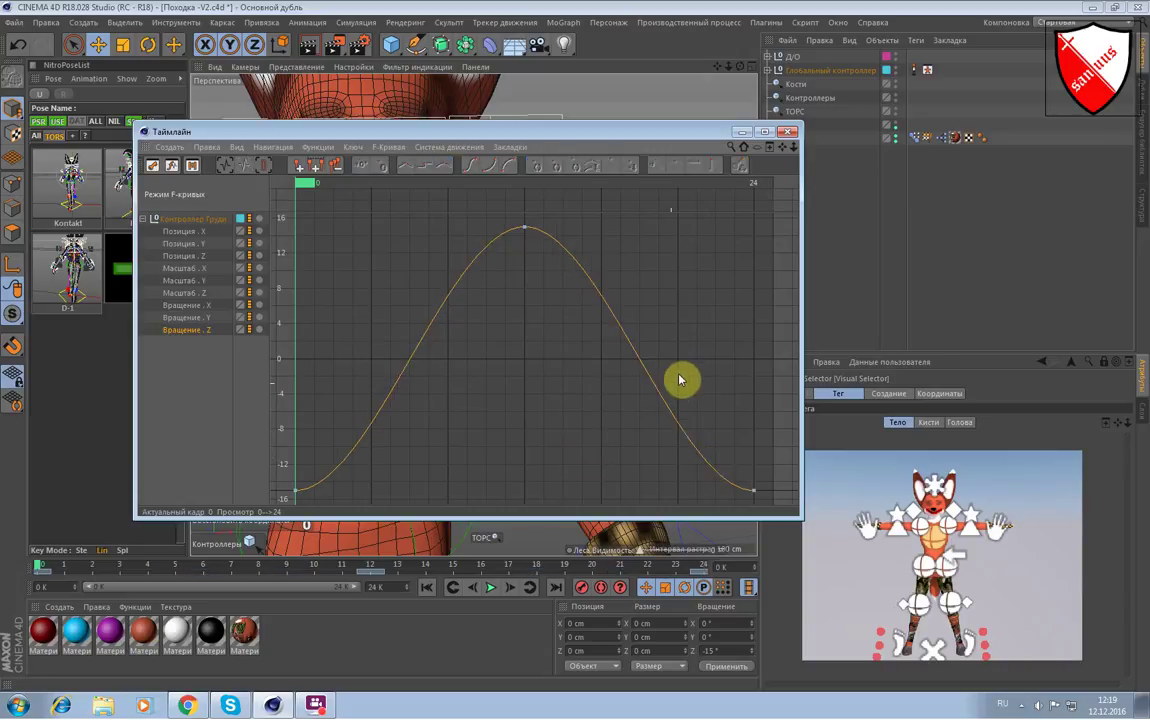
click(683, 362)
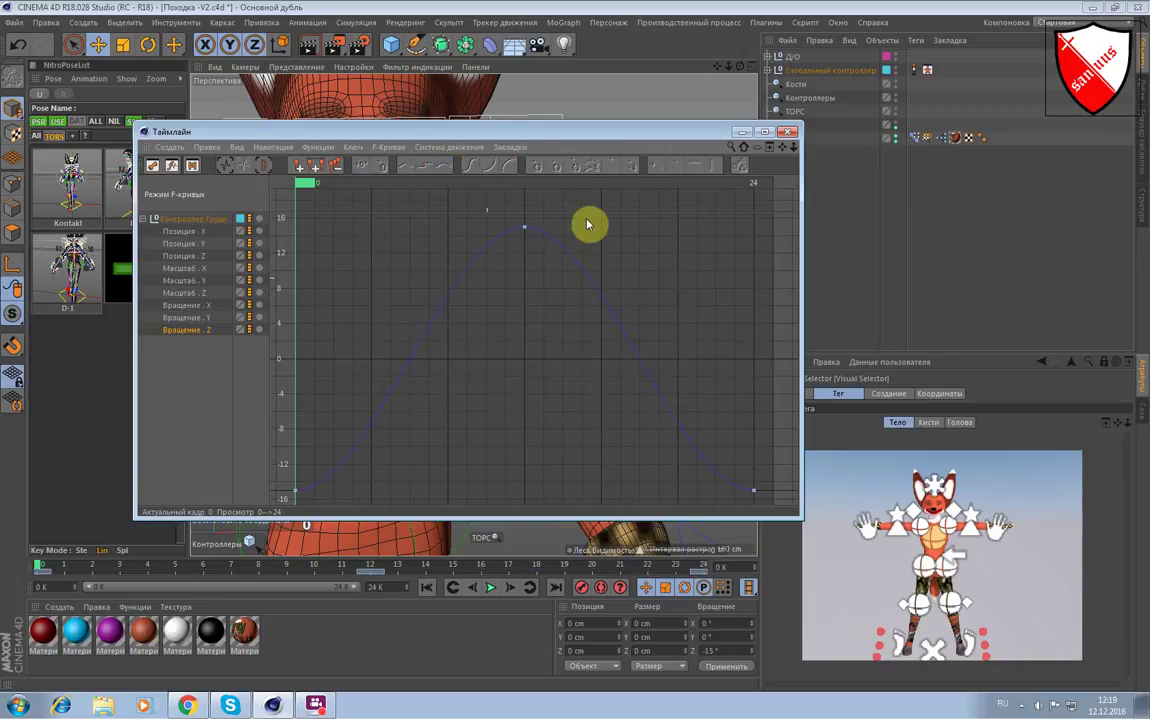
click(196, 318)
click(690, 125)
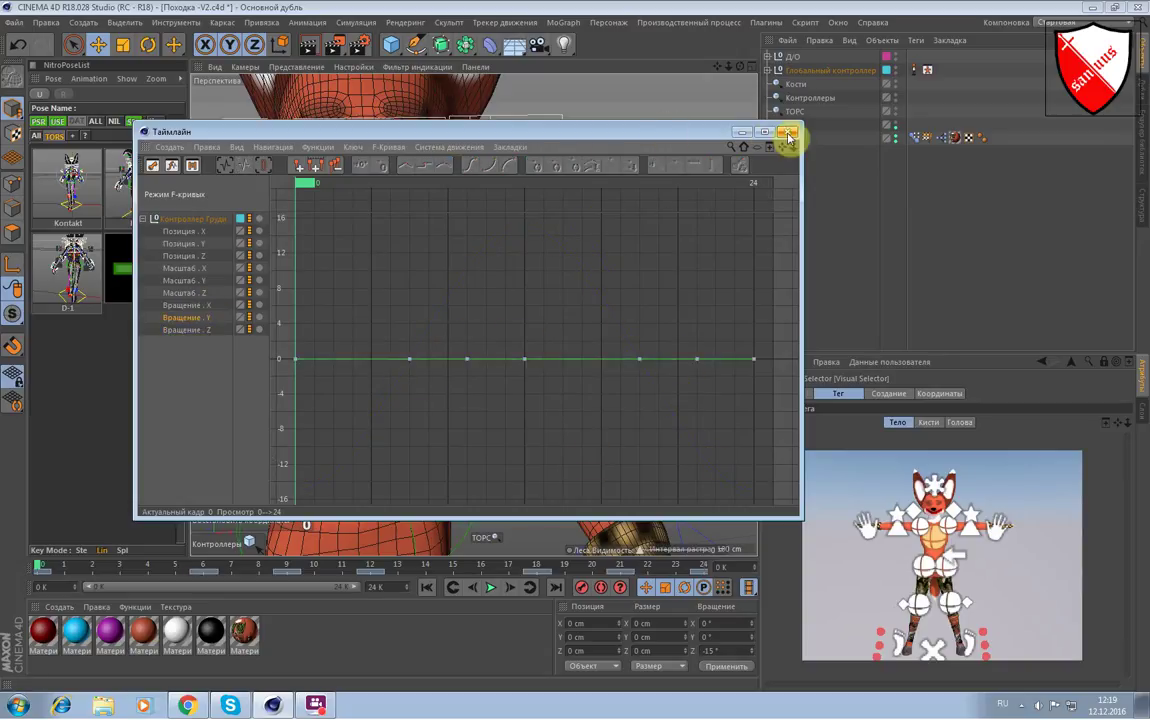
click(750, 133)
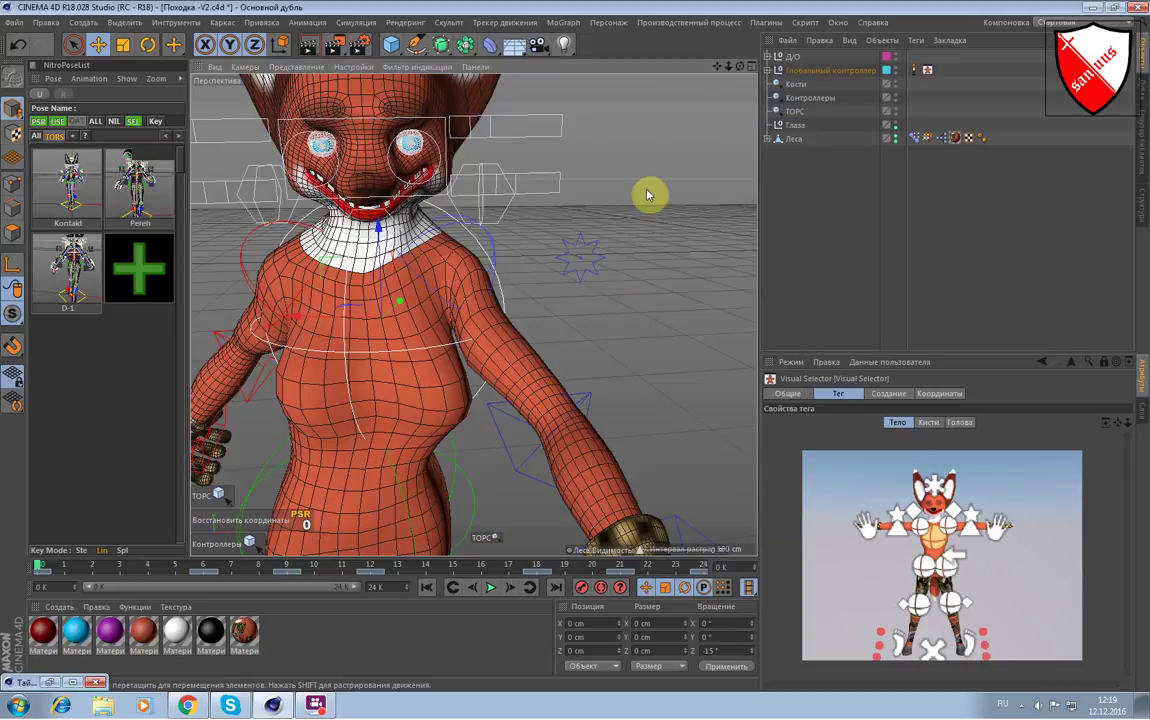
Select the torso controller, show its tracks, and restore the Timeline window.
click(243, 261)
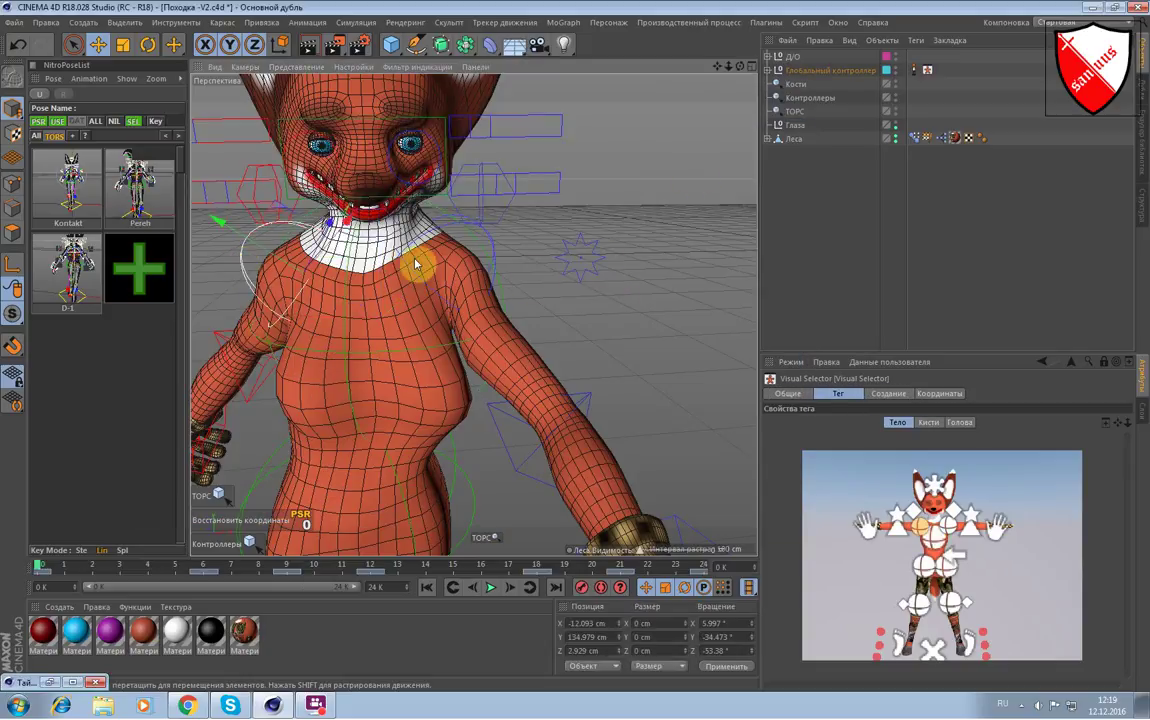
click(493, 250)
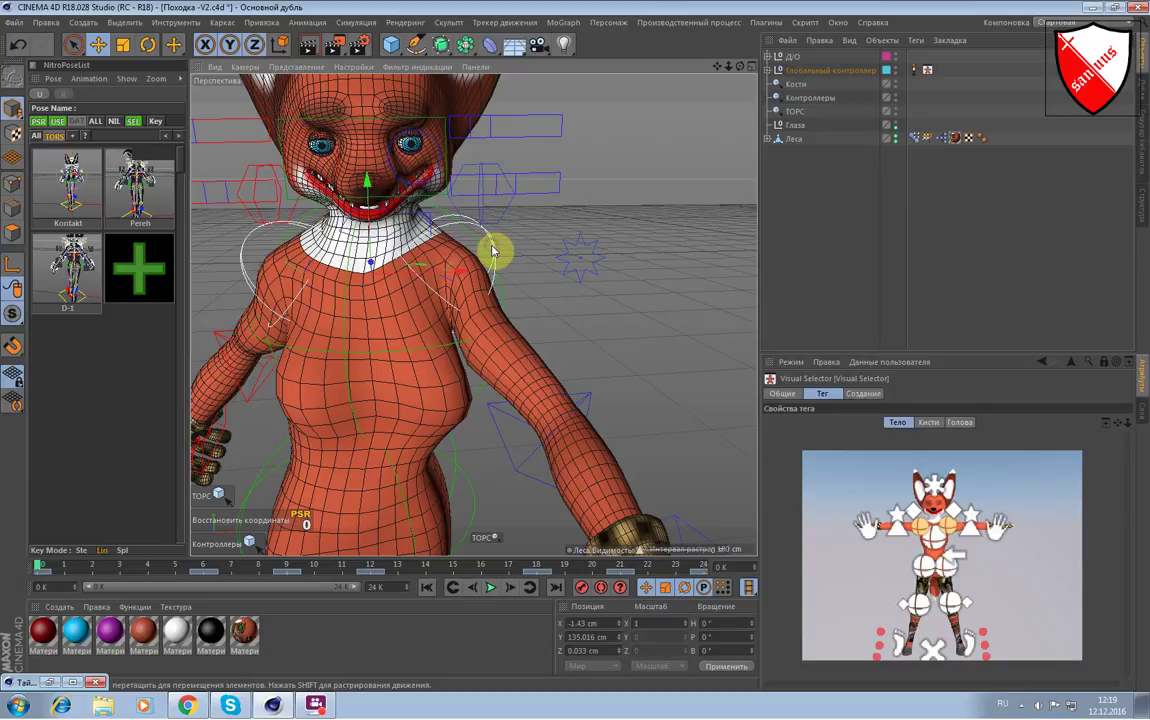
right_click(493, 250)
click(560, 457)
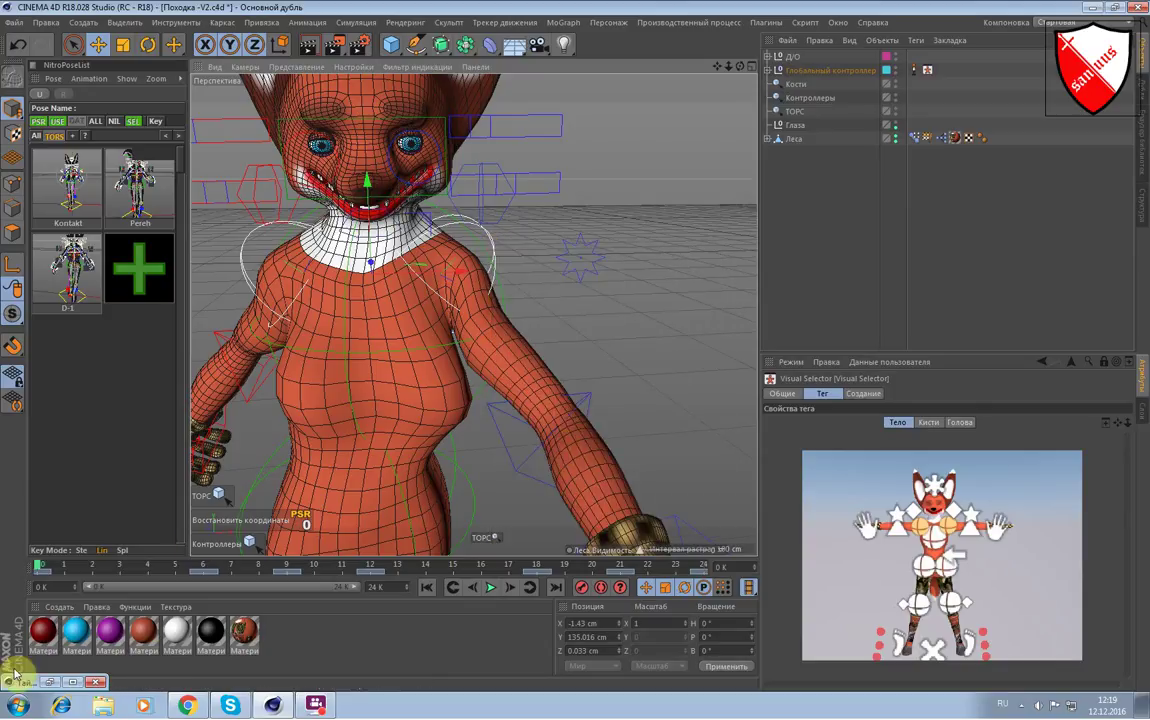
click(48, 681)
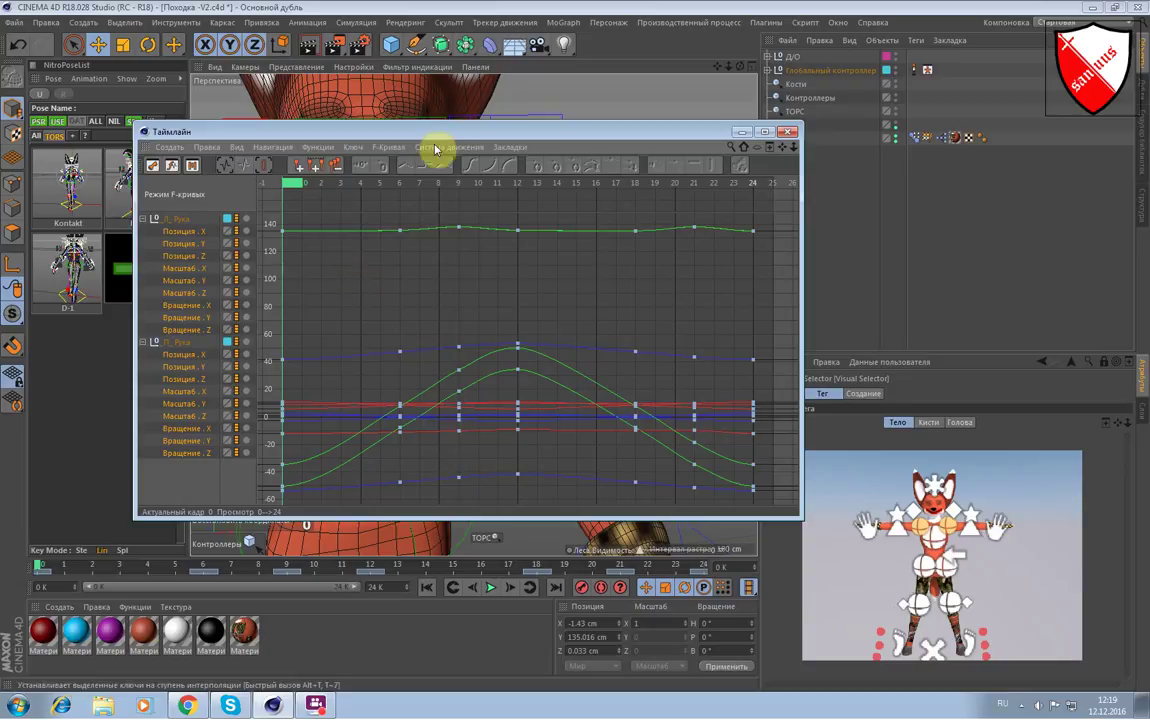
drag(456, 132, 513, 130)
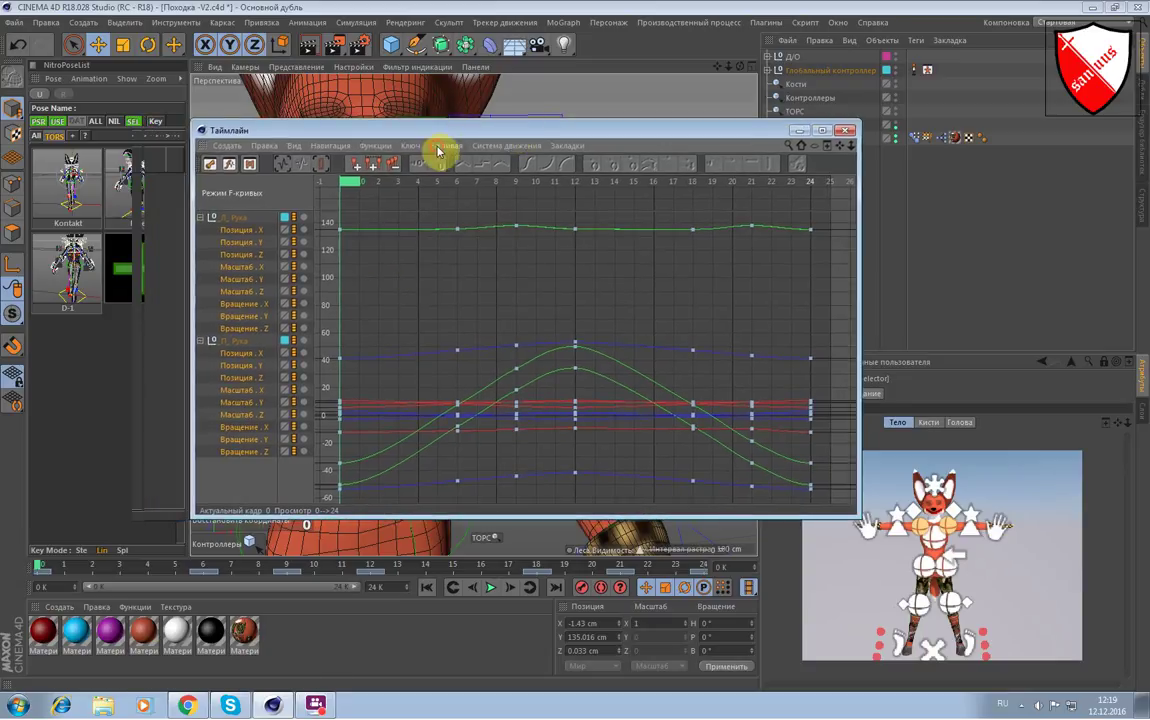
Turn off Show All Tracks and display only the arms' Rotation X curves, zoomed in.
click(440, 150)
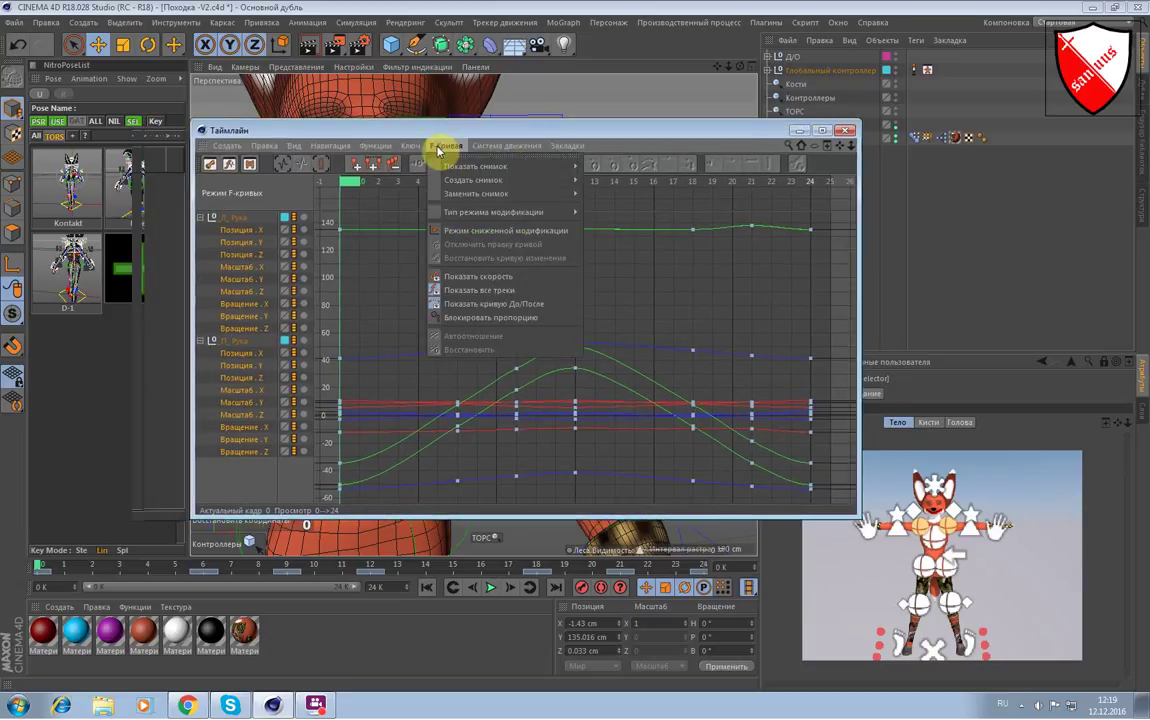
click(502, 297)
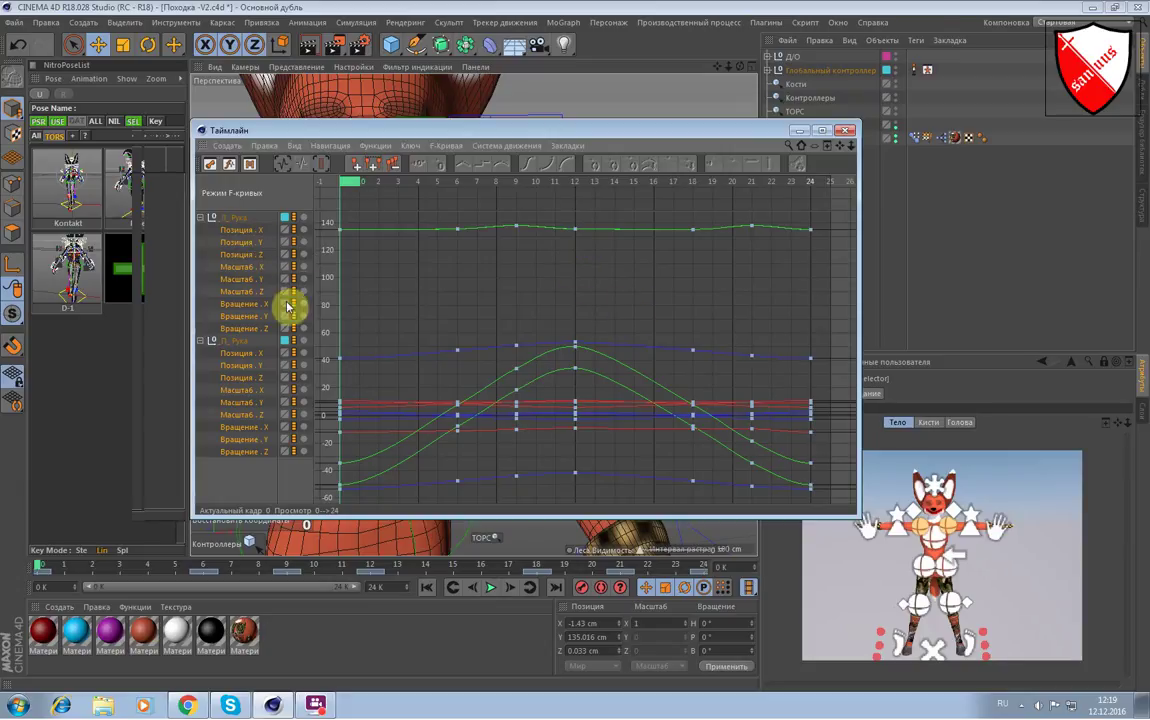
click(238, 311)
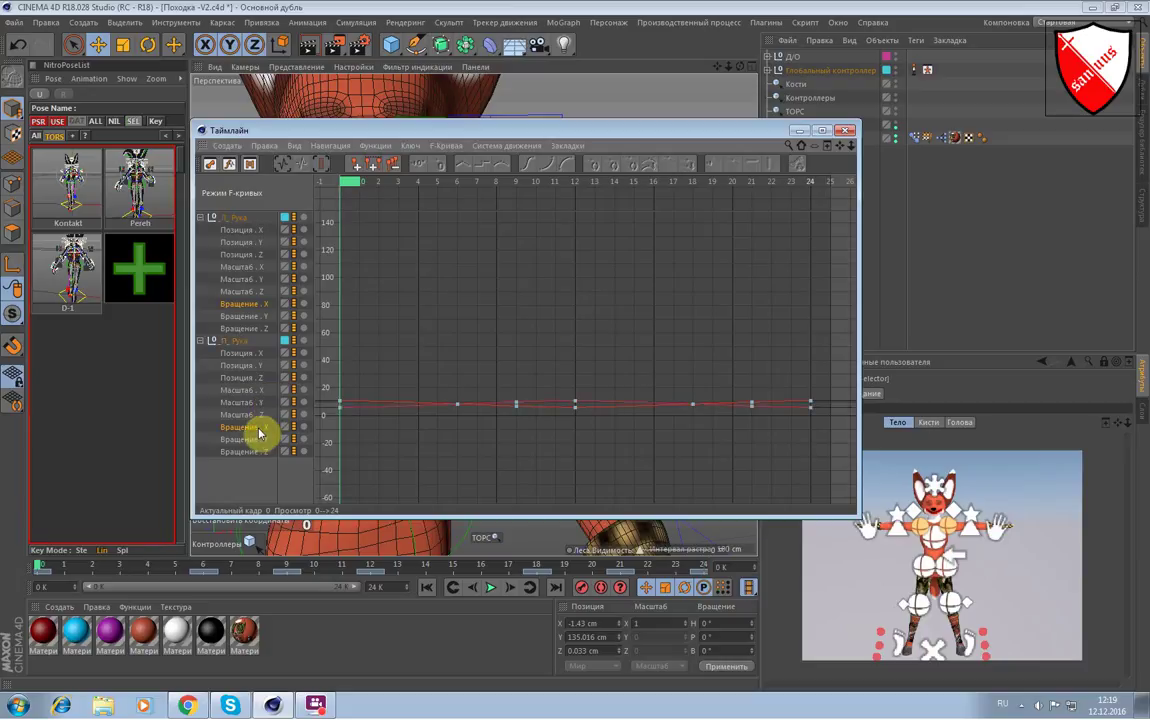
scroll(524, 449, up, 2)
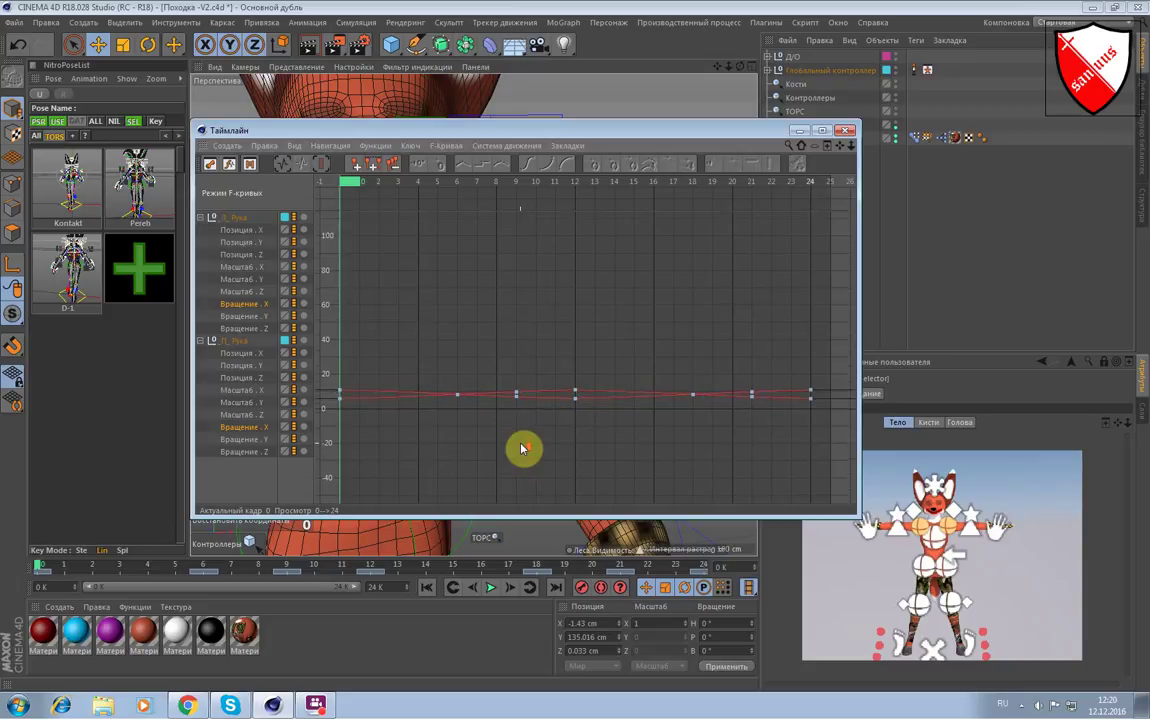
scroll(524, 449, up, 1)
scroll(498, 411, up, 1)
scroll(498, 411, up, 1)
scroll(533, 413, up, 2)
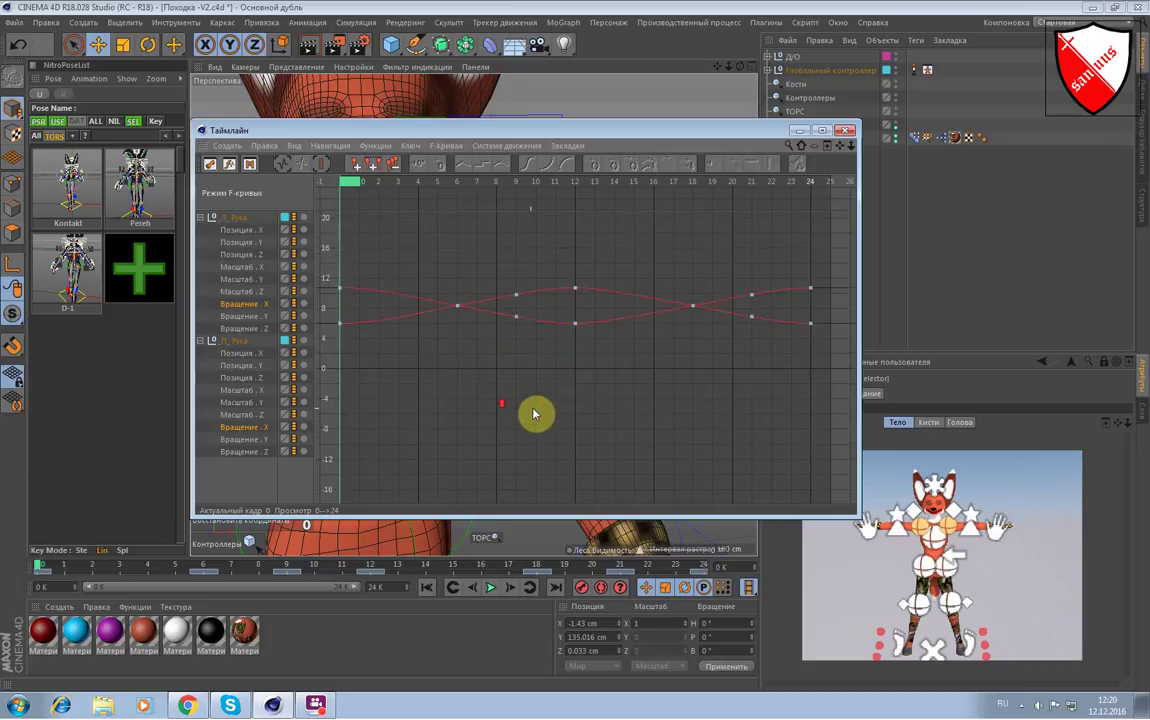
scroll(533, 413, up, 2)
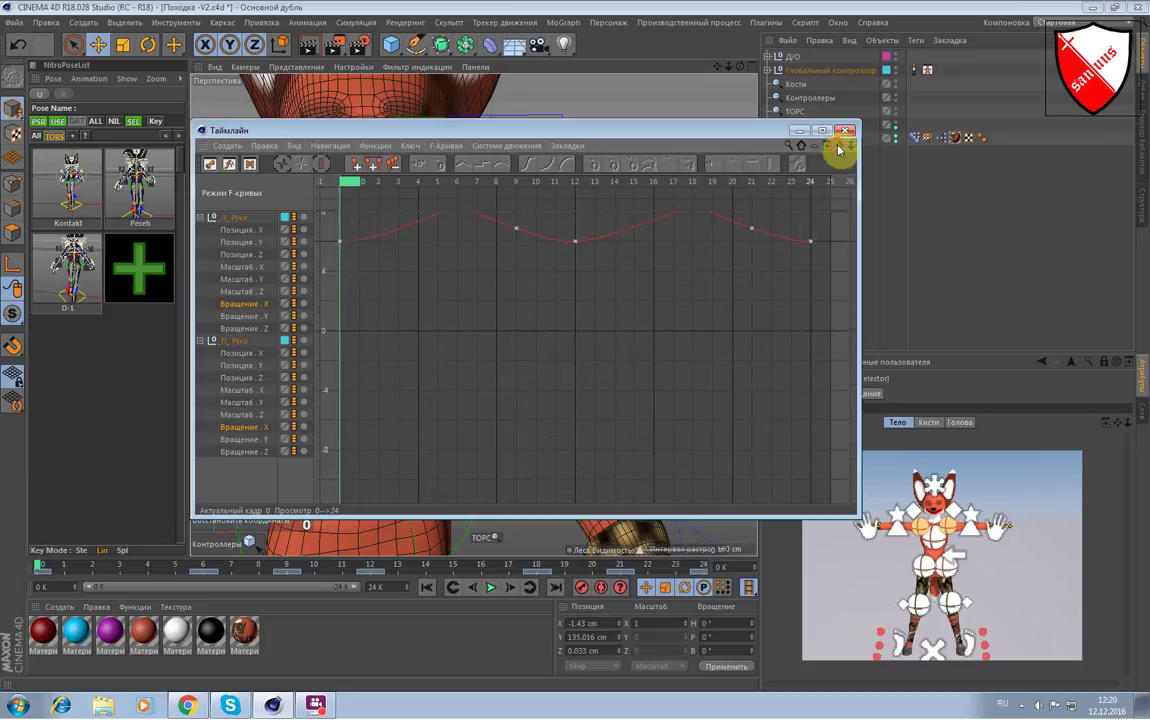
Frame both arm Rotation X curves from frame 0 and delete their frame-9 keys.
drag(838, 148, 593, 410)
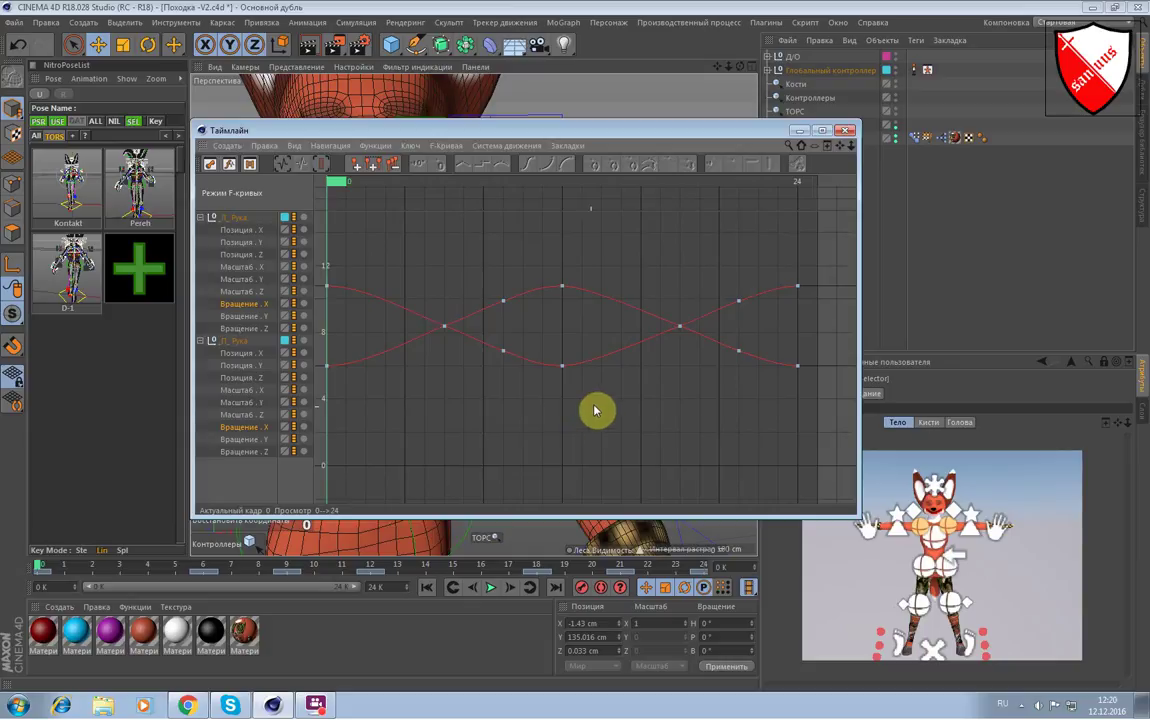
scroll(595, 408, up, 1)
scroll(597, 407, up, 1)
scroll(597, 407, up, 1)
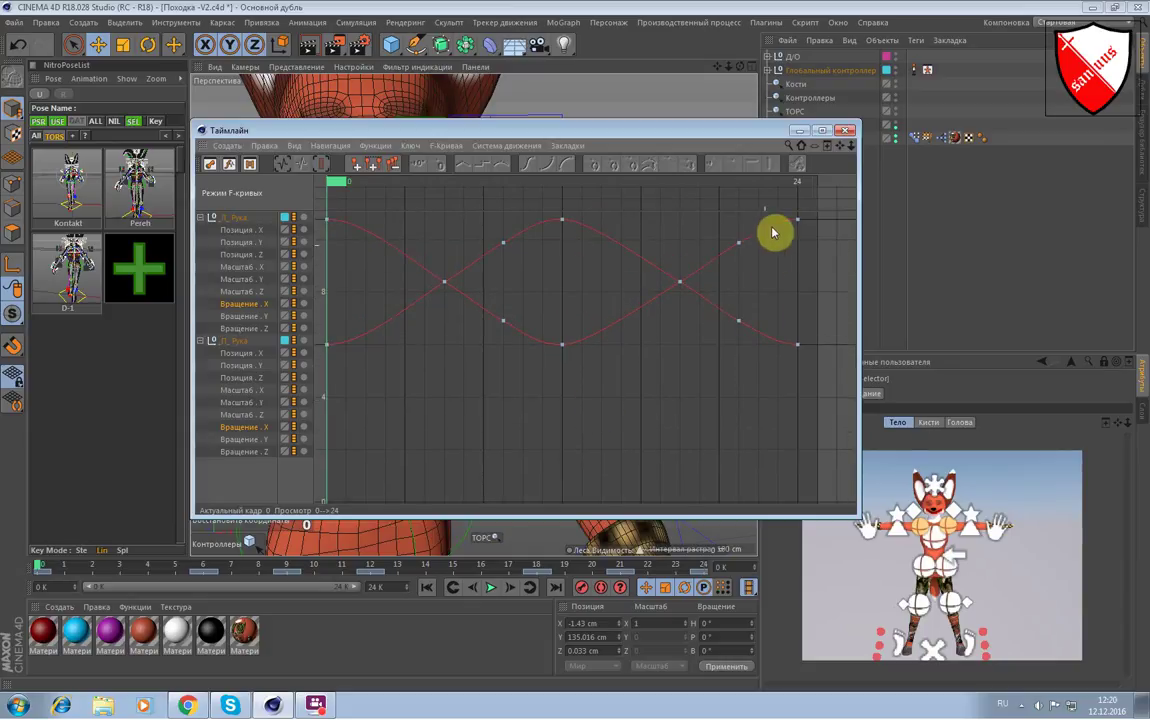
drag(838, 148, 857, 207)
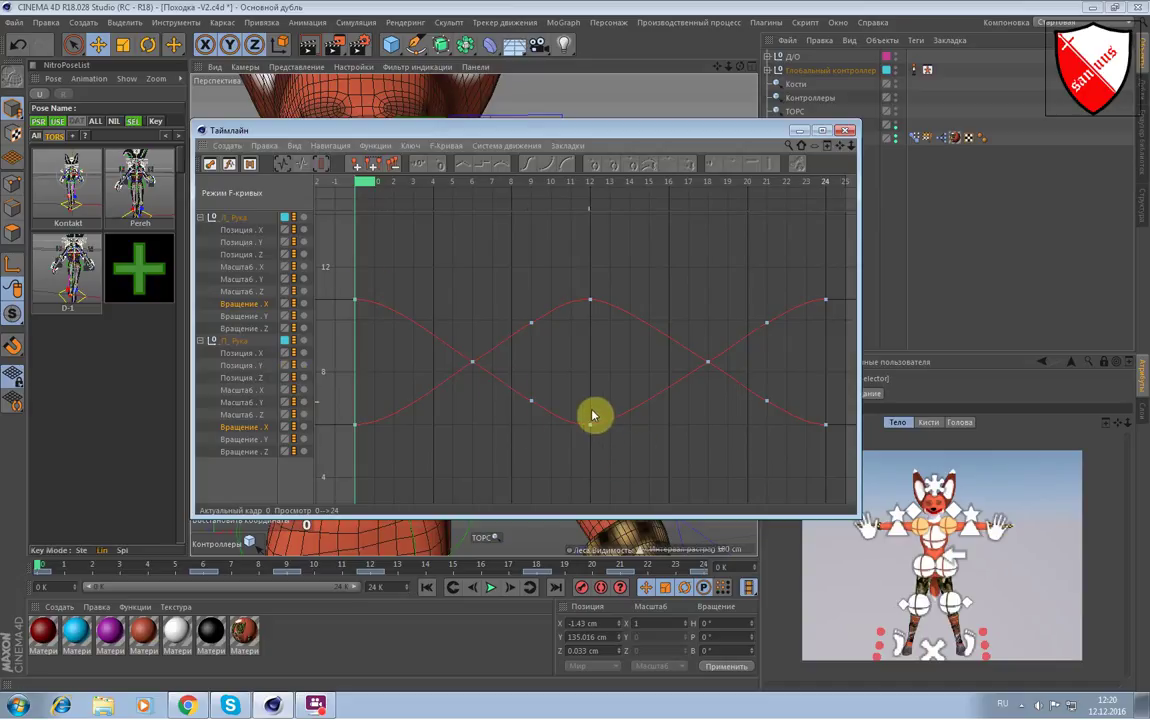
click(532, 324)
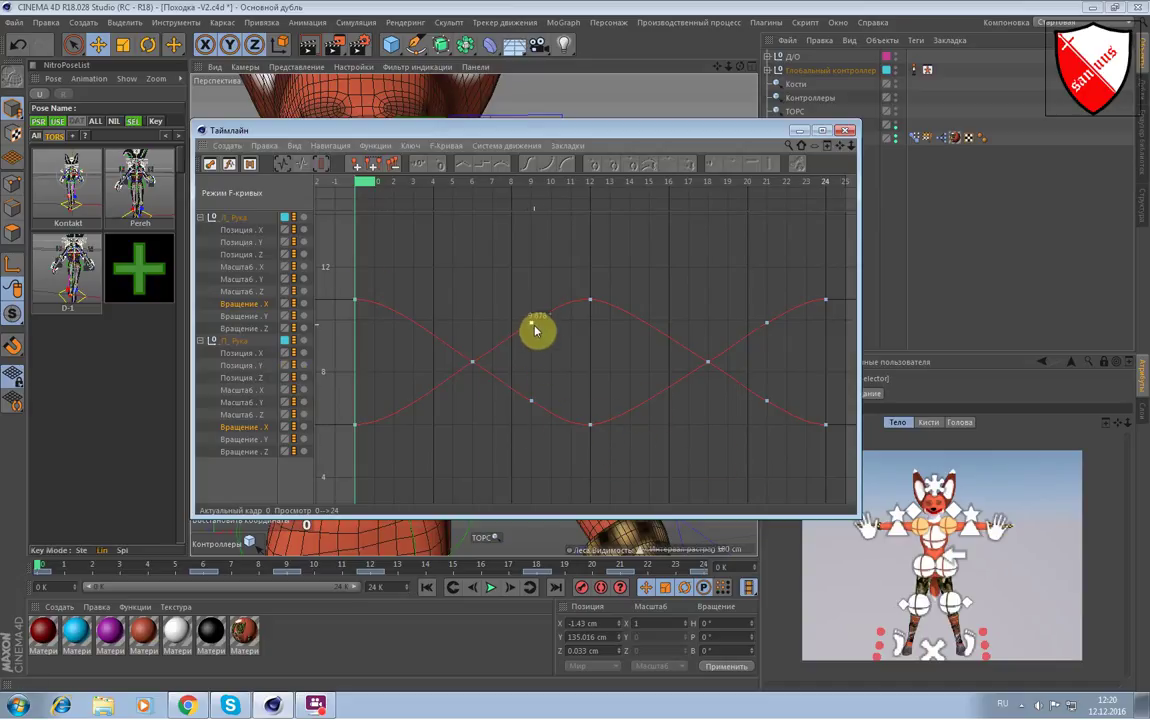
drag(508, 304, 551, 440)
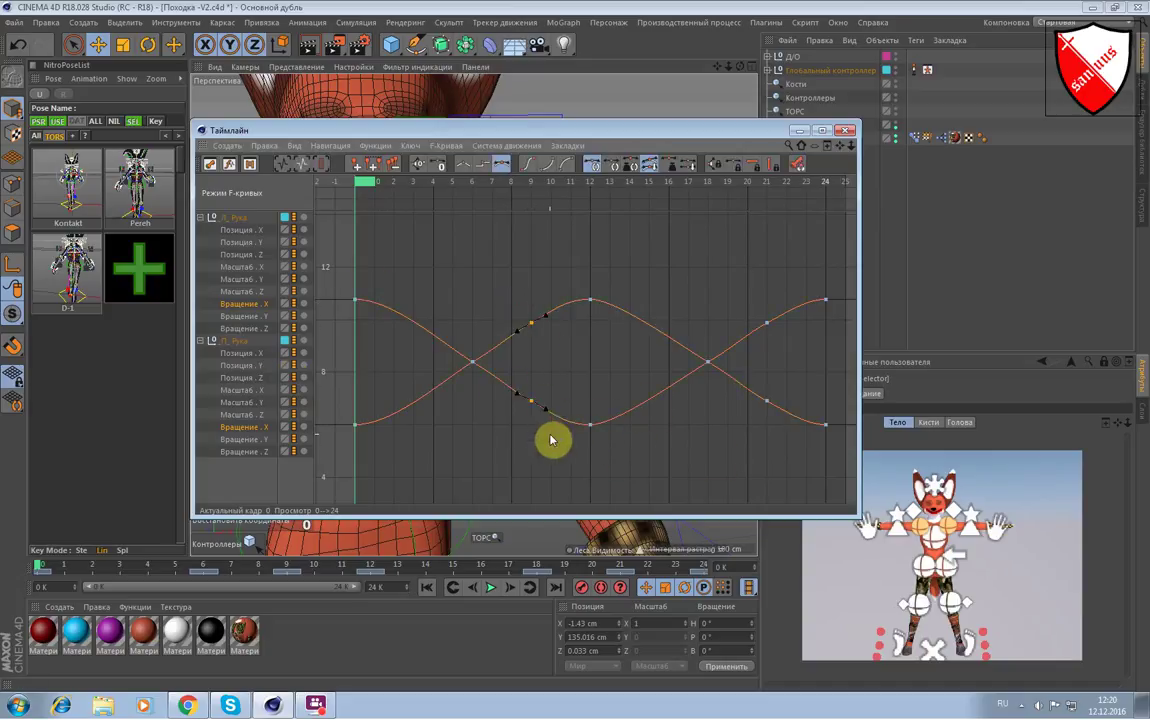
key(Delete)
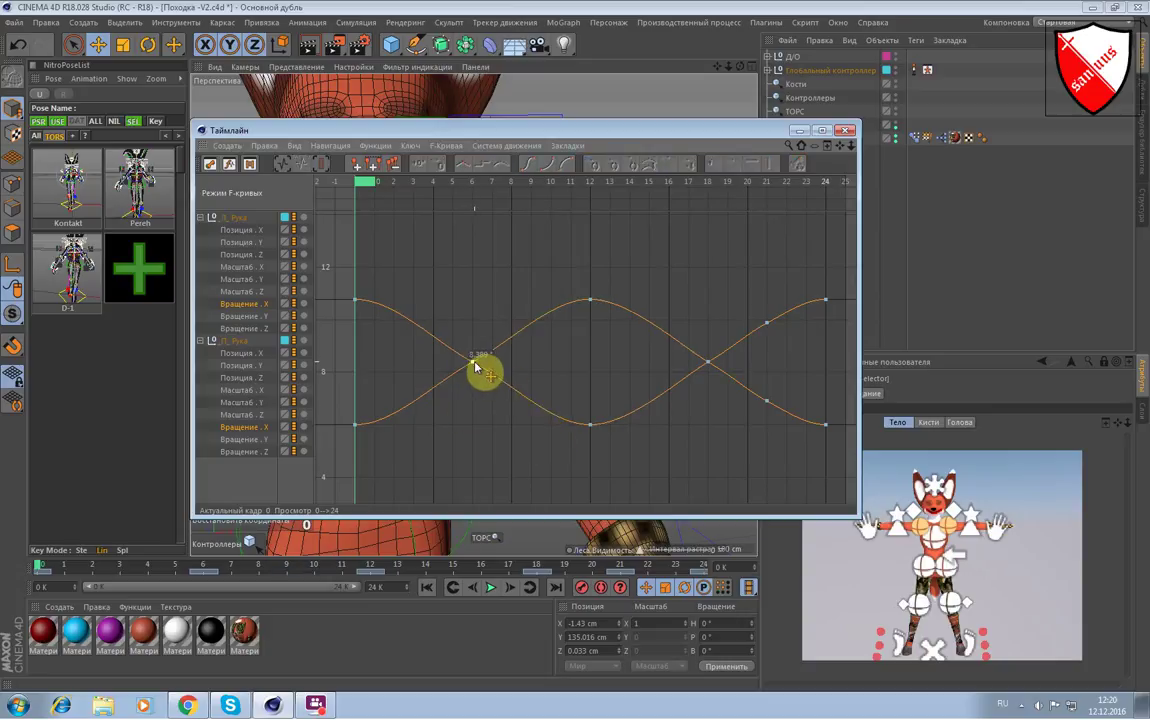
Delete both frame-21 keys and select the upper curve's frame-0 key for editing.
drag(757, 307, 782, 428)
key(Delete)
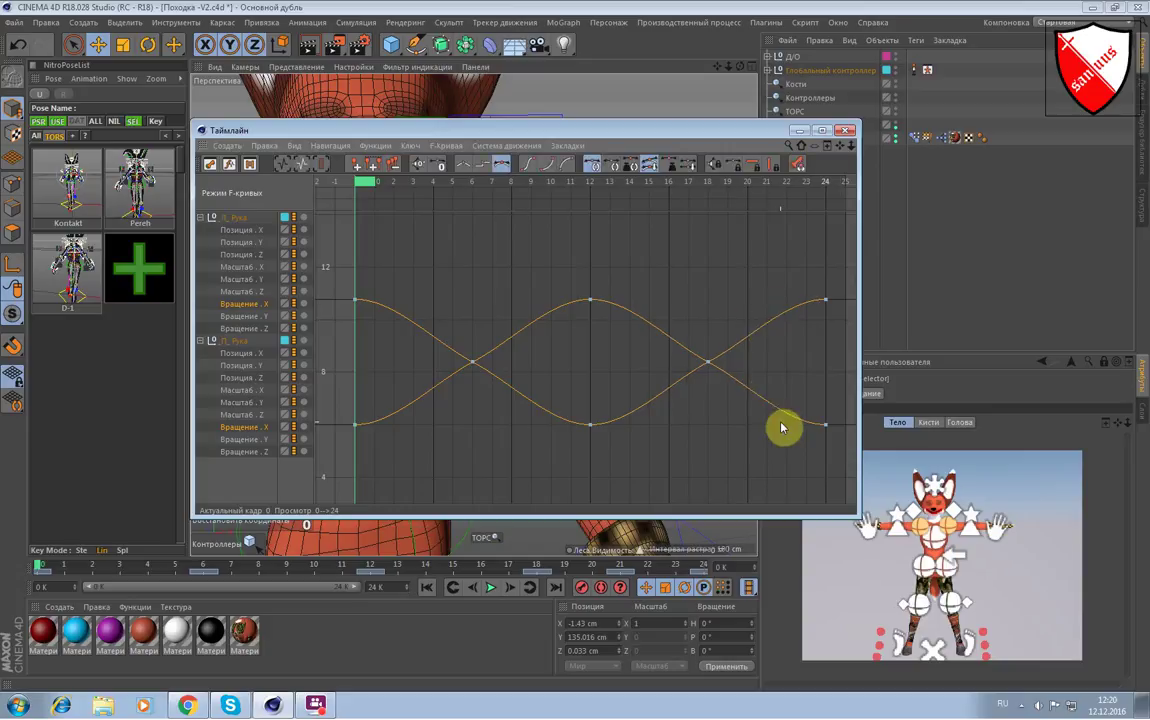
click(358, 302)
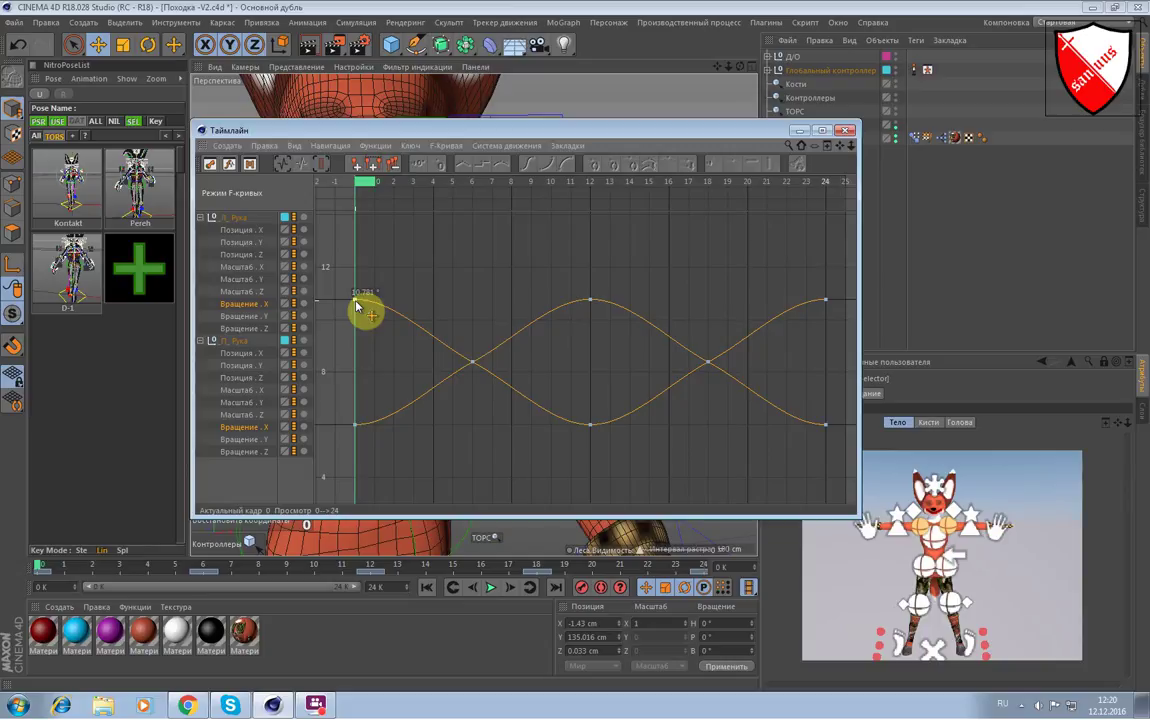
click(357, 305)
click(380, 297)
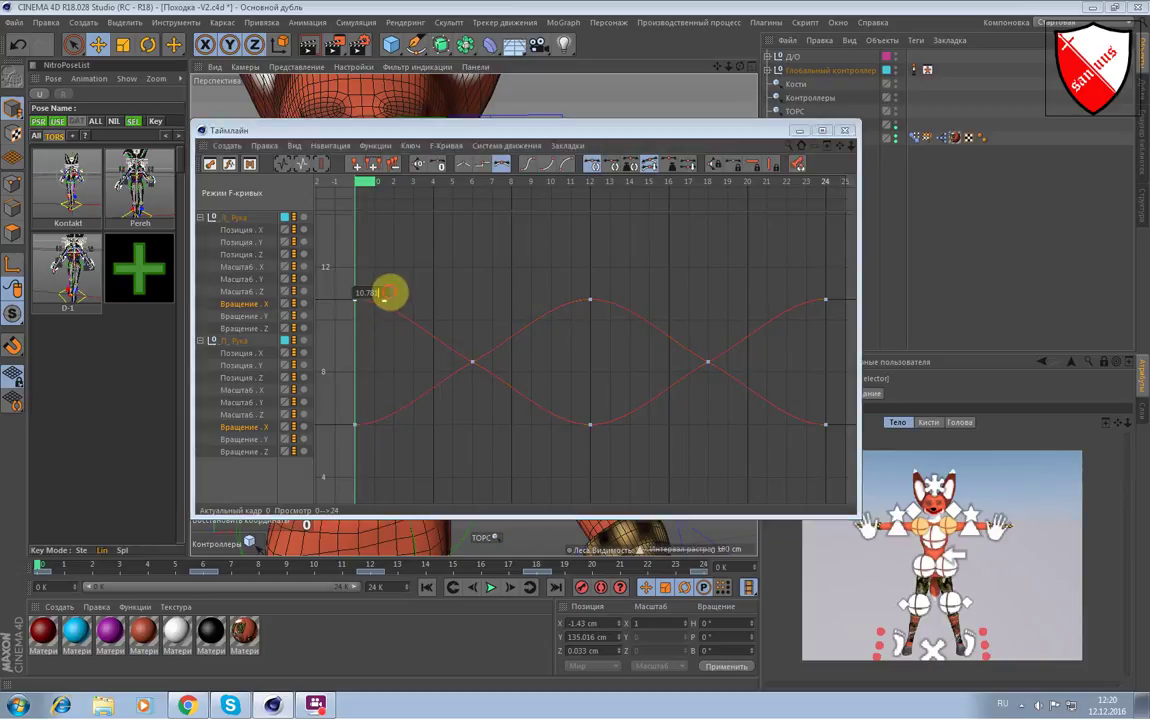
Settle the upper curve's frame-0 key at about 11 after undoing a trial edit.
drag(390, 292, 338, 297)
key(Return)
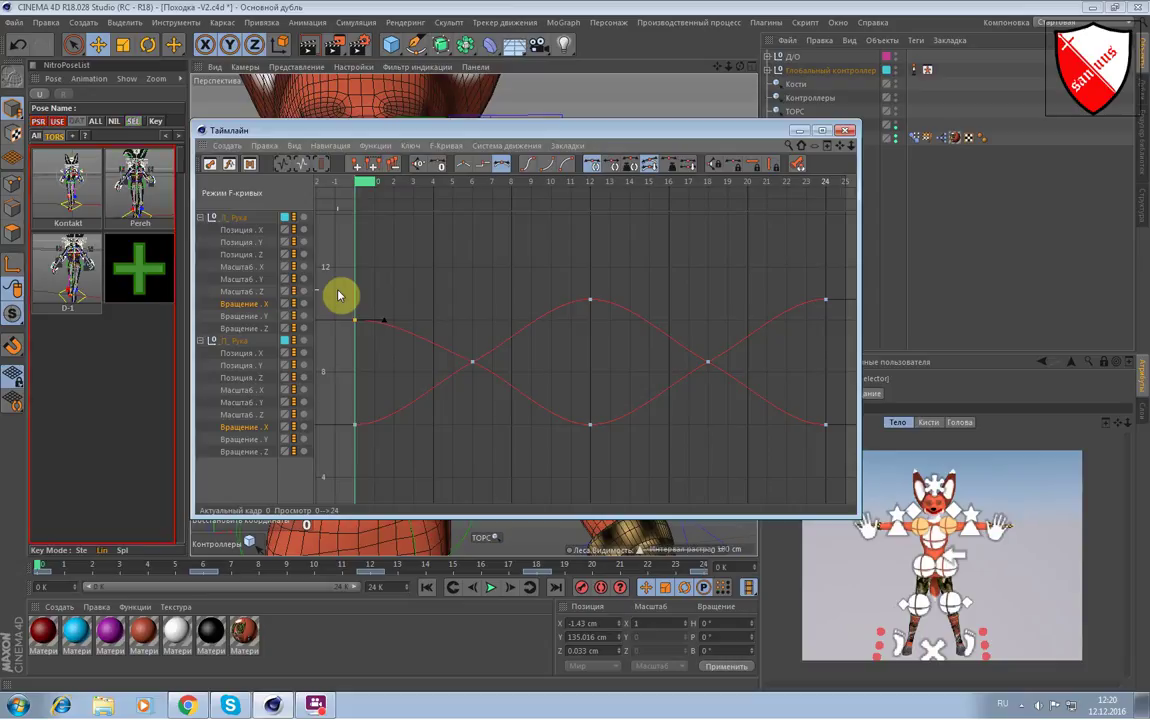
key(ctrl+z)
click(356, 300)
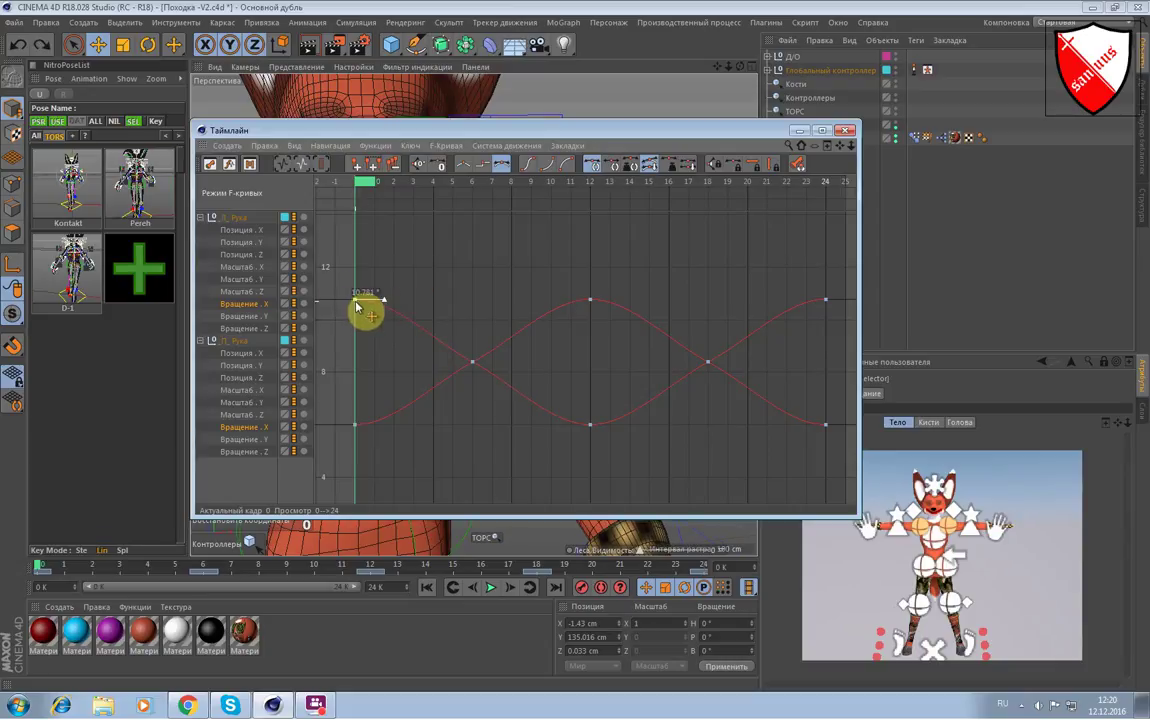
key(ctrl+y)
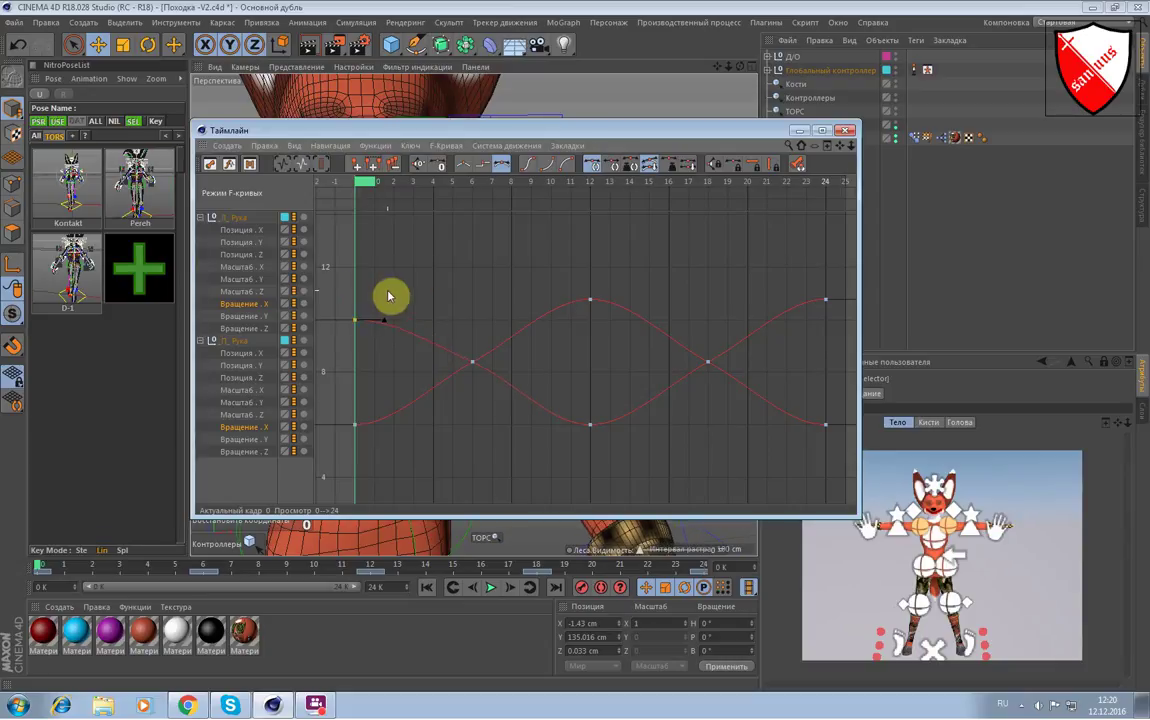
key(ctrl+z)
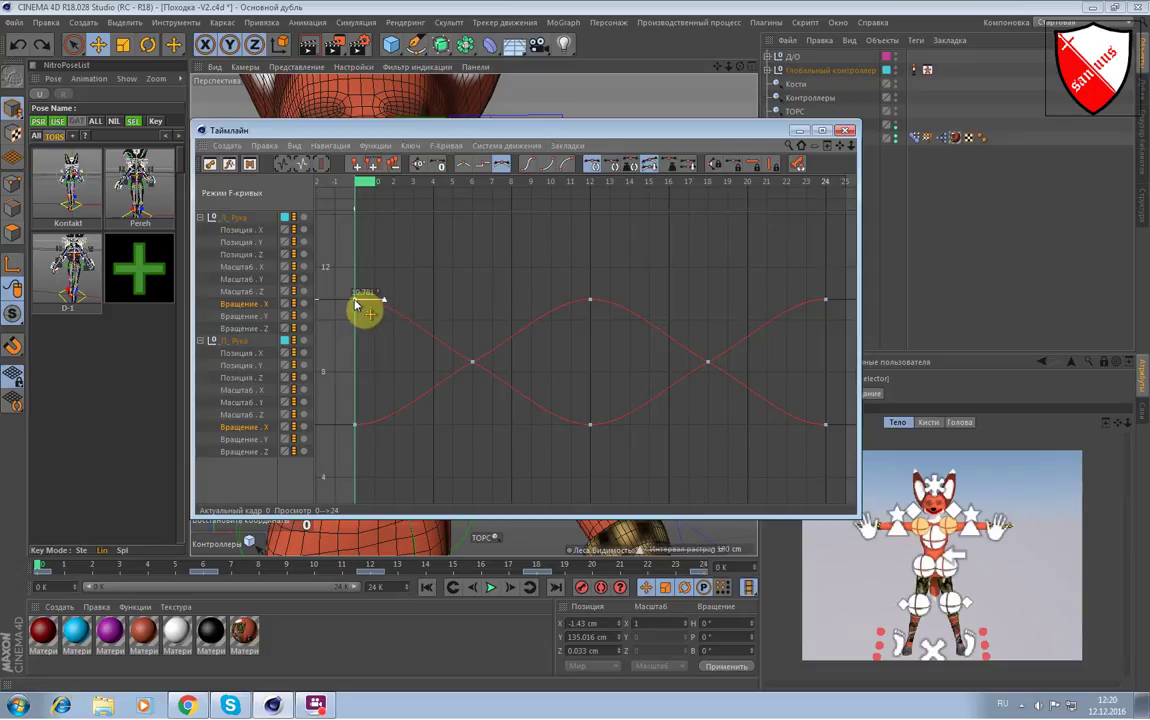
double_click(367, 292)
text(11)
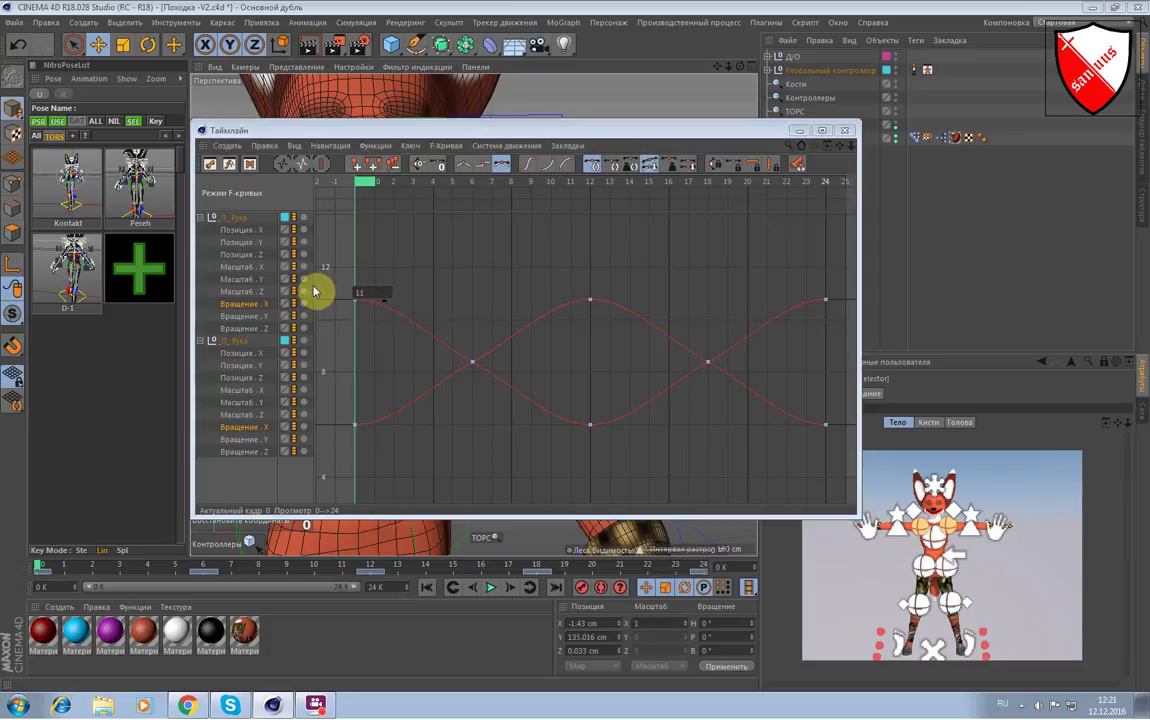
key(Return)
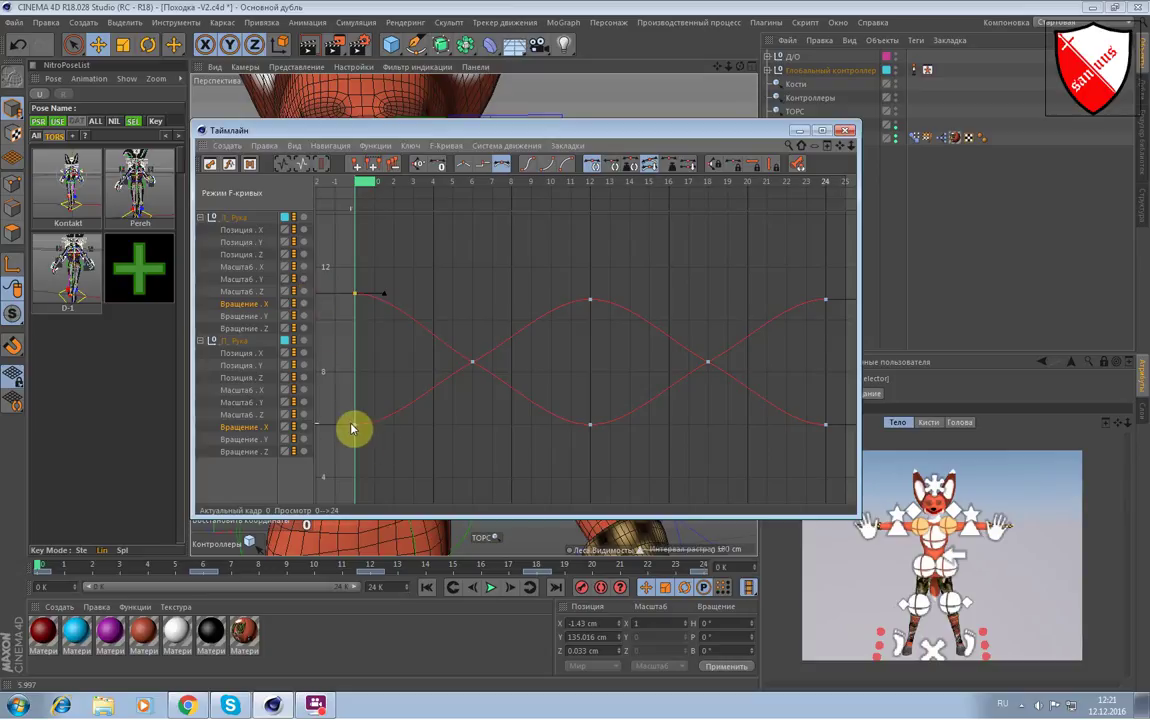
mouse_move(355, 425)
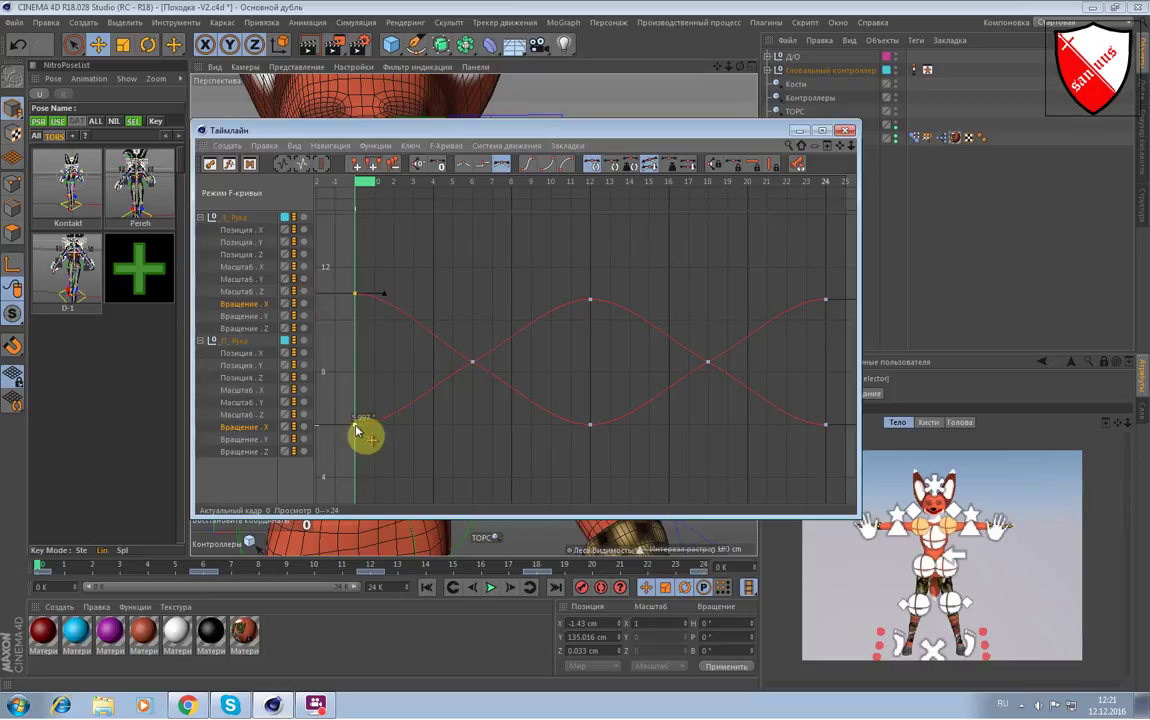
Set the lower curve's frame-0 key to 6.
click(357, 430)
double_click(366, 418)
text(11)
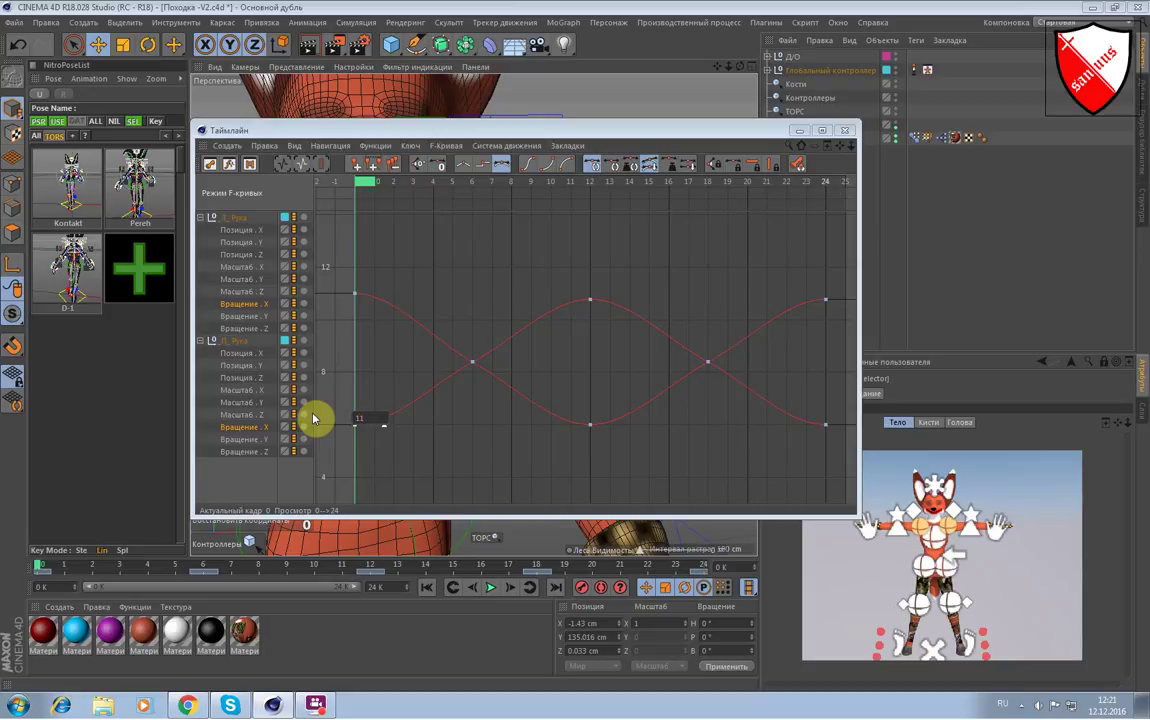
key(Return)
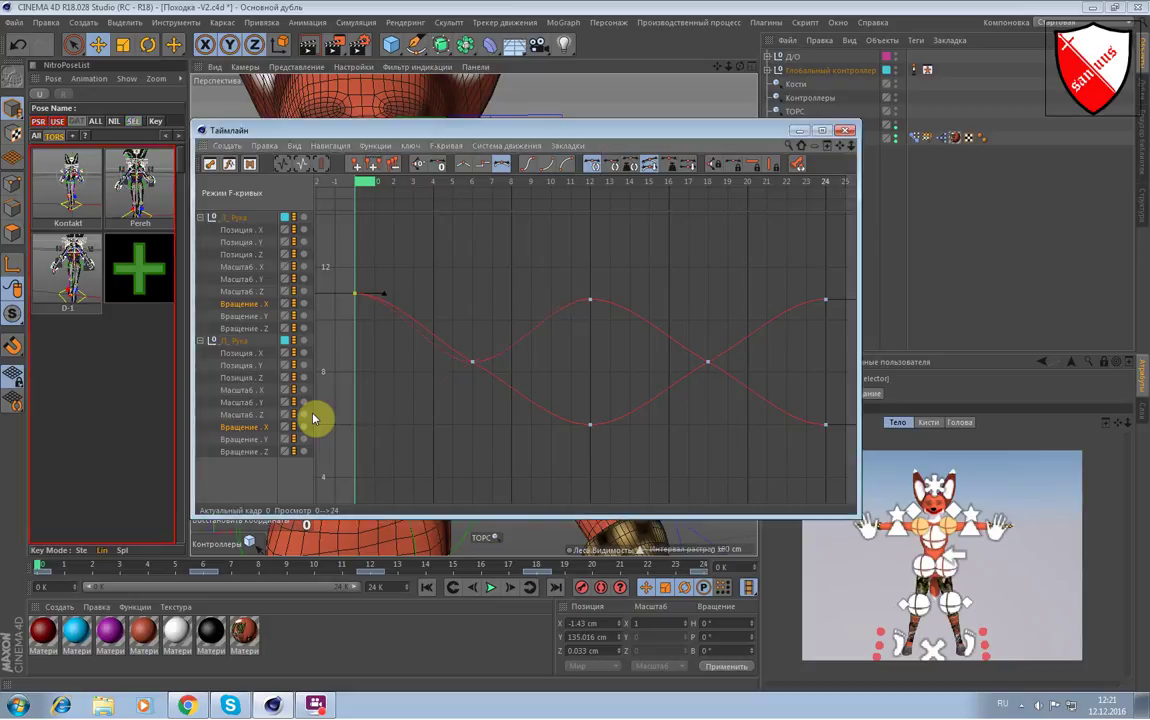
key(ctrl+z)
mouse_move(356, 426)
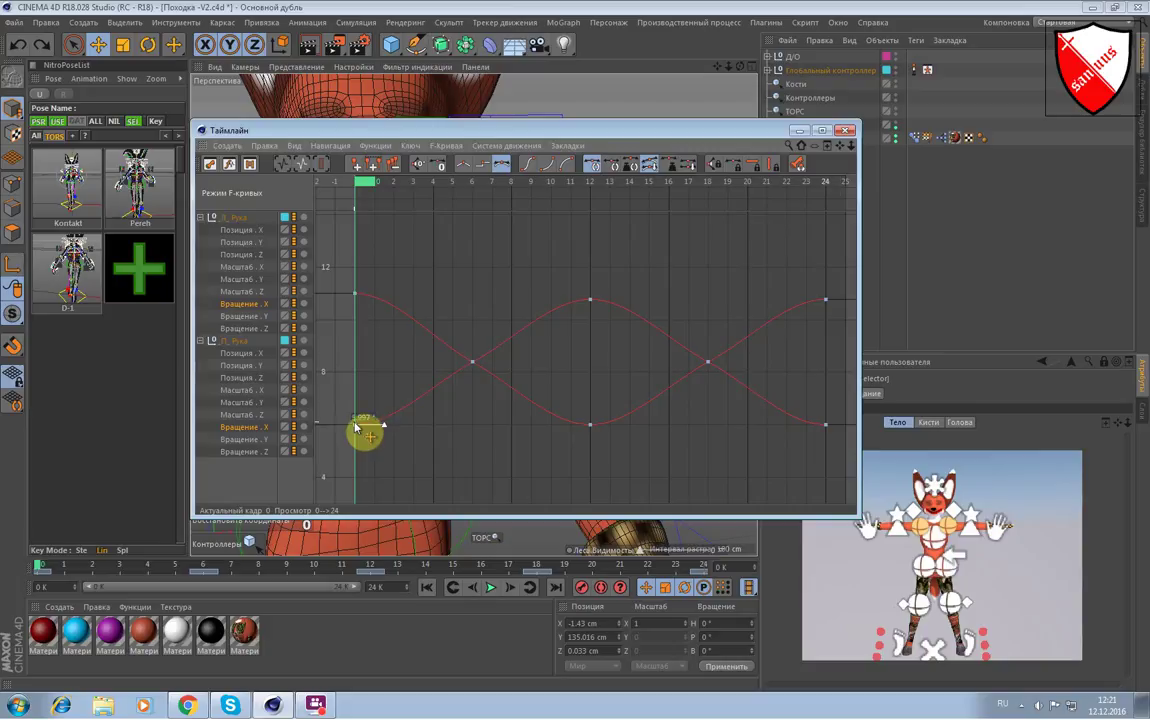
double_click(355, 427)
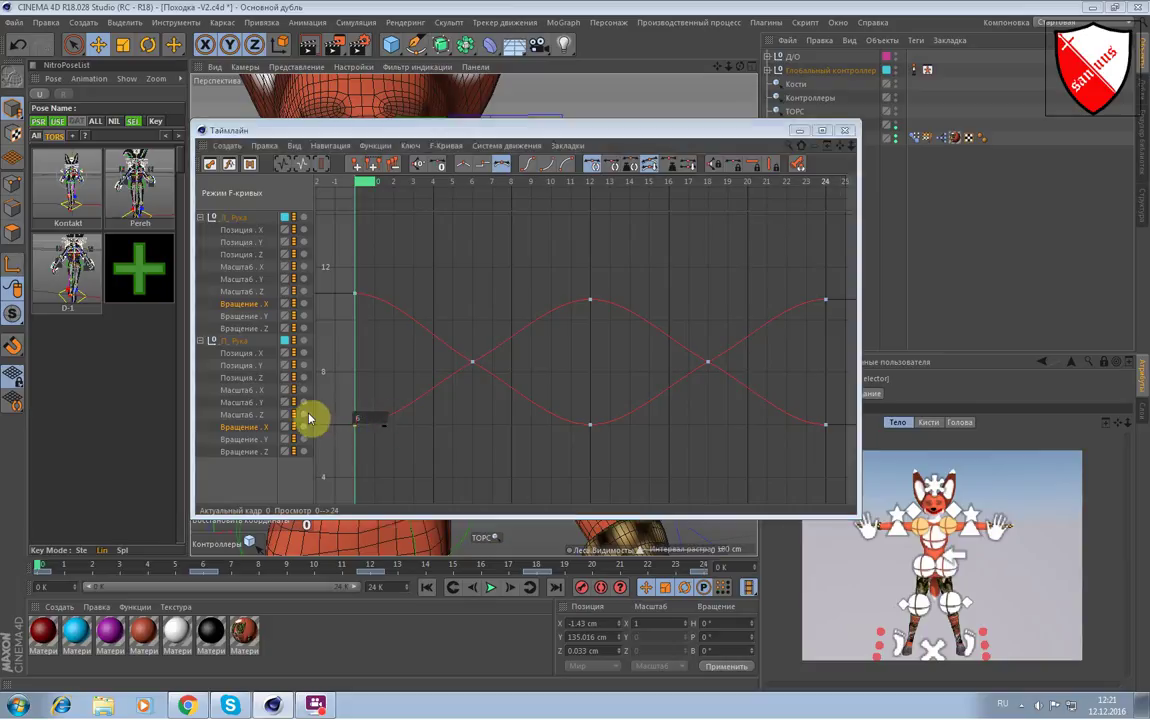
key(Return)
Set the frame-12 keys to 11 on the upper curve and 6 on the lower.
click(525, 431)
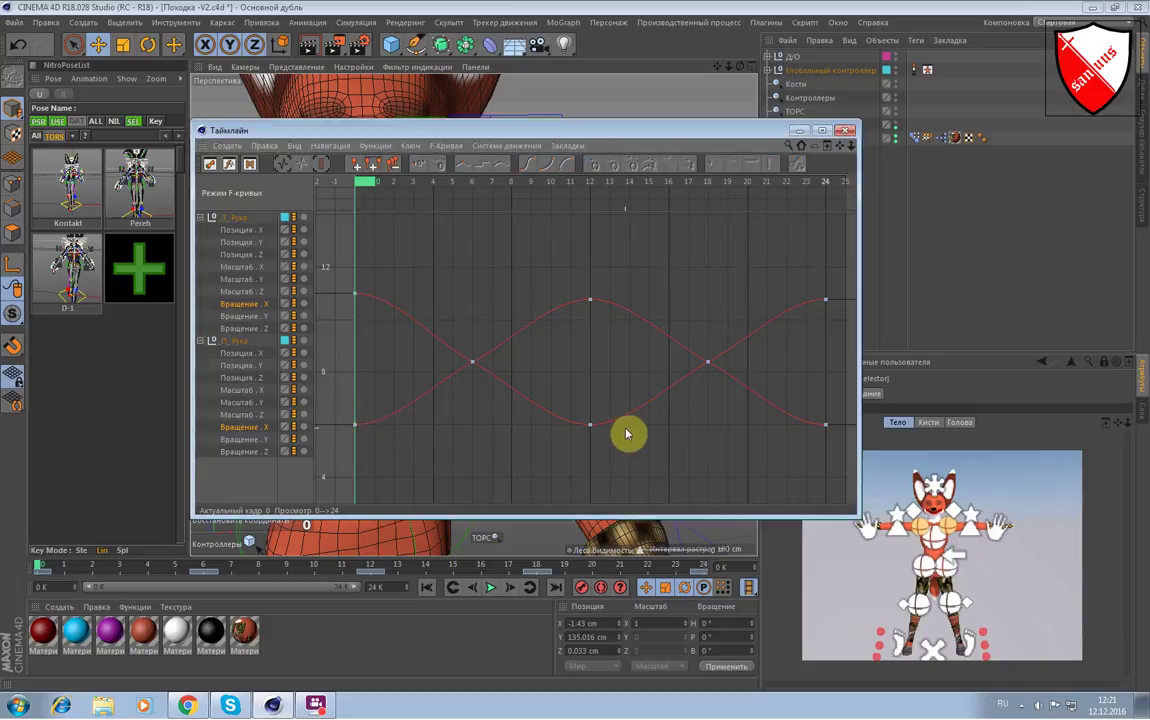
click(591, 303)
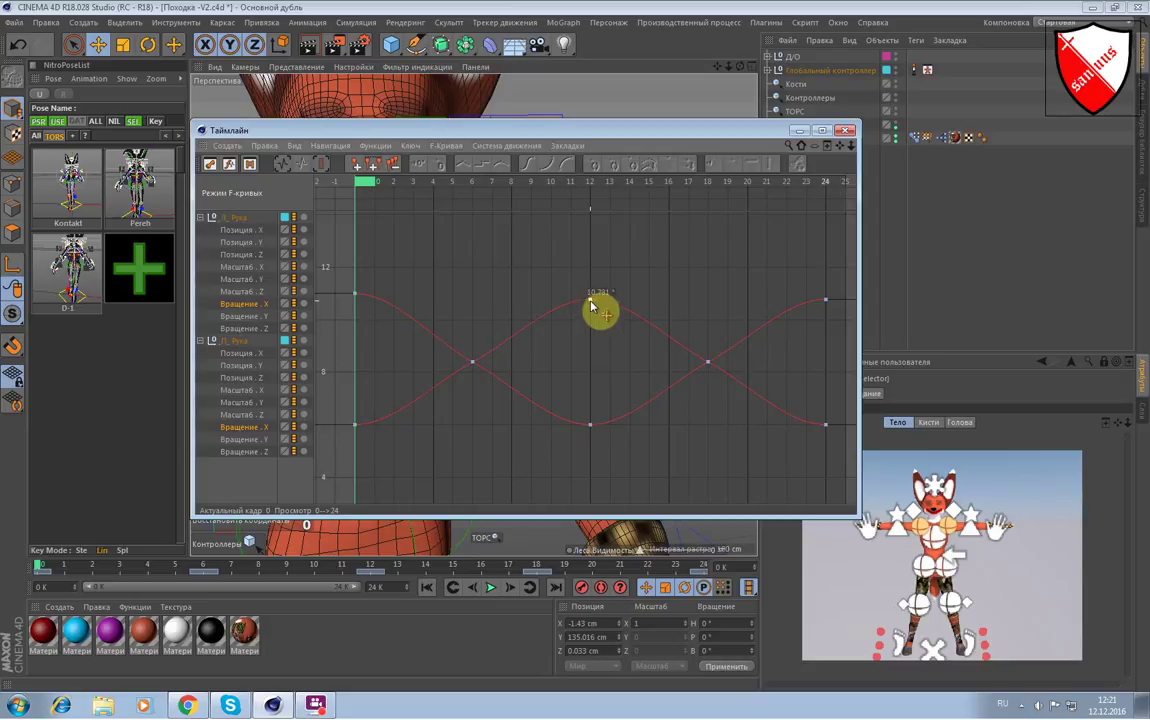
click(591, 303)
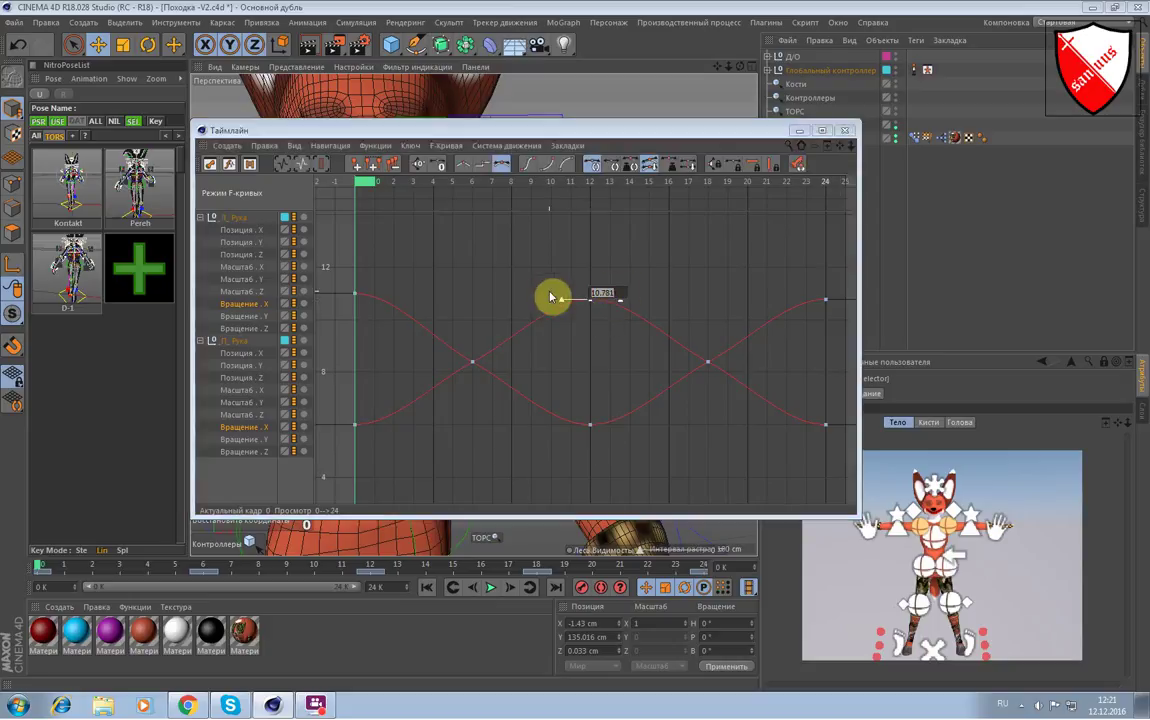
text(1)
key(Return)
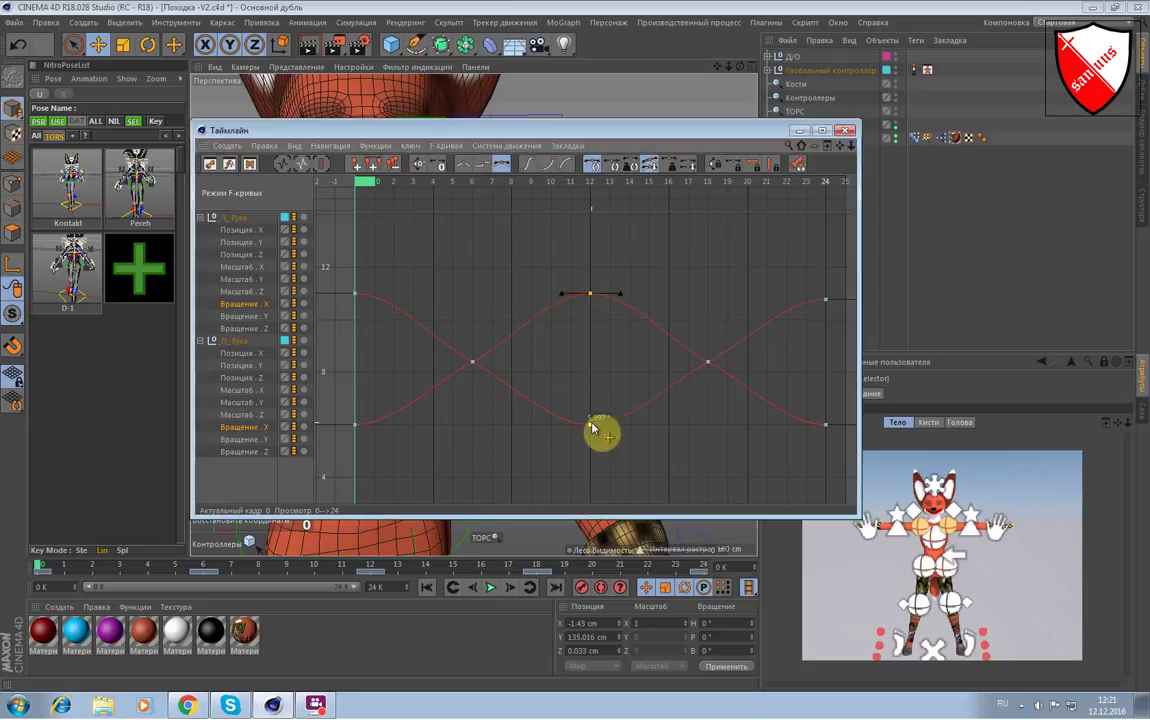
click(591, 425)
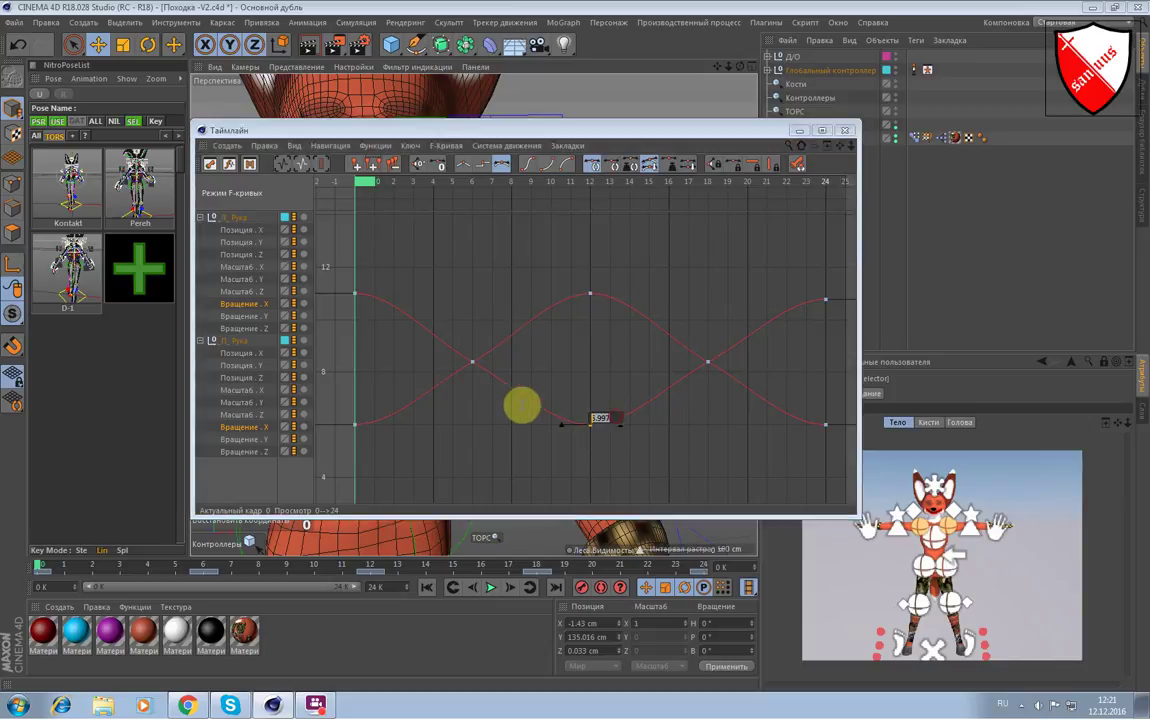
key(Return)
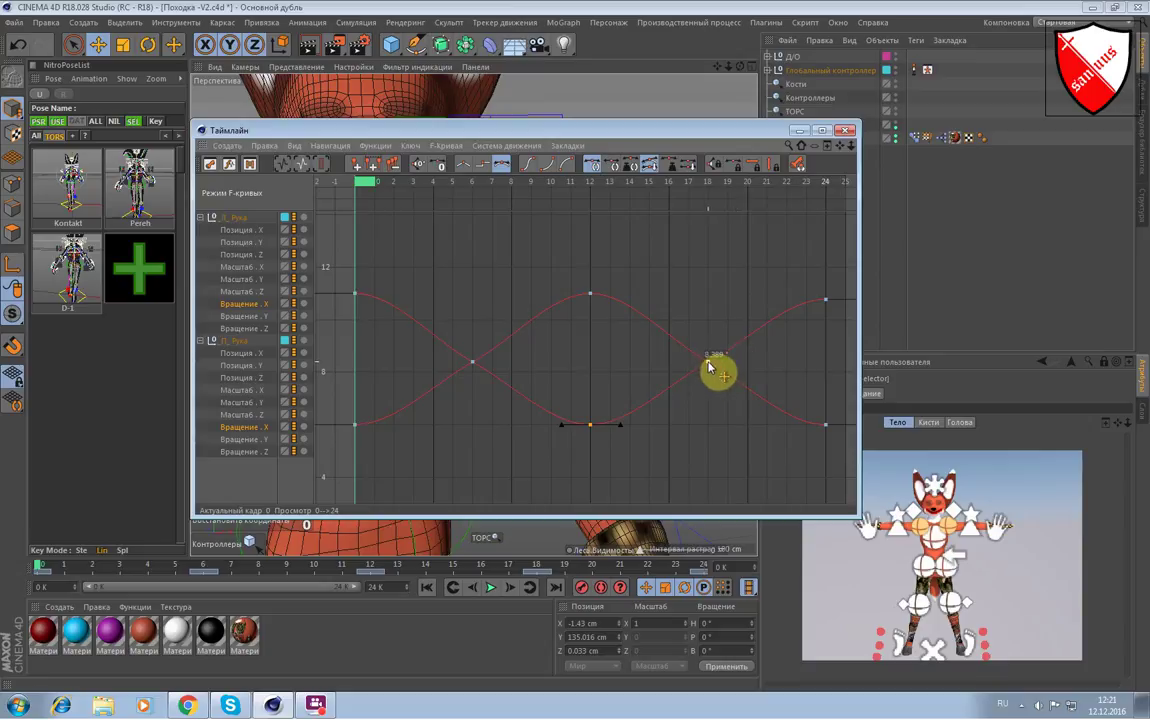
Check that both frame-24 keys match their frame-0 values.
click(770, 367)
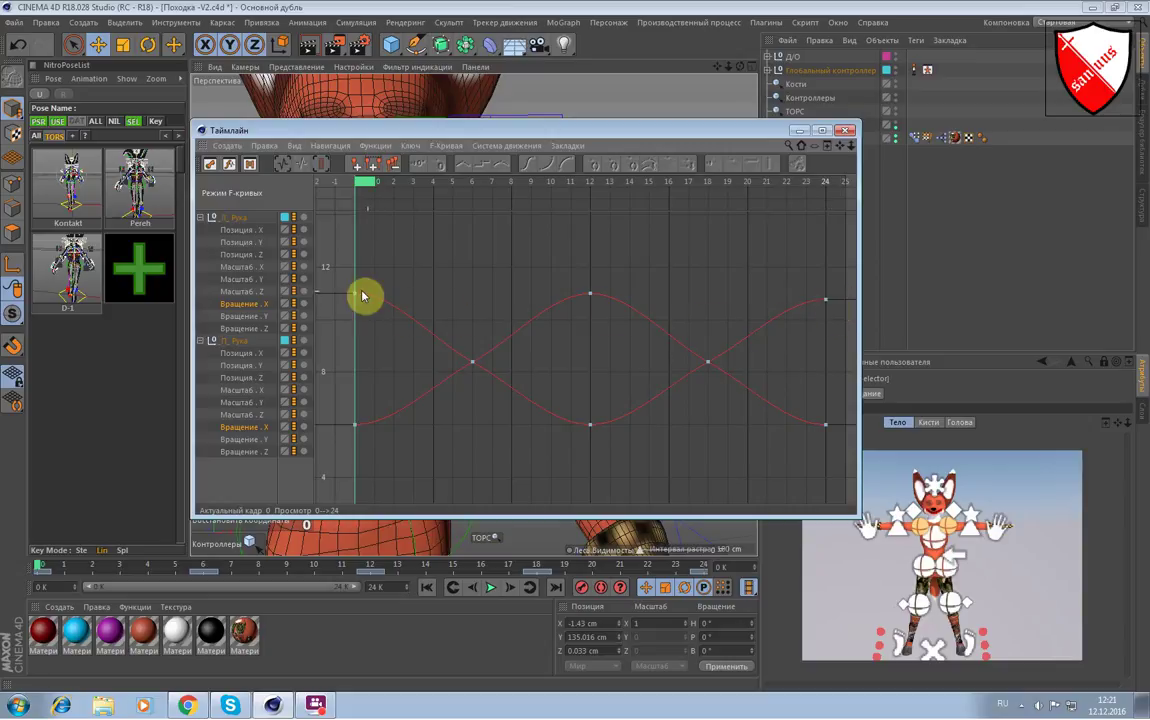
click(827, 300)
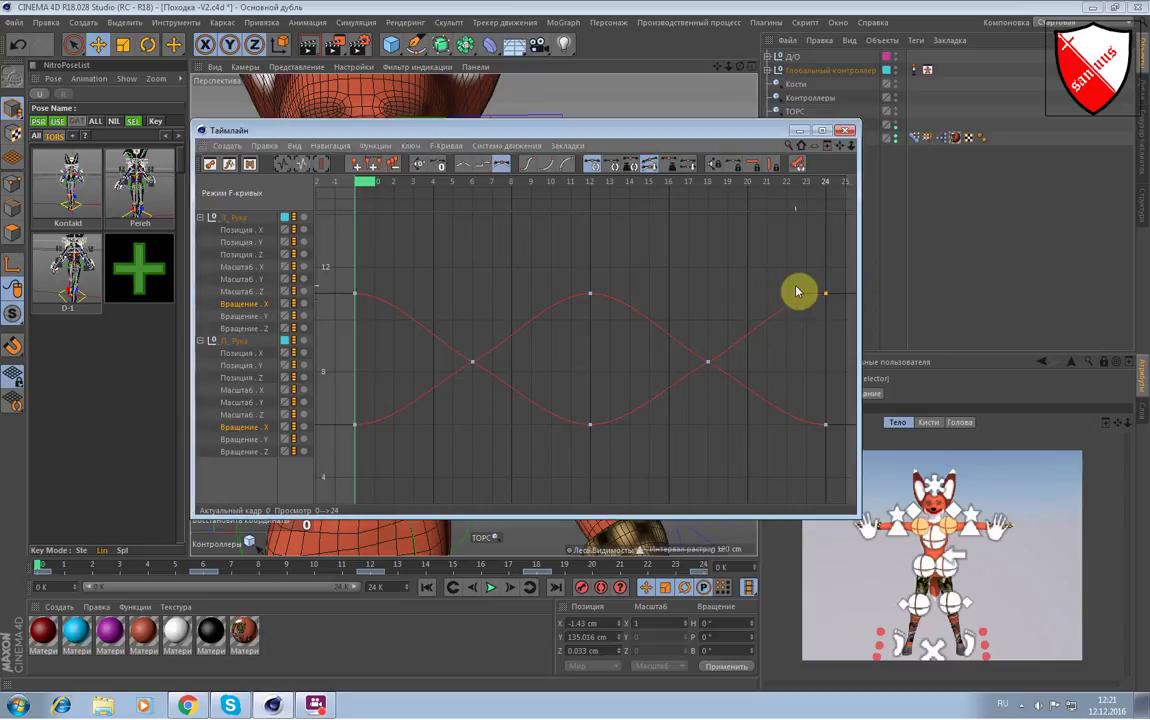
click(826, 424)
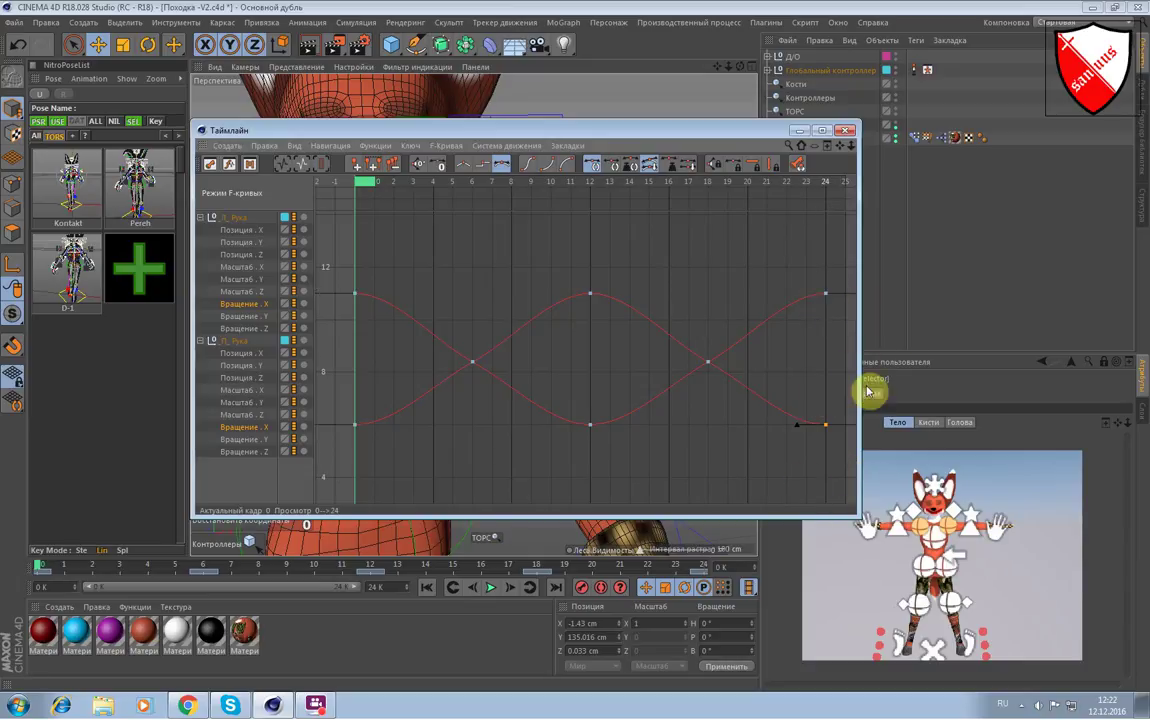
Display both arms' Rotation Y curves and zoom the graph out to fit them.
click(243, 319)
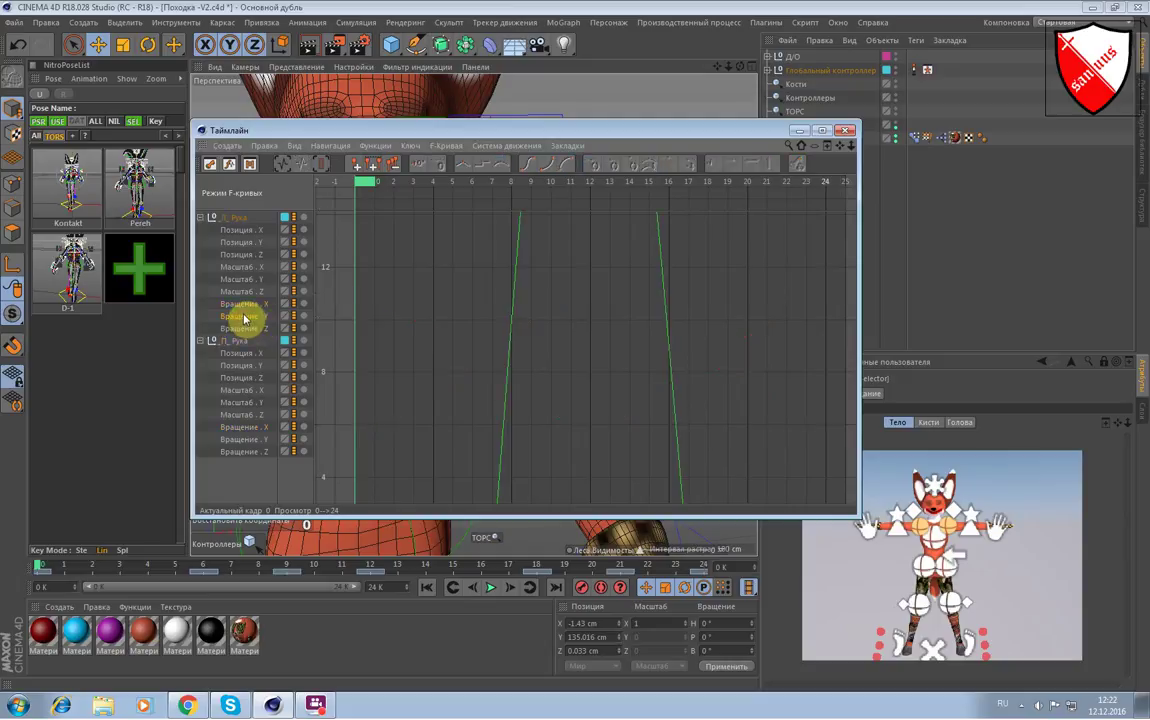
ctrl+click(245, 440)
ctrl+scroll(700, 270, down, 1)
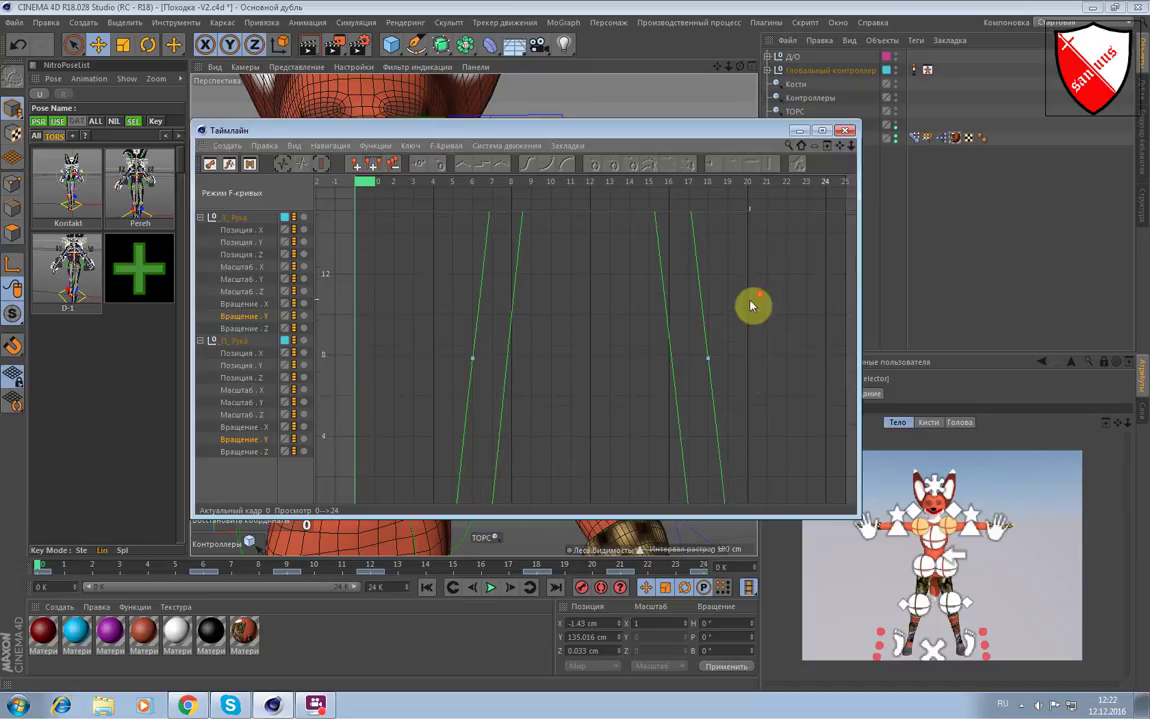
ctrl+scroll(745, 330, down, 3)
ctrl+scroll(745, 352, down, 3)
ctrl+scroll(747, 354, down, 1)
ctrl+scroll(748, 355, down, 1)
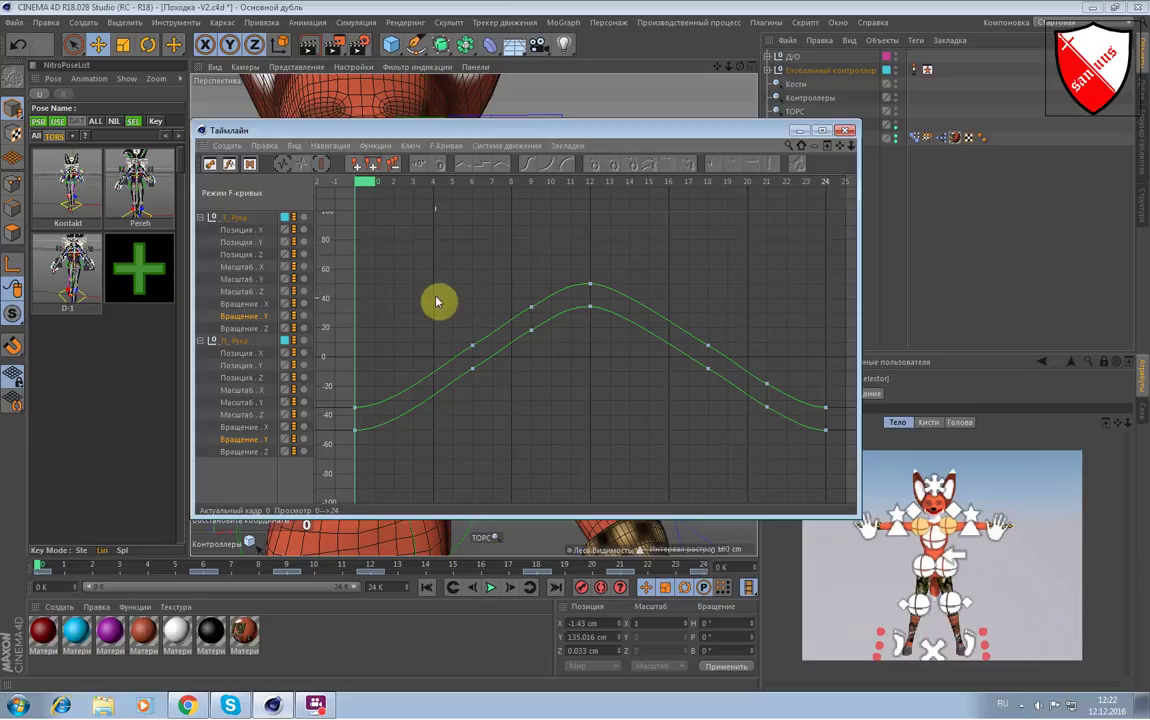
Delete the intermediate keys on both halves, keeping only frames 0, 12 and 24.
drag(438, 301, 547, 388)
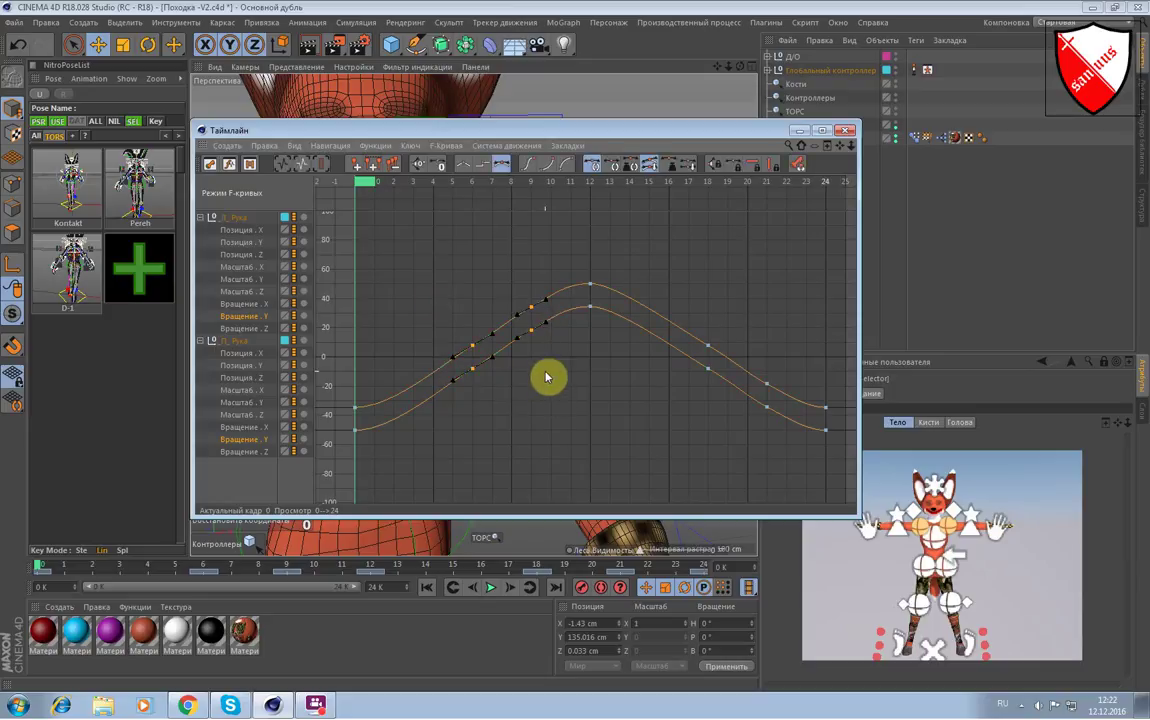
key(Delete)
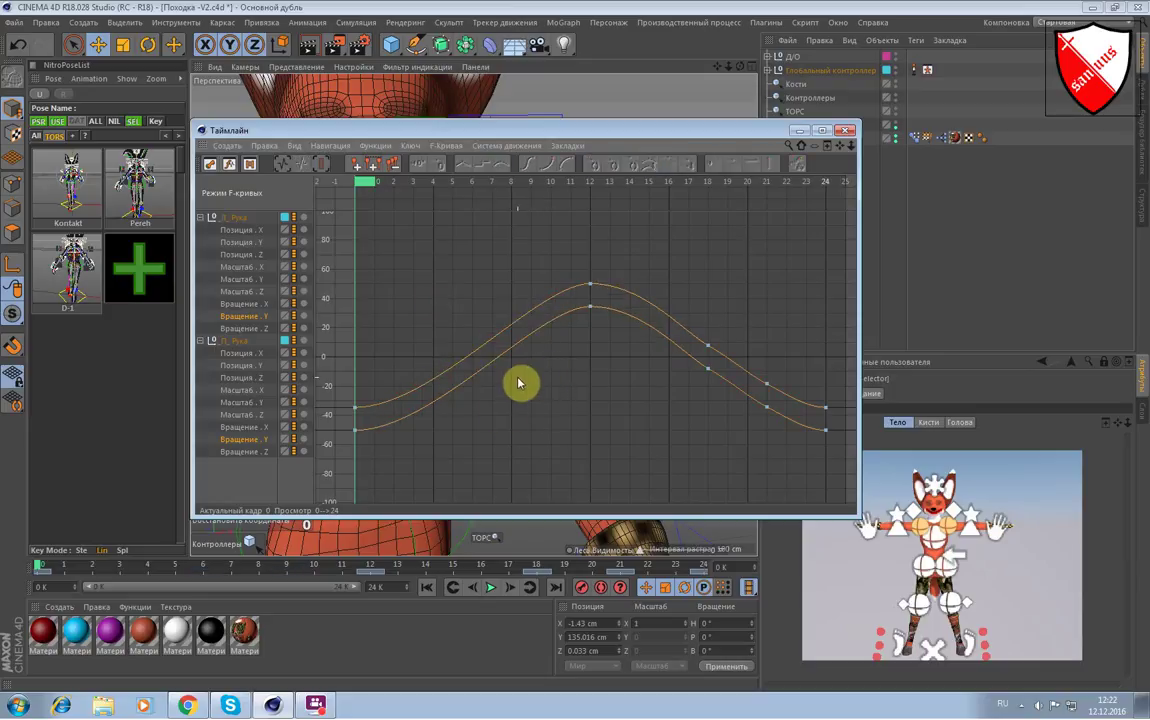
mouse_move(668, 301)
mouse_down()
mouse_move(747, 431)
mouse_move(778, 444)
mouse_up()
key(Delete)
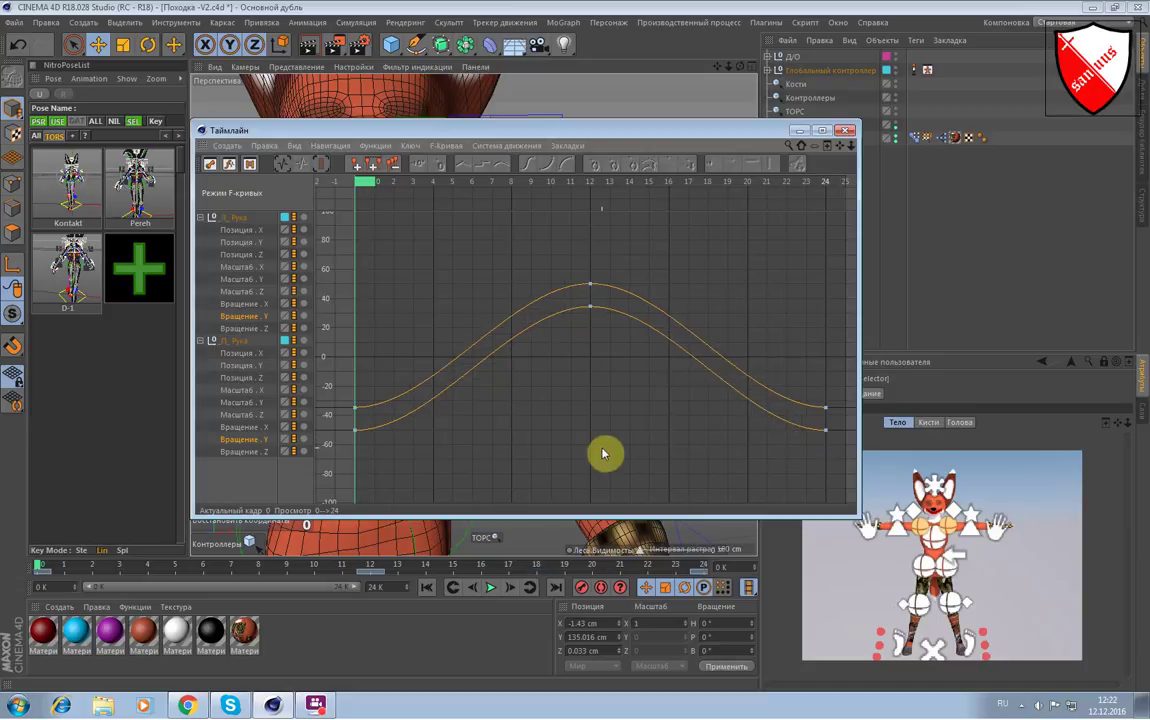
click(550, 432)
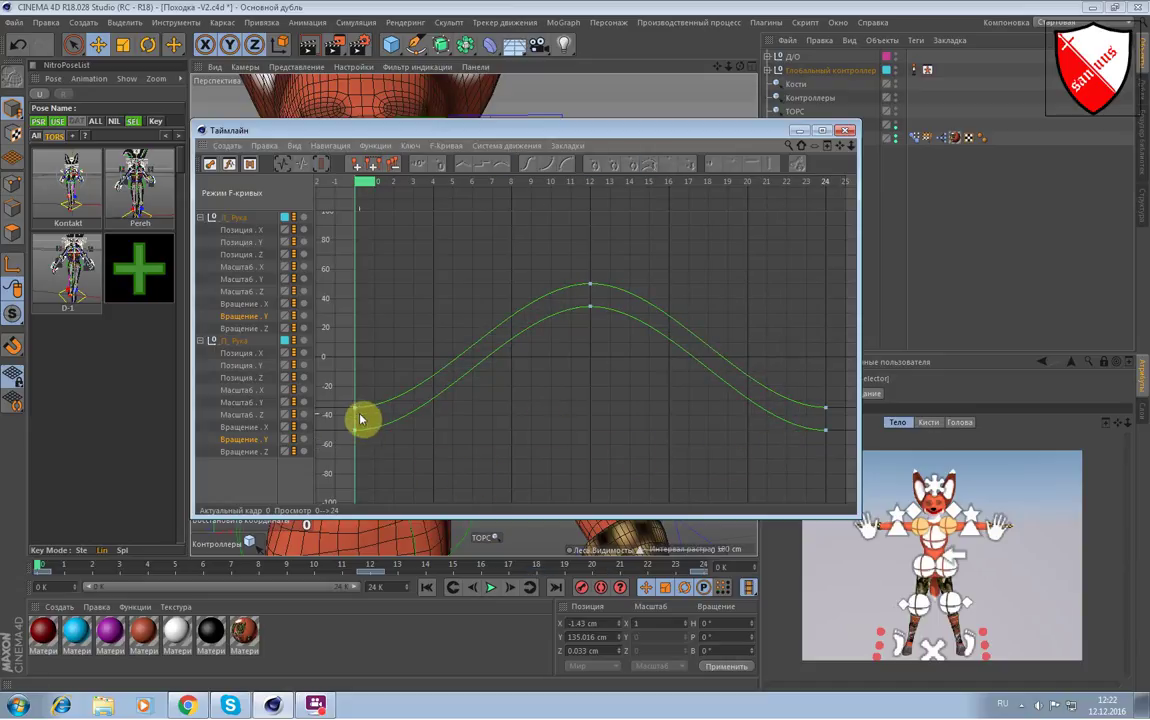
mouse_move(356, 407)
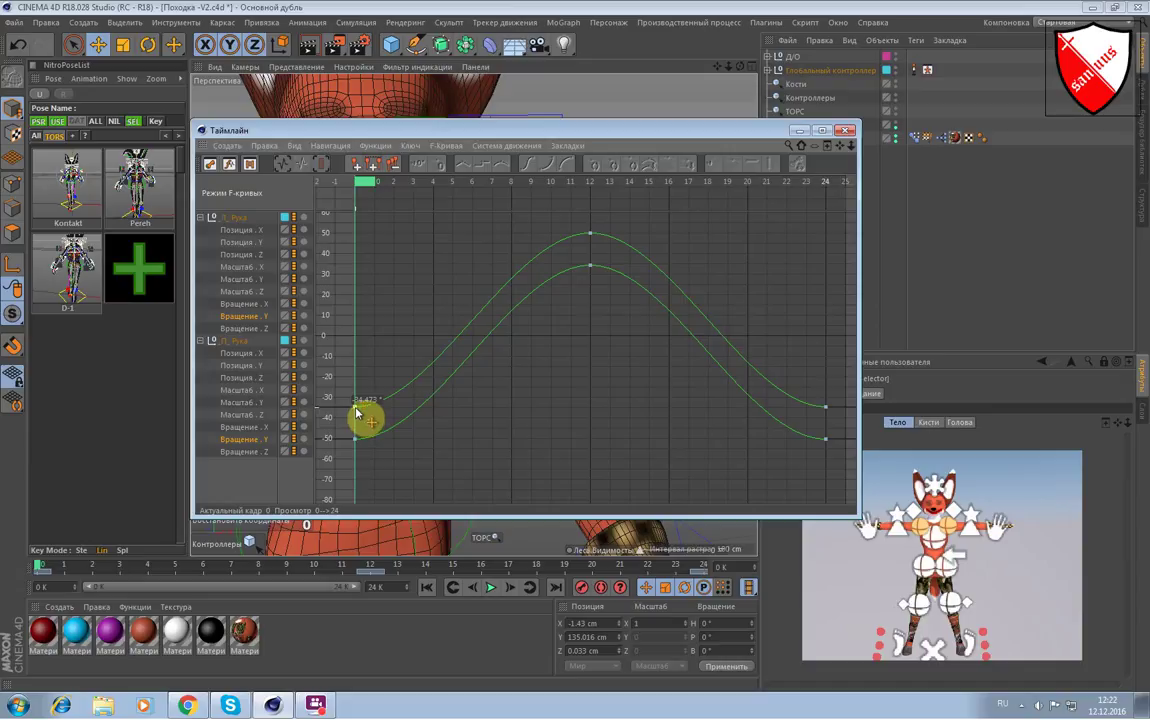
Set the Y-rotation curves' first keys to -34 and -50, then check both peak keys.
click(356, 400)
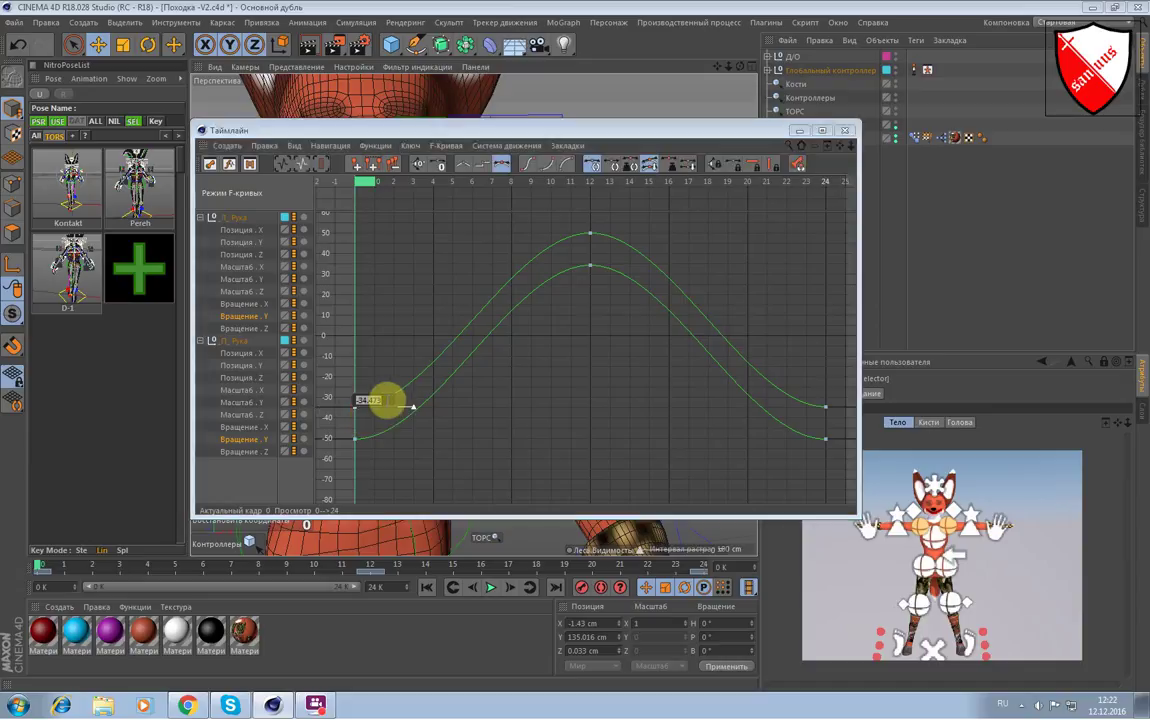
text(-34)
click(296, 405)
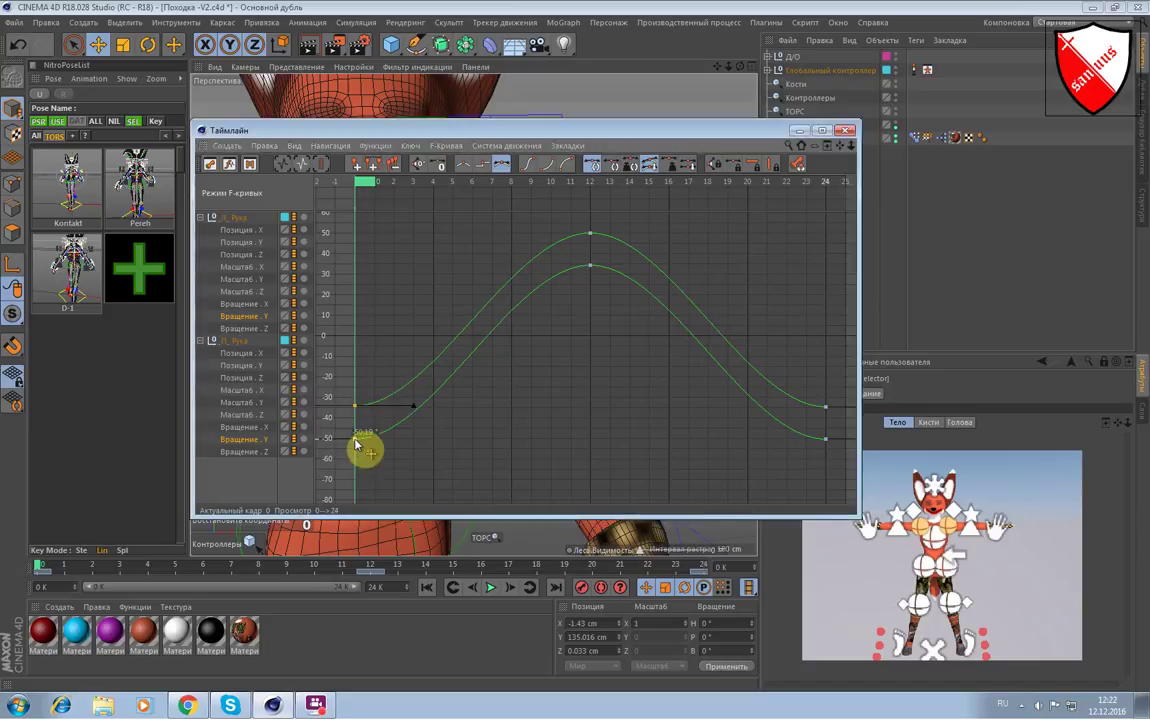
click(356, 440)
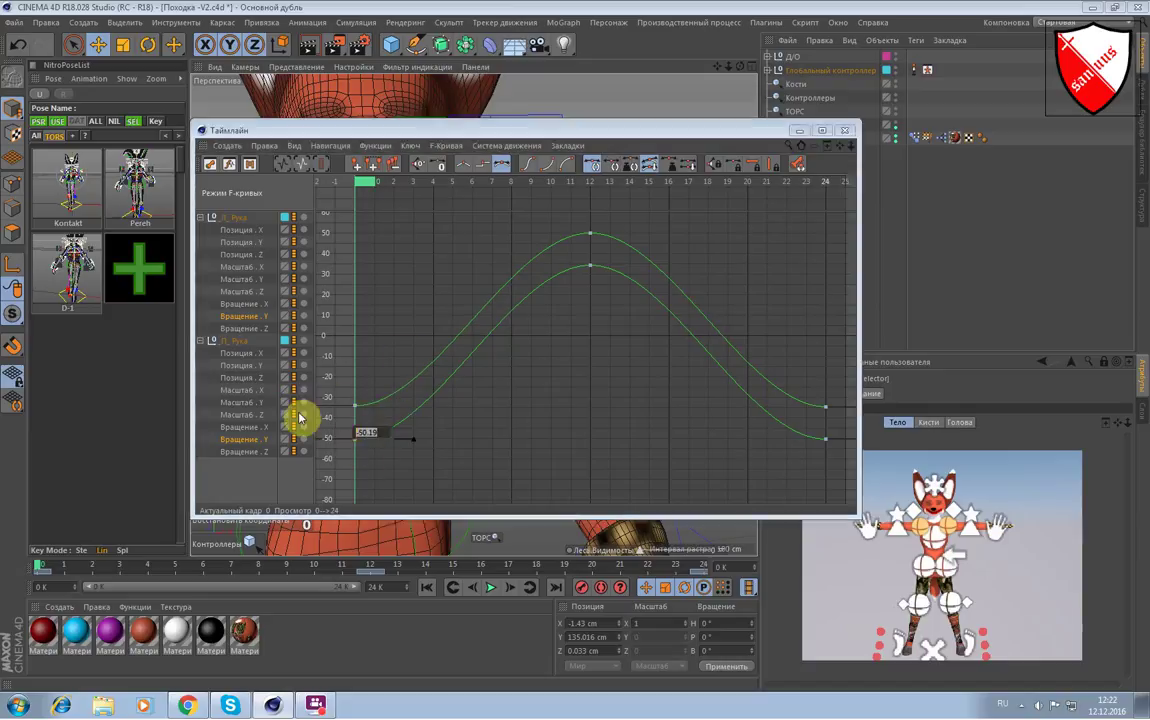
text(-50)
key(Return)
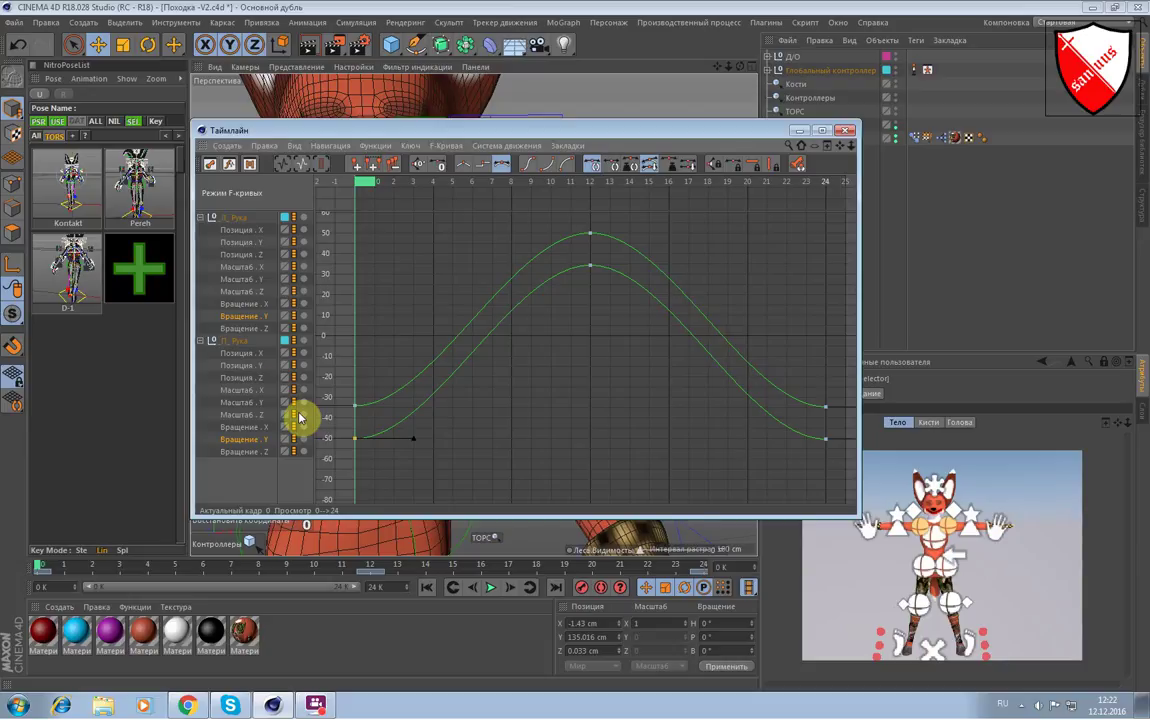
click(591, 236)
click(591, 236)
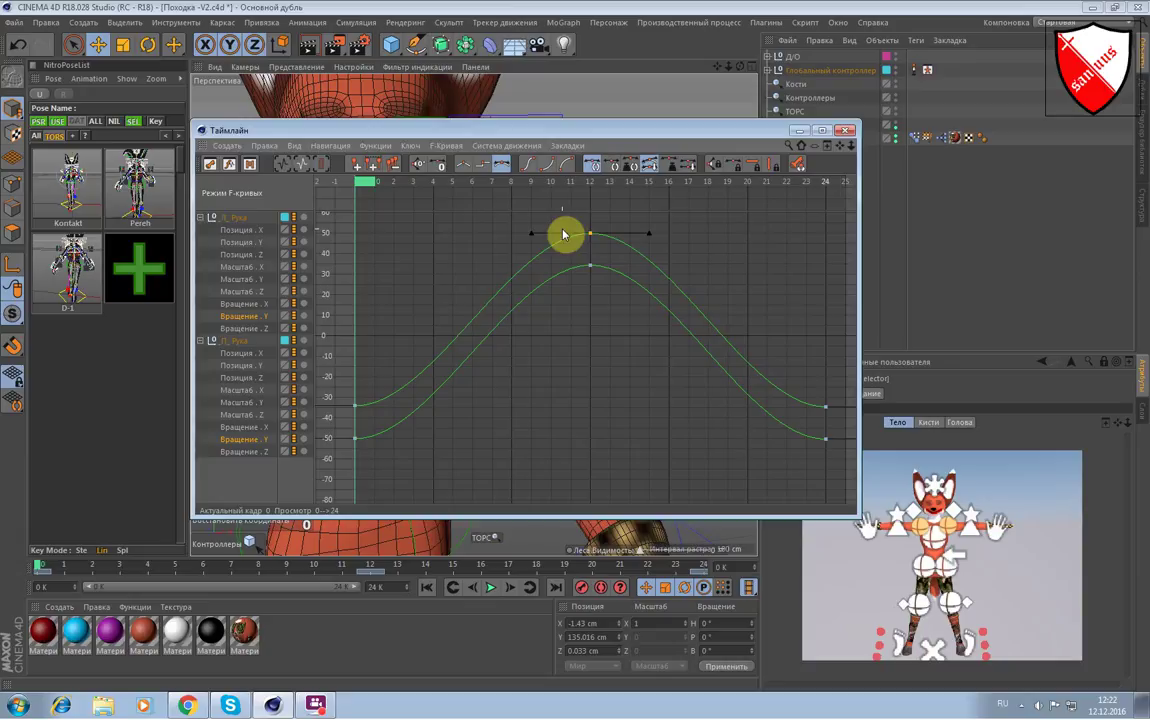
click(591, 268)
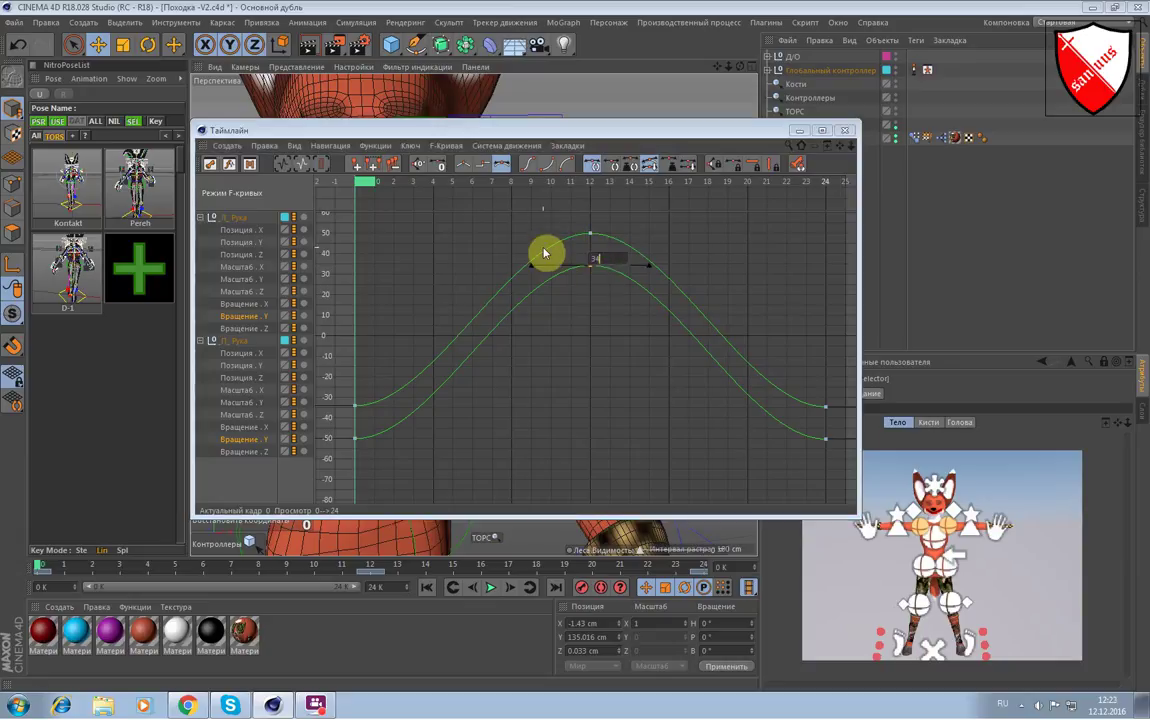
mouse_move(826, 407)
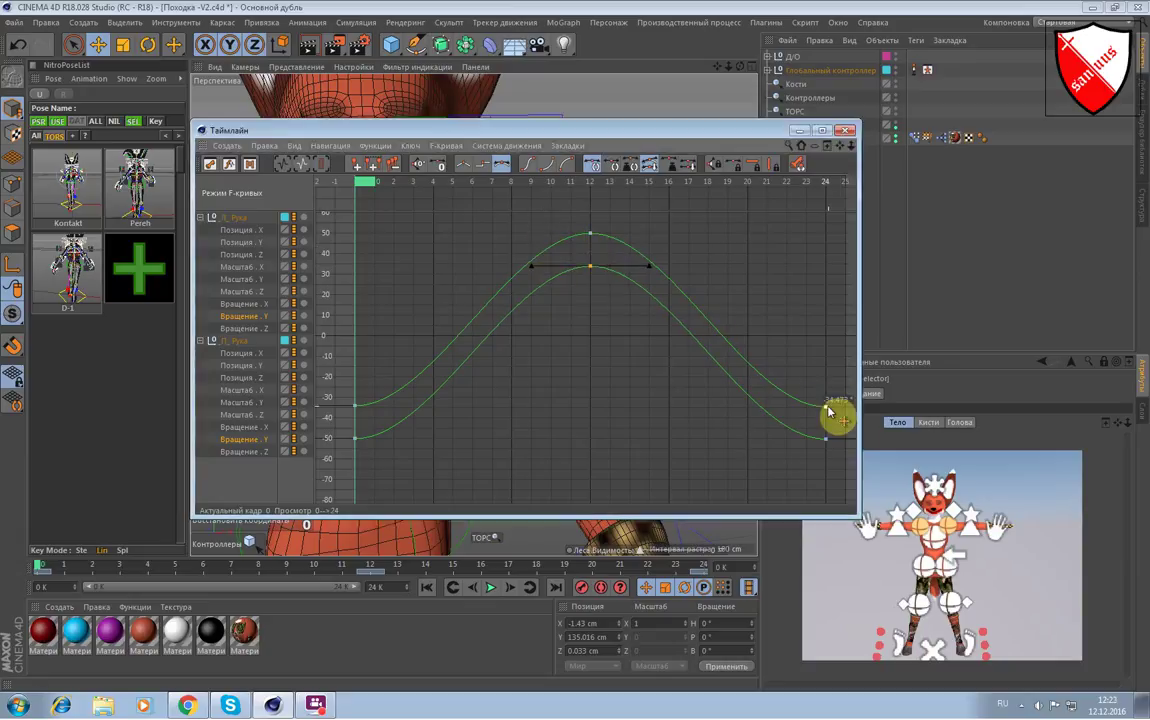
Set the frame-24 end keys to match (-34 upper, -50 lower) and show the Rotation Z curve.
click(826, 407)
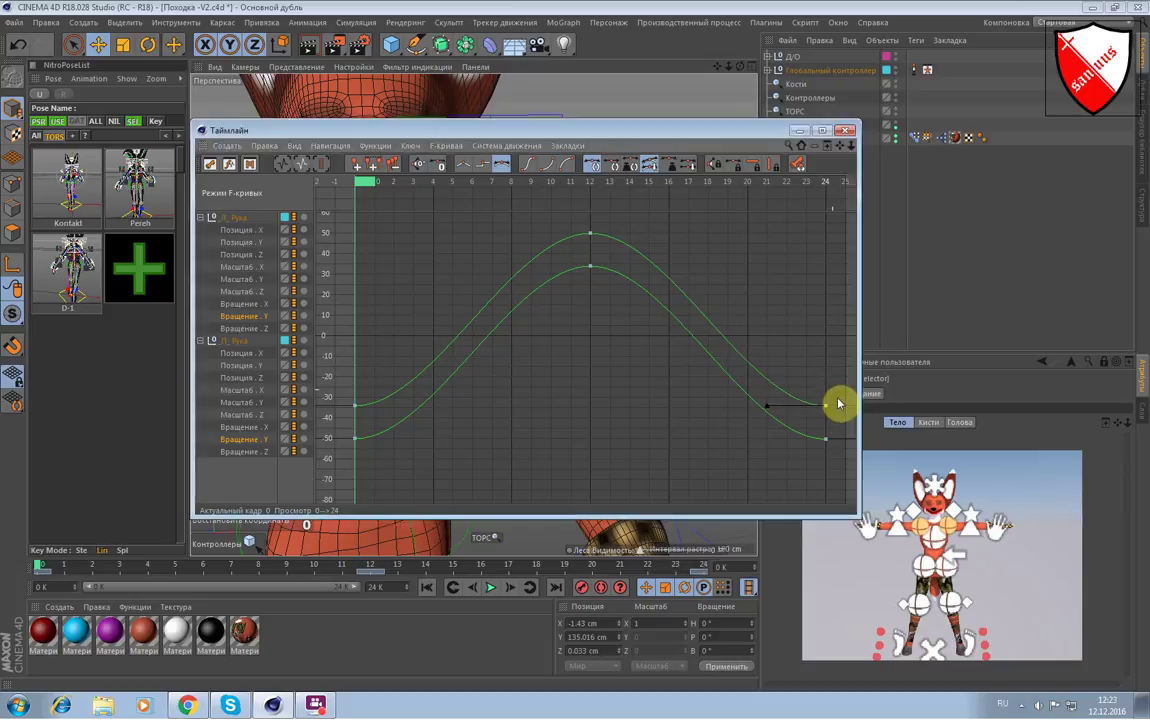
click(826, 405)
click(827, 440)
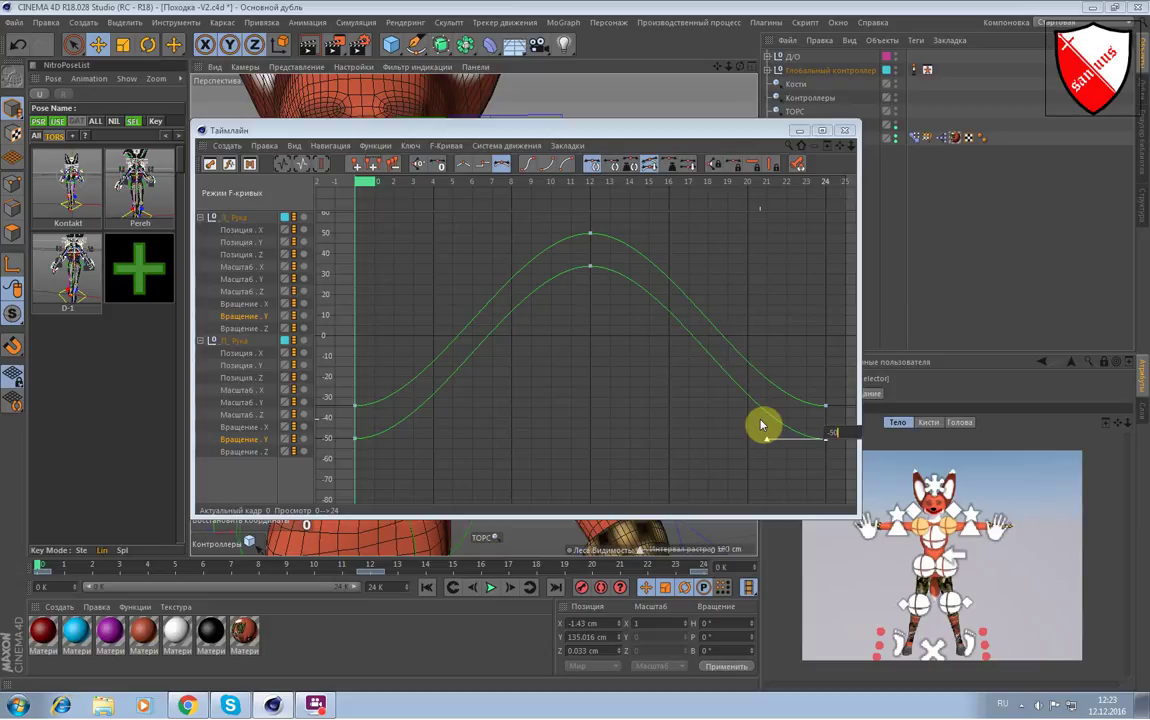
key(Return)
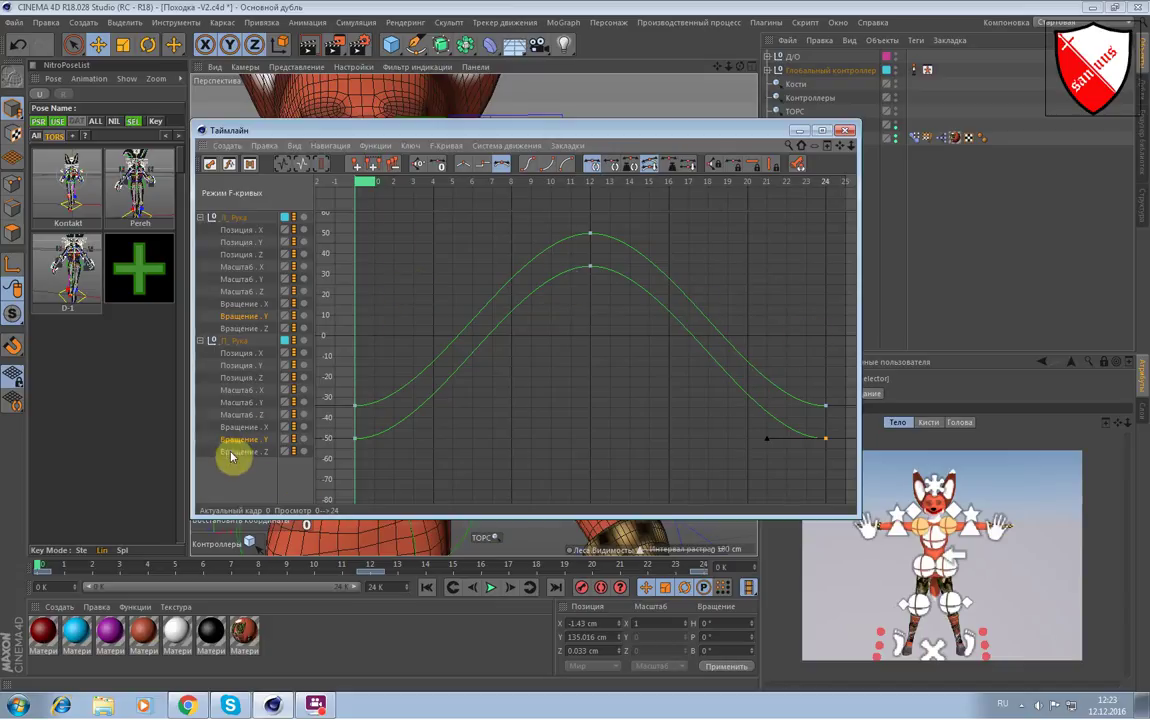
click(246, 329)
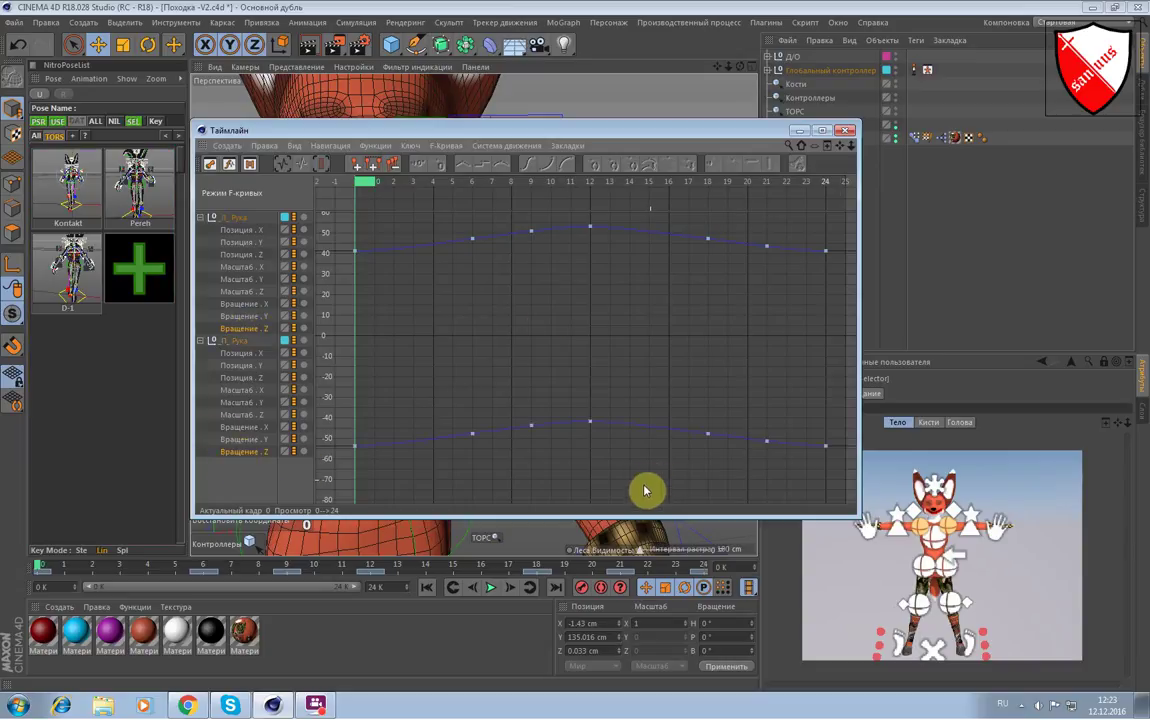
drag(445, 219, 557, 450)
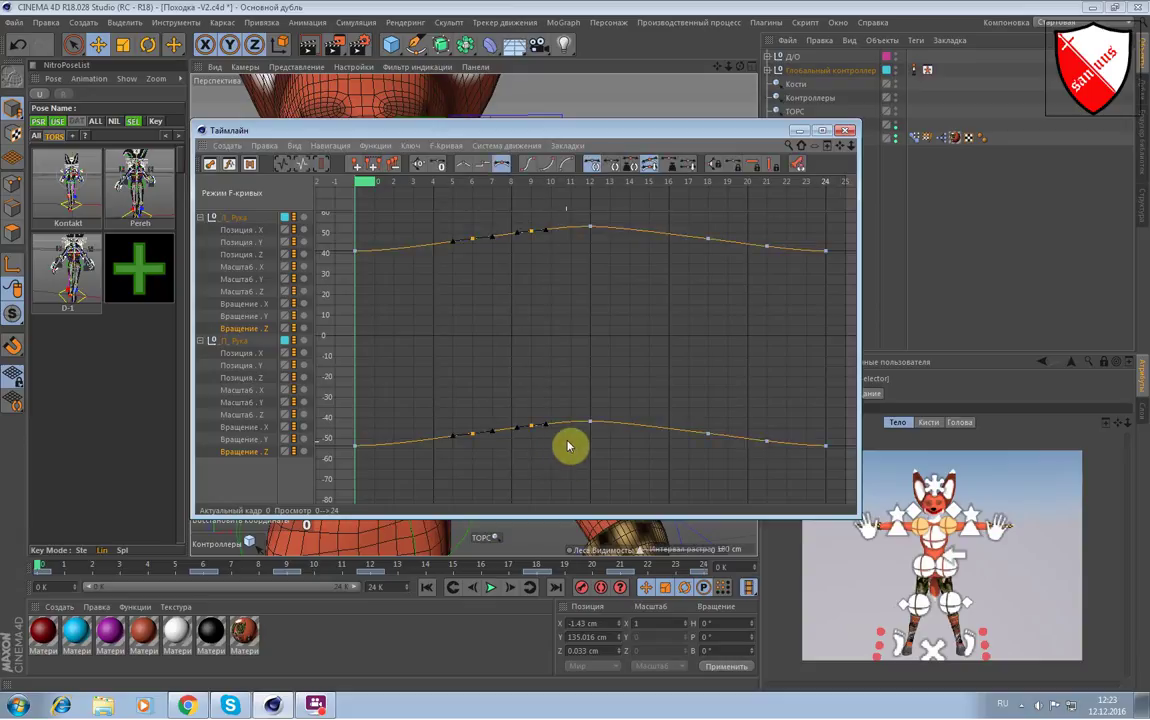
click(568, 440)
drag(680, 222, 766, 457)
key(Delete)
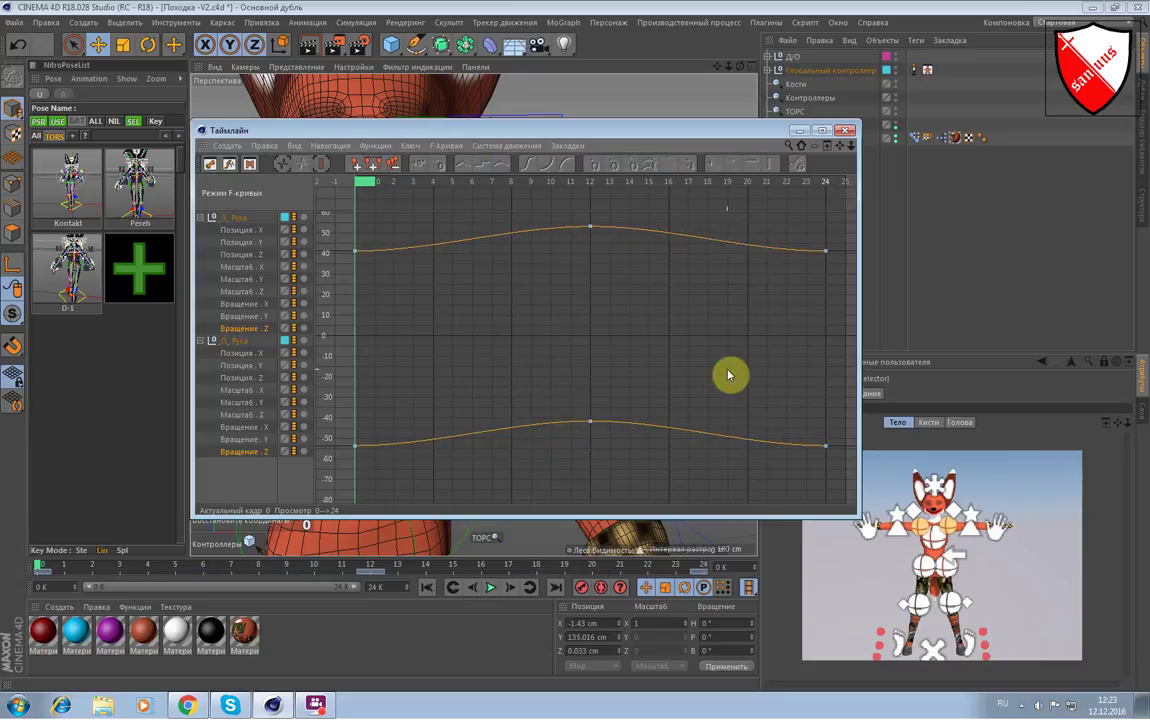
click(386, 280)
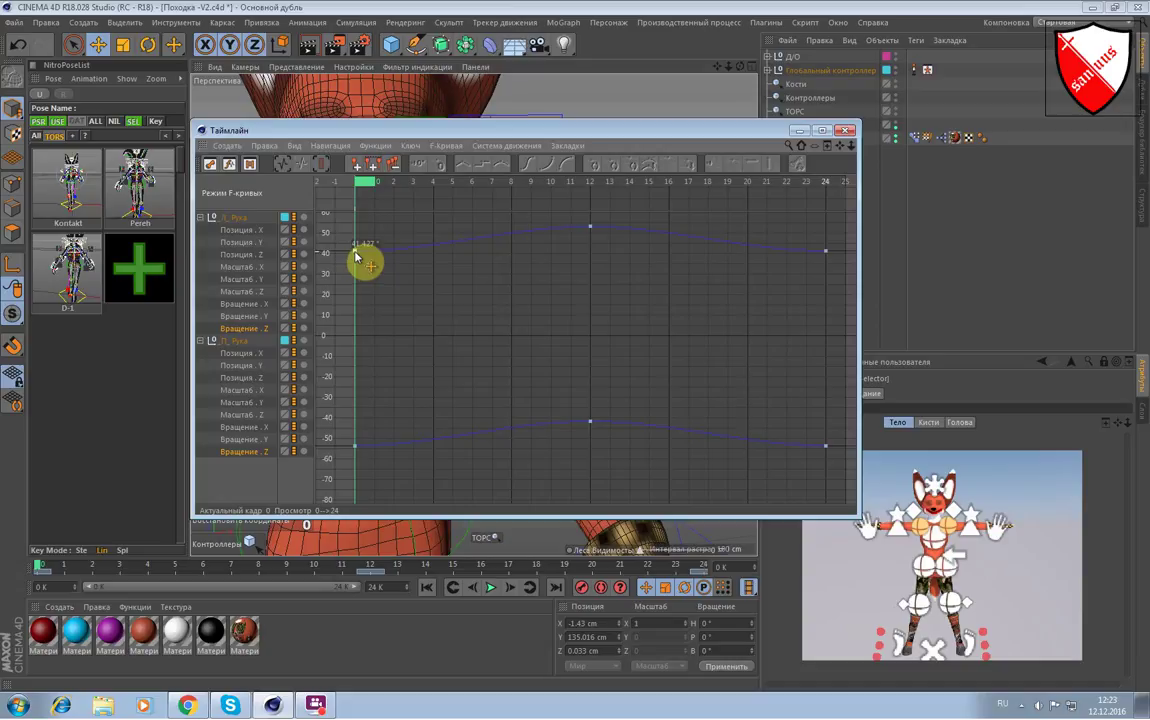
click(356, 252)
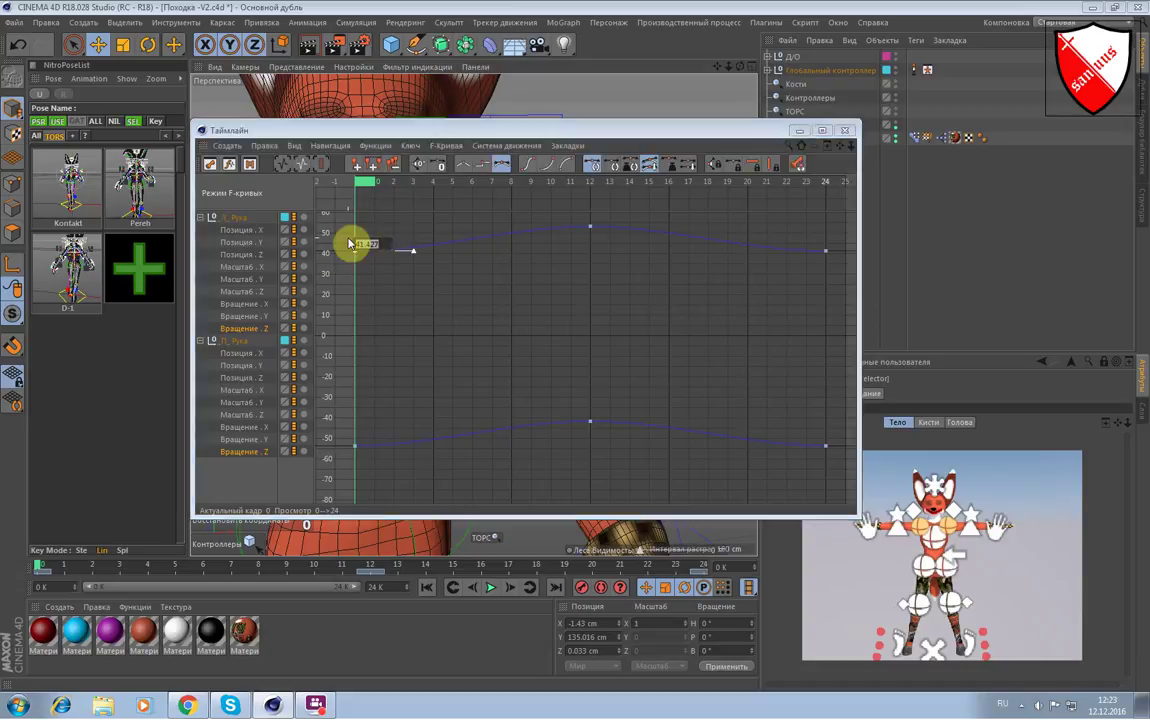
click(356, 446)
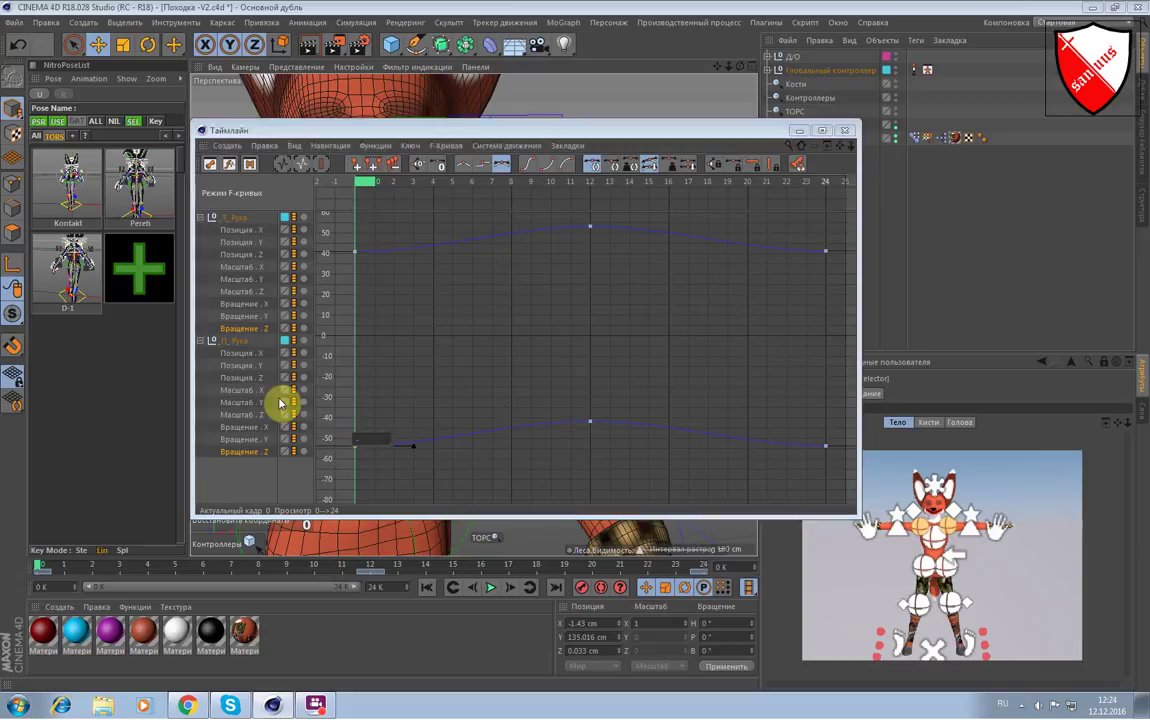
click(590, 228)
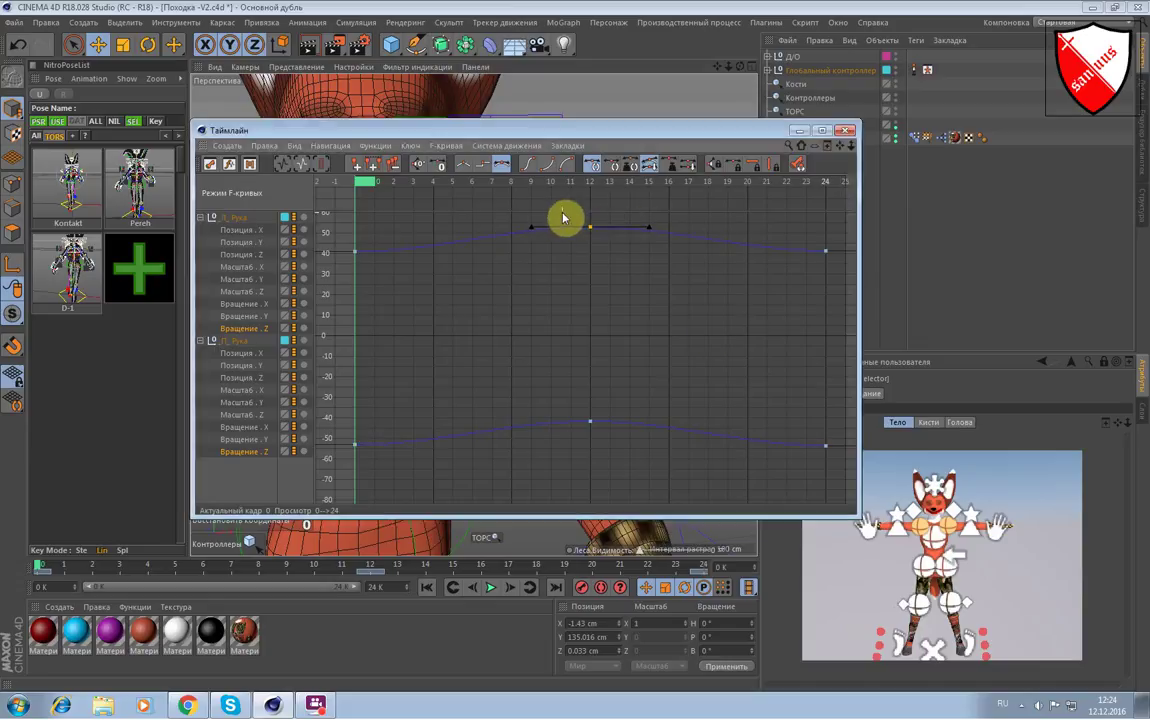
click(591, 426)
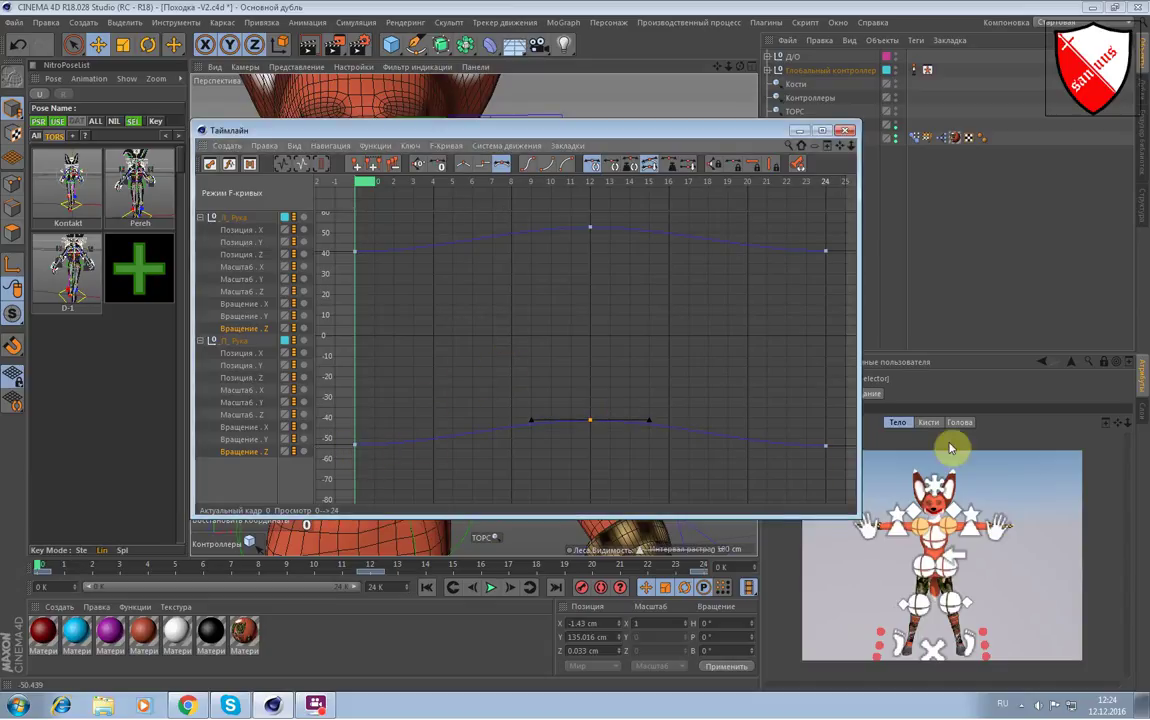
click(826, 445)
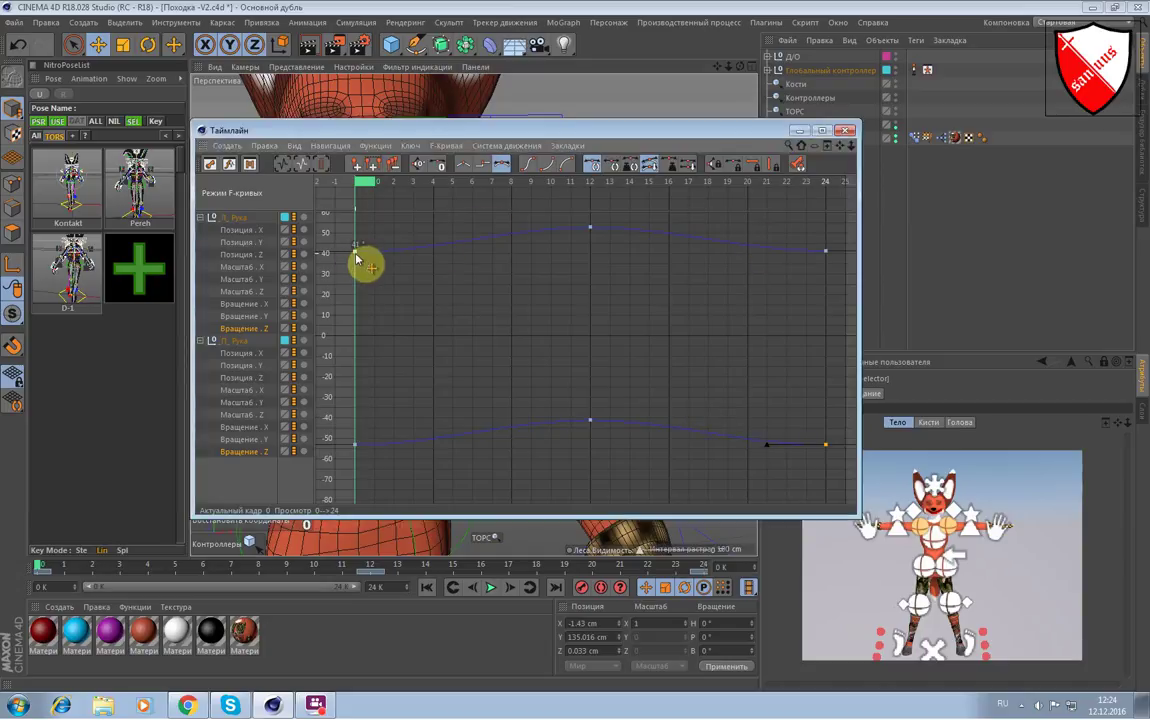
click(826, 251)
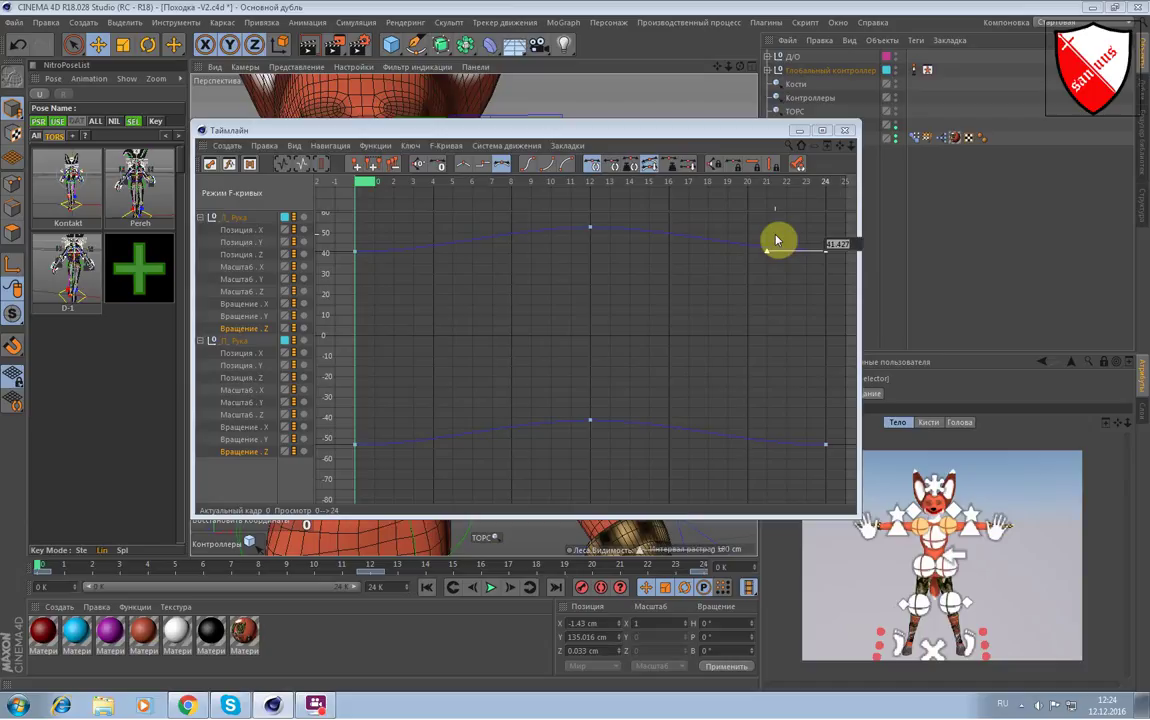
click(698, 308)
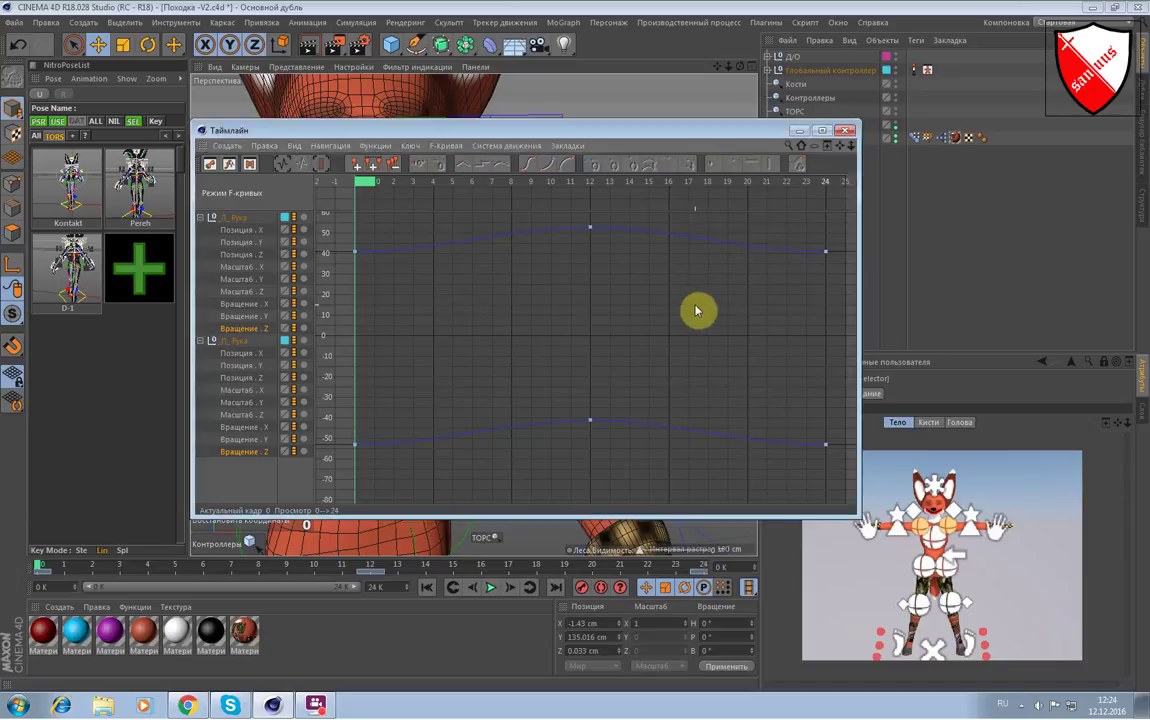
Minimize the Timeline, select both elbow controllers and show their F-curves (Показать F-кривые).
click(804, 131)
scroll(580, 264, down, 5)
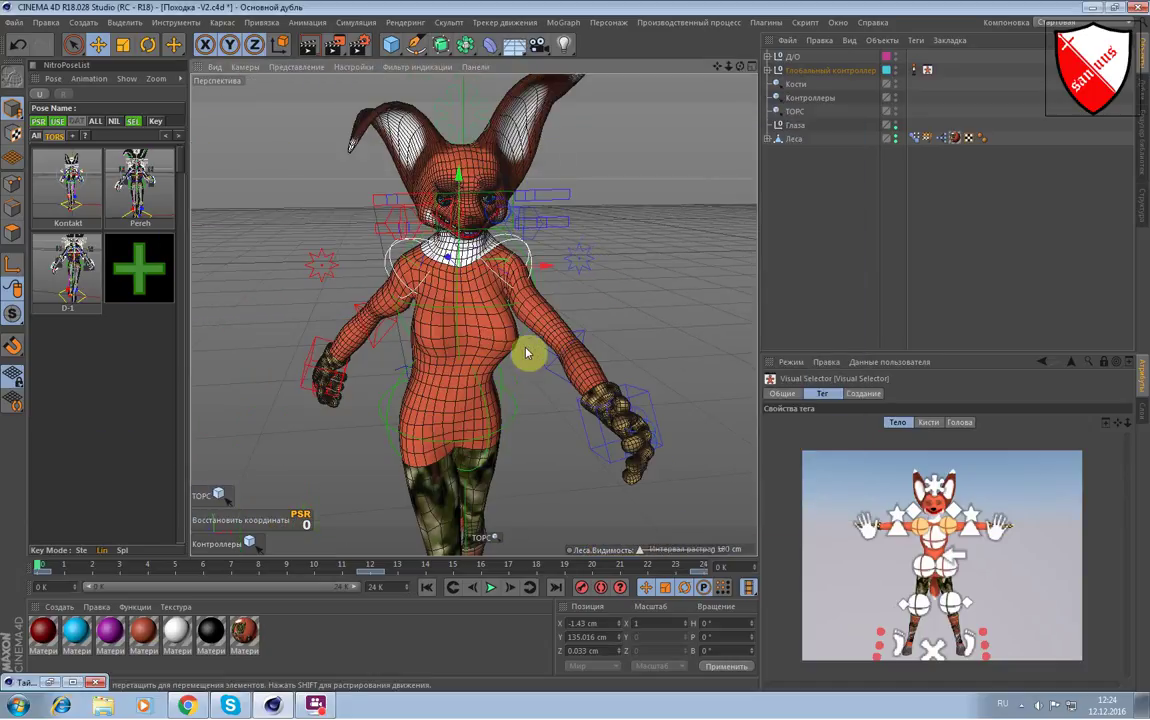
scroll(527, 352, up, 2)
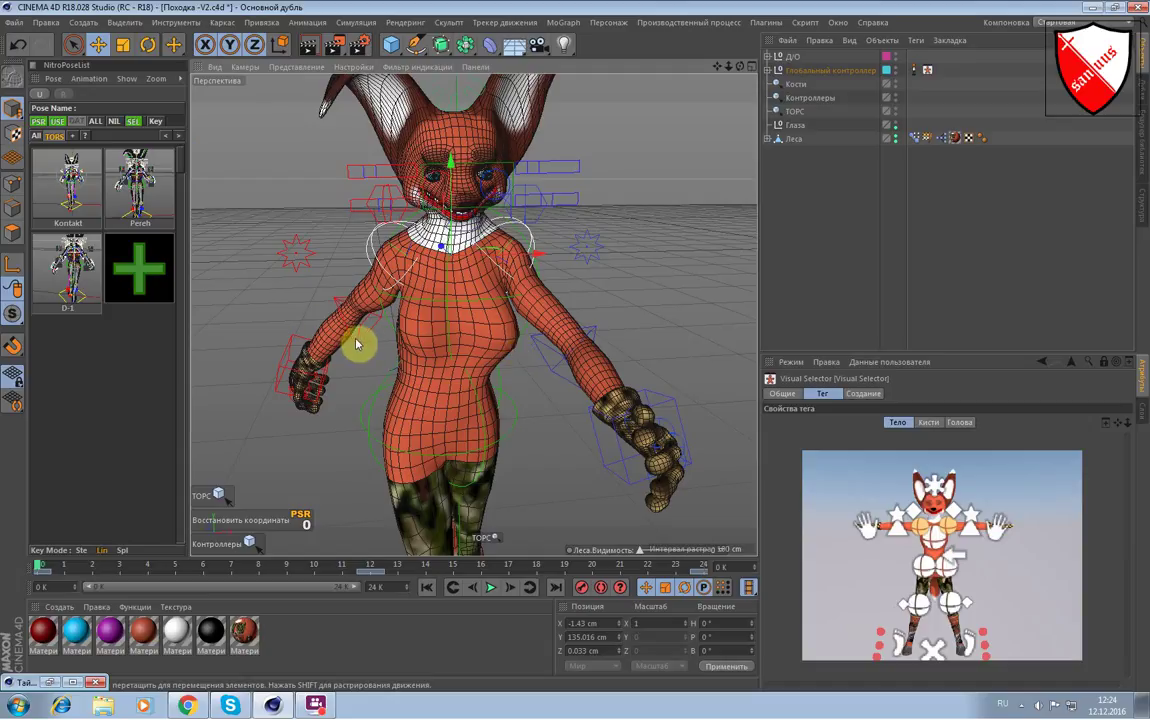
click(352, 344)
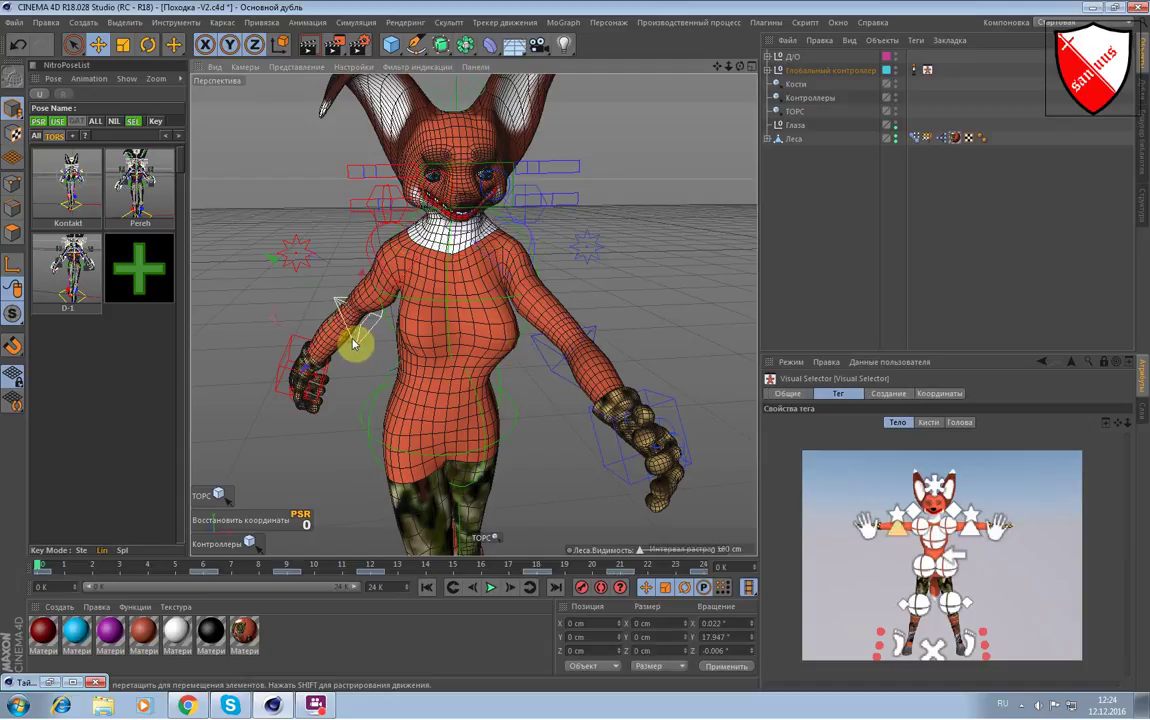
click(556, 372)
right_click(556, 372)
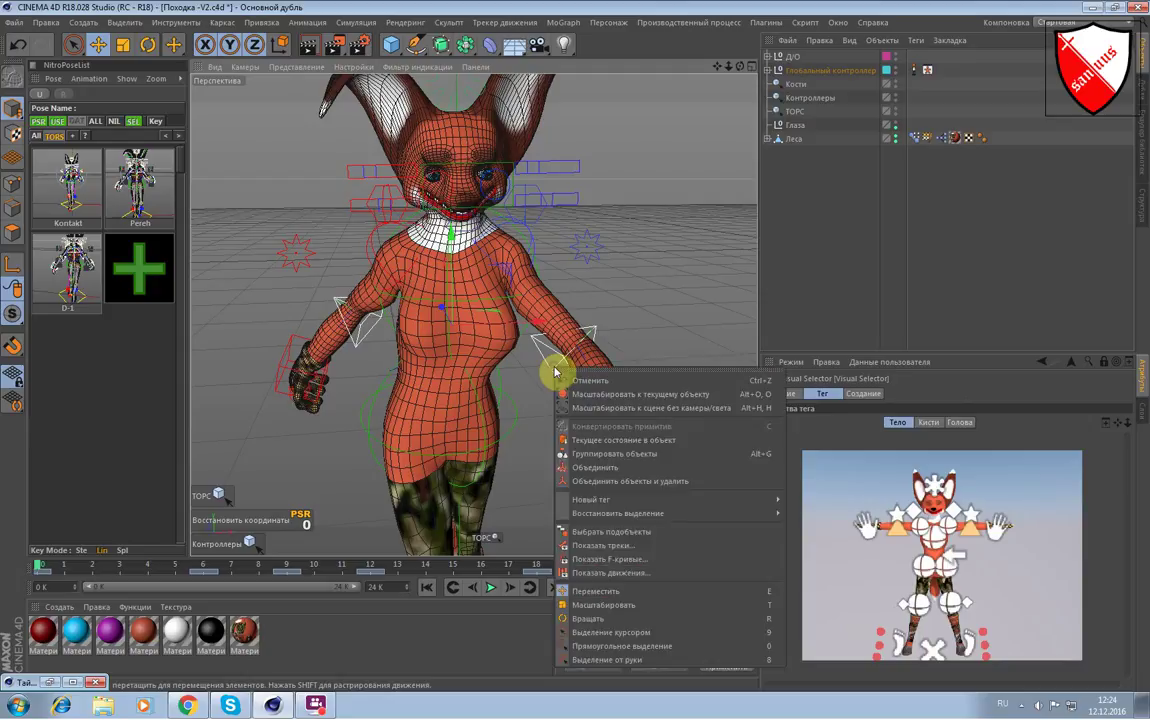
click(622, 558)
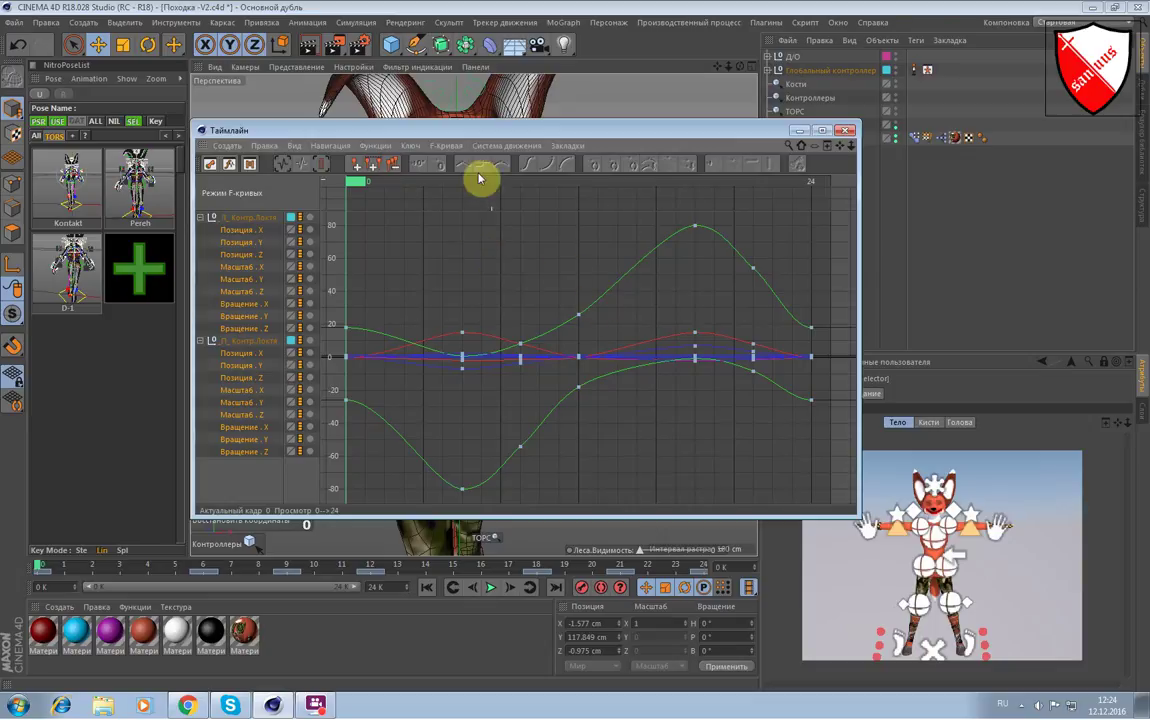
Show all the elbow controllers' animated curves, then step through the Позиция X, Y and Z tracks.
click(445, 146)
click(455, 290)
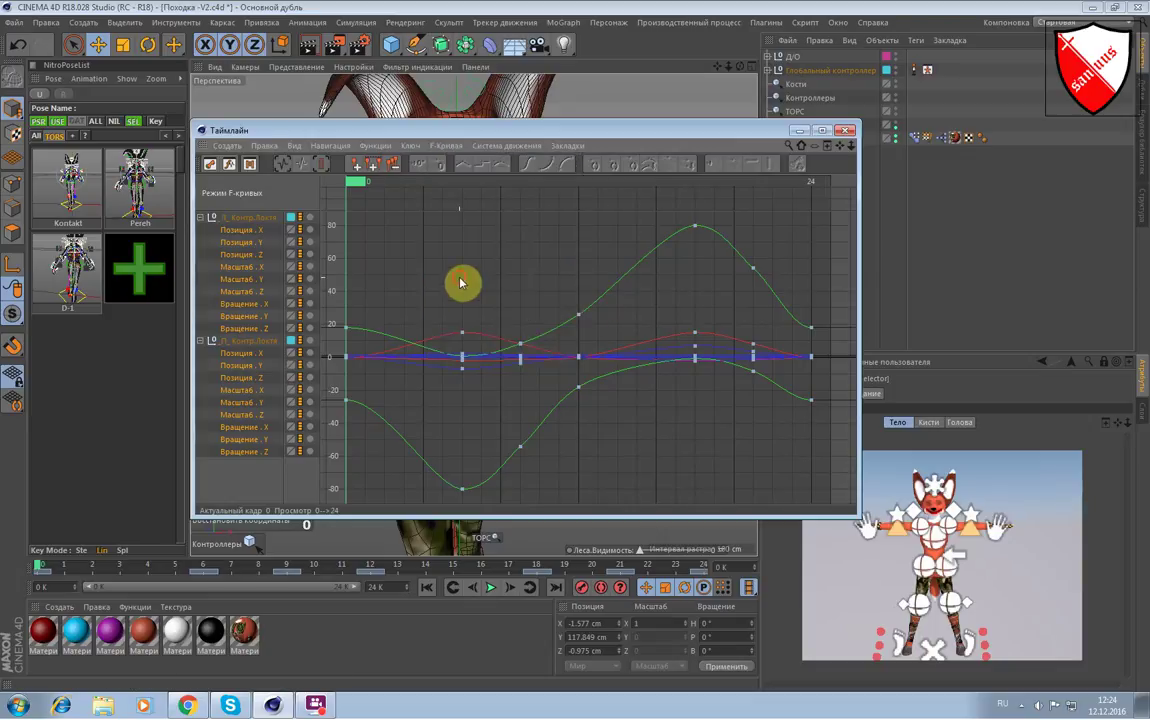
click(255, 233)
click(249, 243)
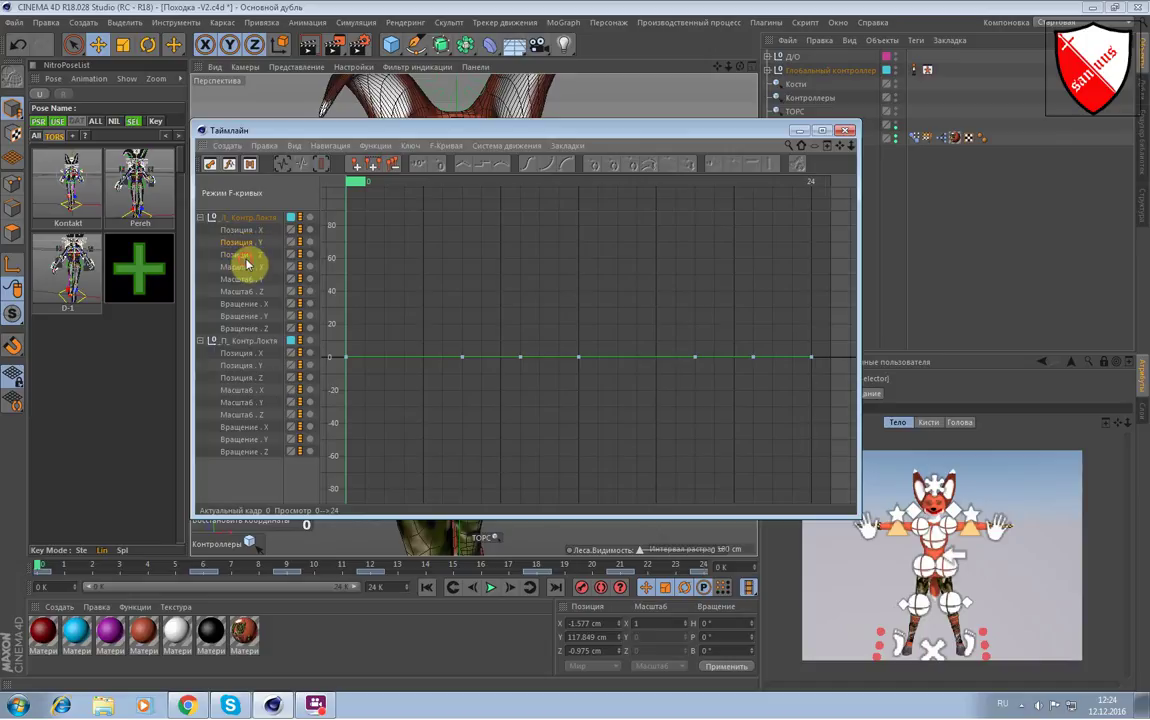
click(246, 257)
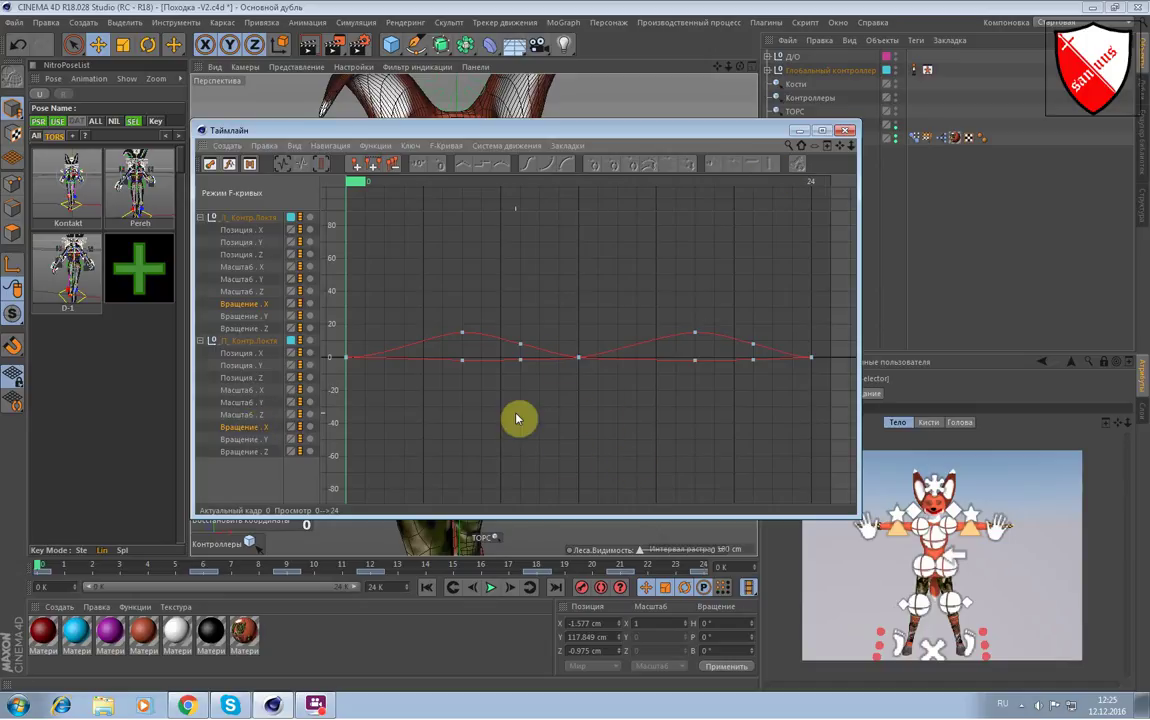
Zoom into the elbow X-rotation graph and delete the small dip keys, including those near frames 16–20.
ctrl+scroll(517, 414, up, 2)
ctrl+scroll(517, 414, up, 1)
ctrl+scroll(517, 414, up, 2)
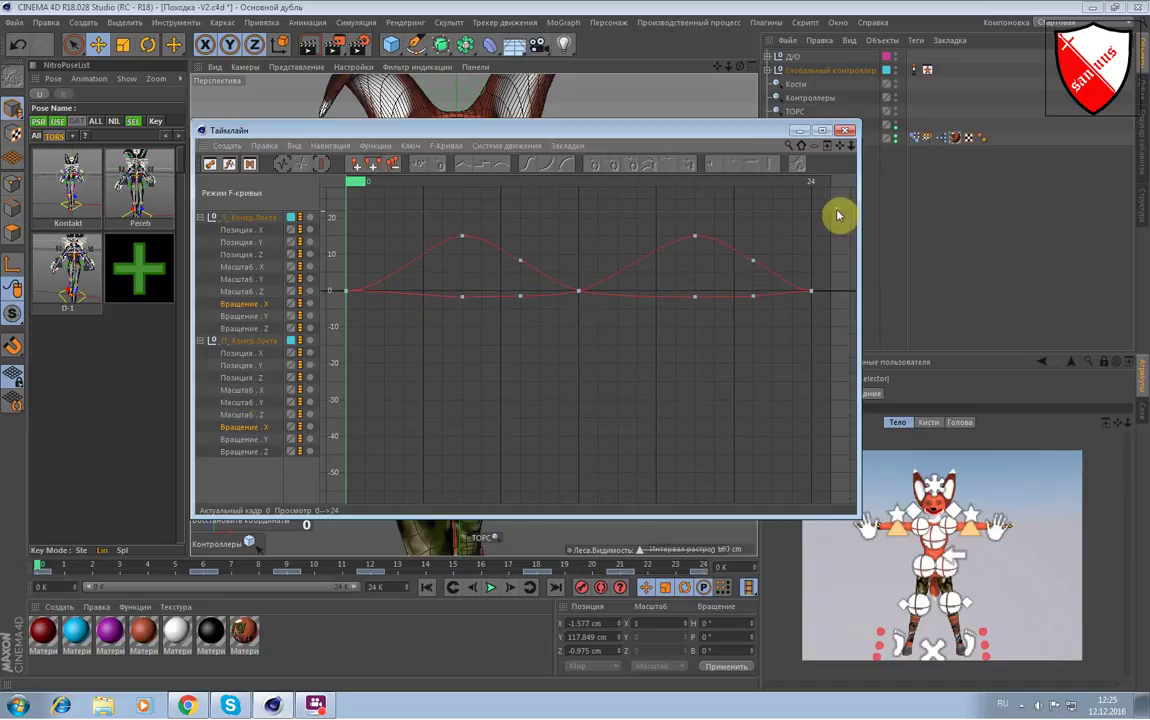
ctrl+scroll(524, 373, up, 1)
ctrl+scroll(530, 372, up, 1)
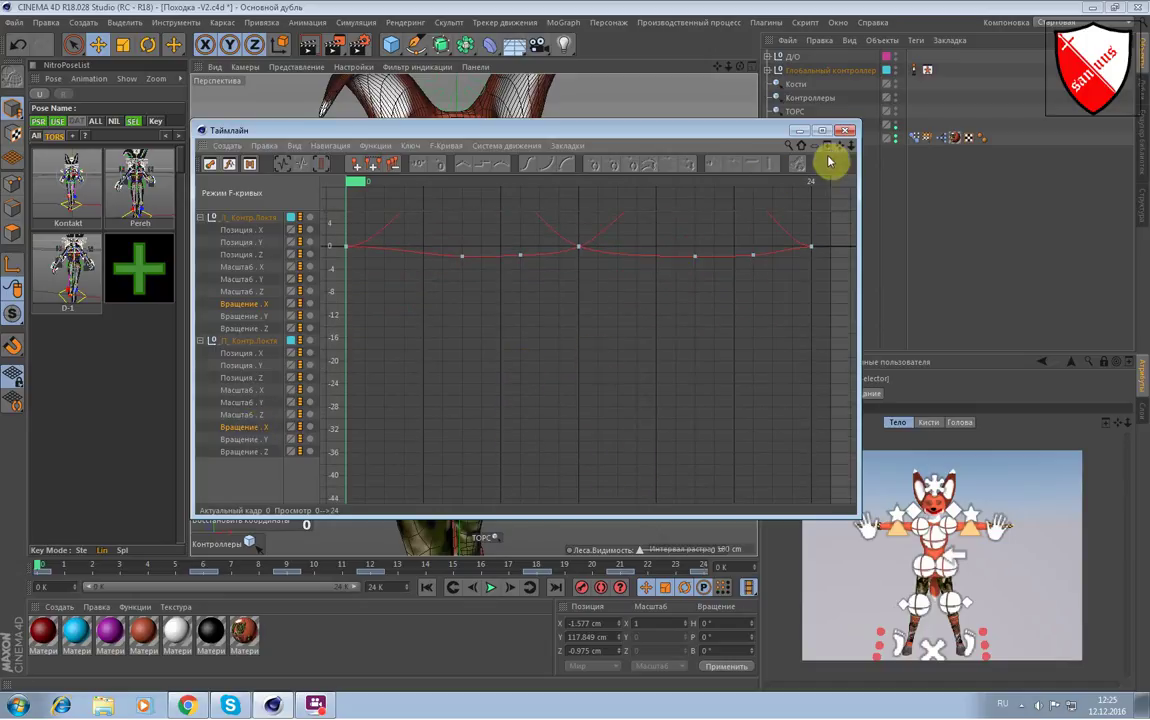
drag(838, 150, 847, 234)
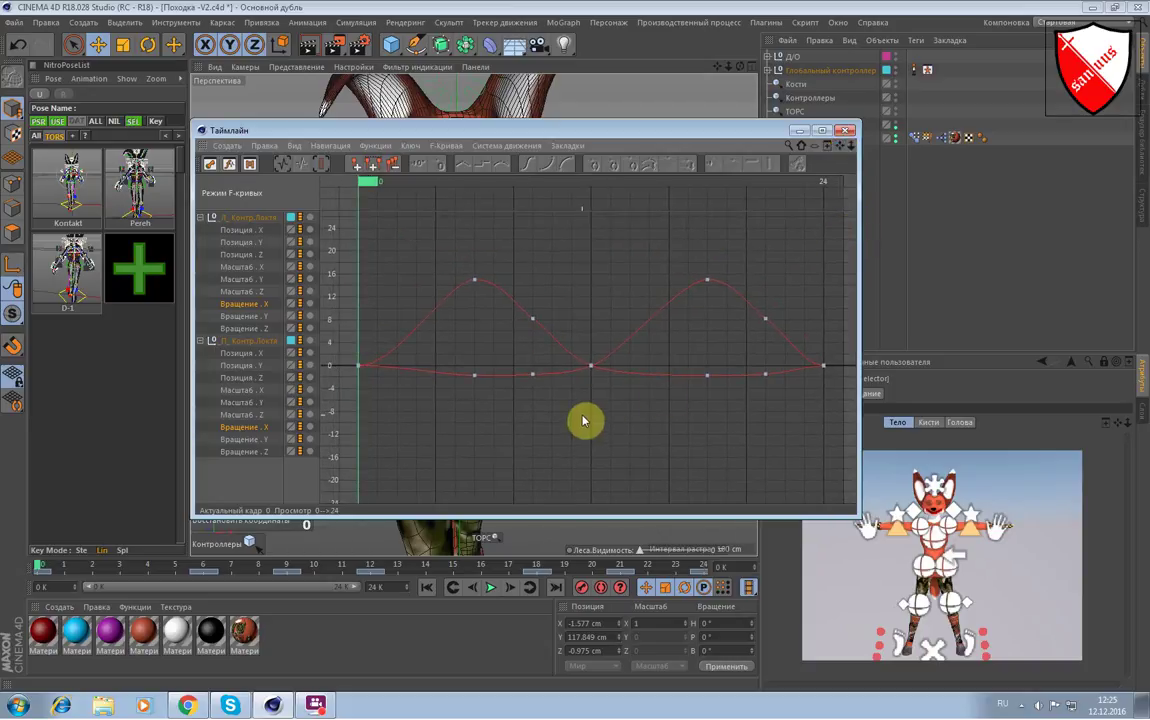
scroll(562, 434, up, 2)
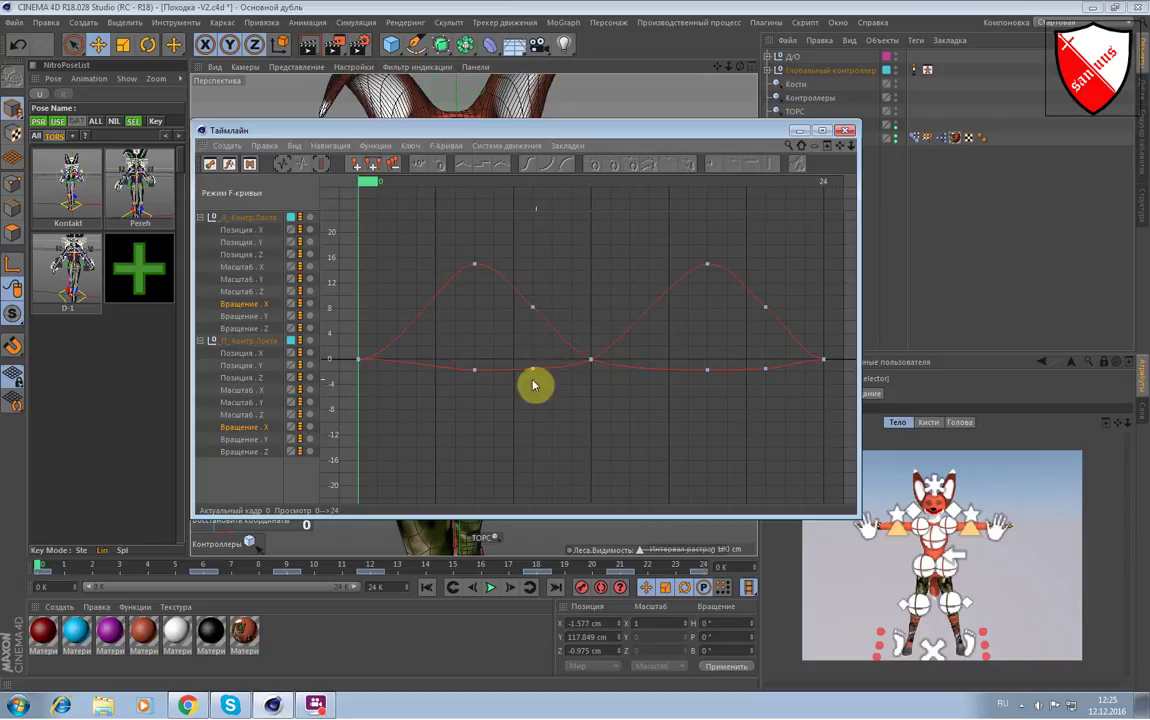
drag(457, 352, 545, 386)
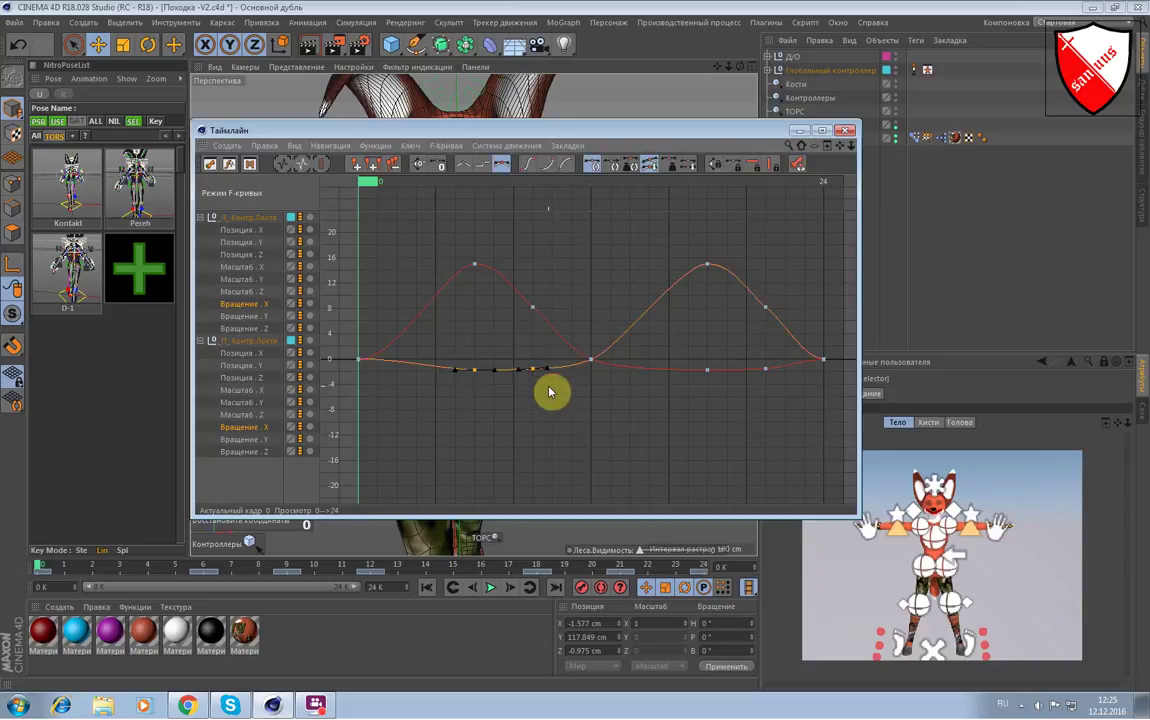
key(Delete)
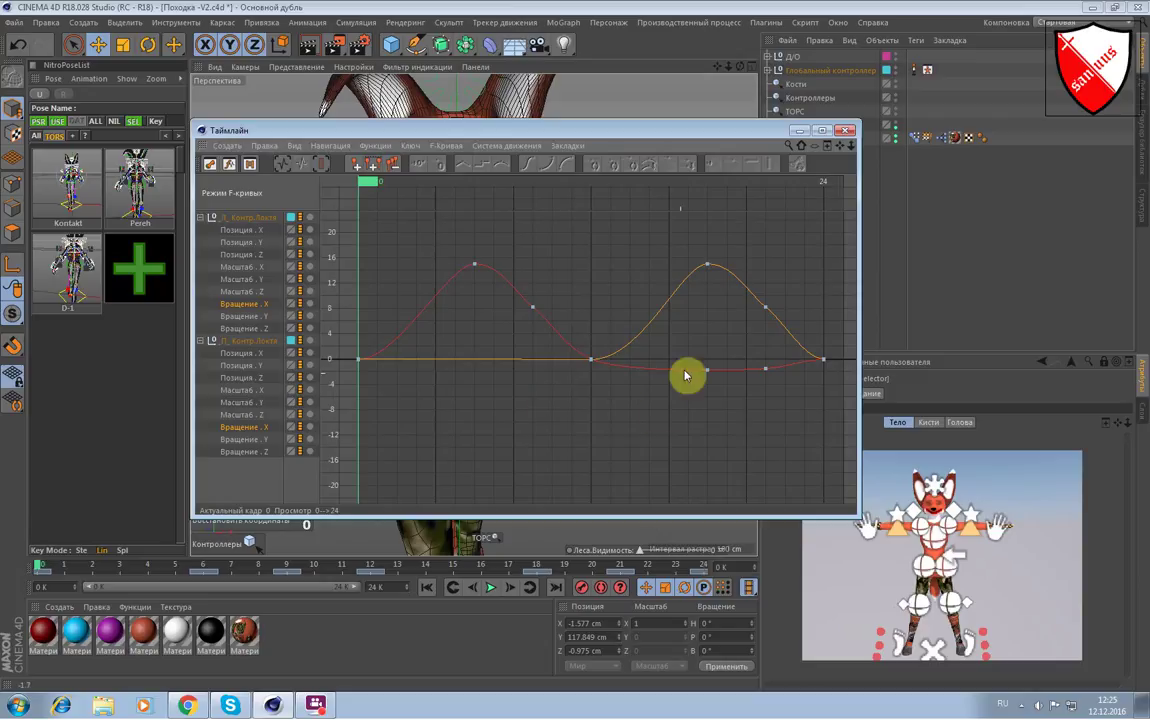
drag(684, 353, 770, 392)
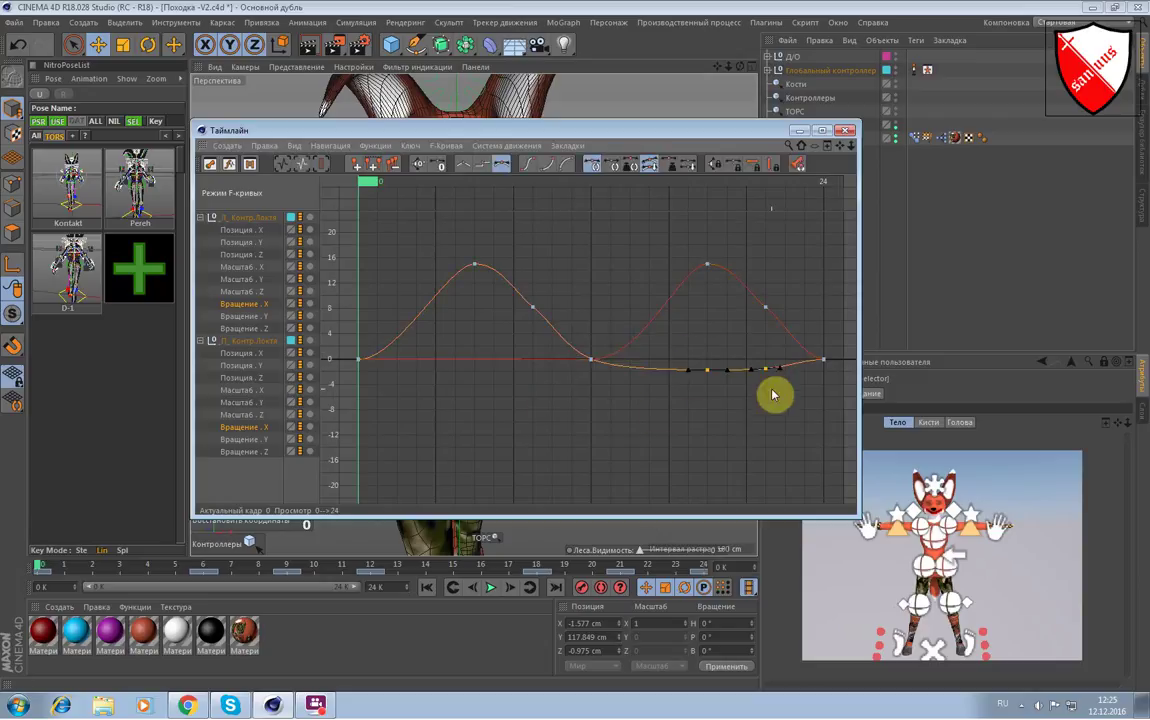
key(Delete)
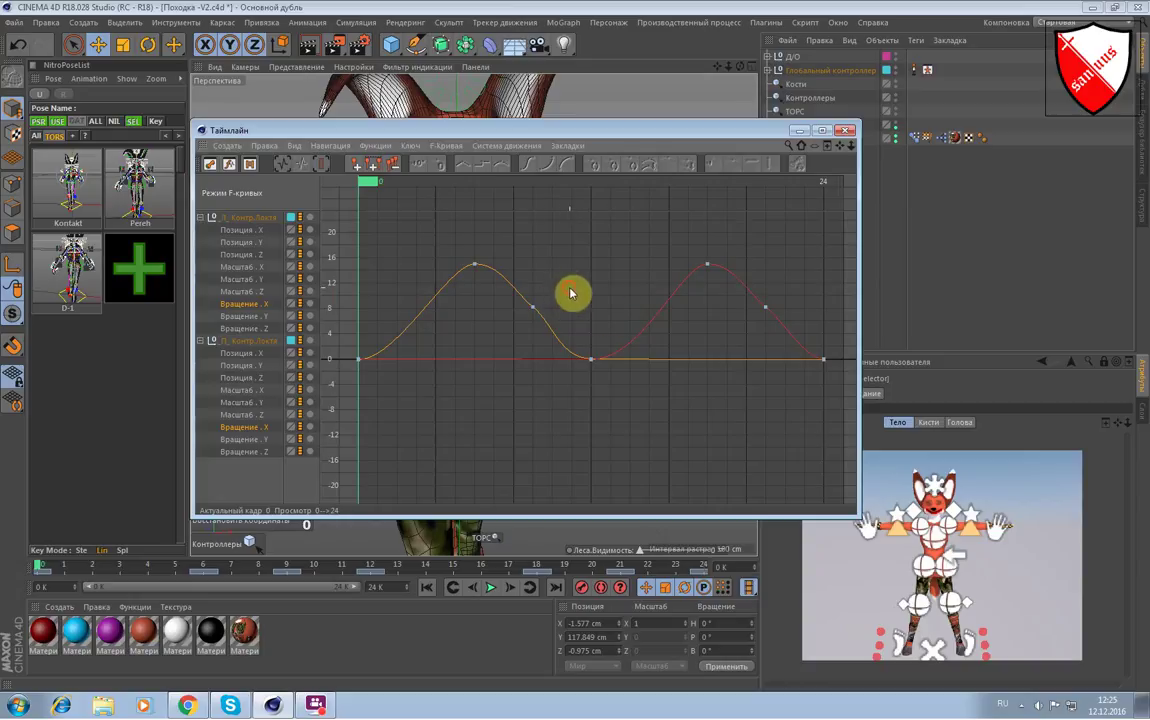
Delete the mid-slope key on the left elbow's and the right elbow's X-rotation curves.
drag(571, 292, 522, 313)
key(Delete)
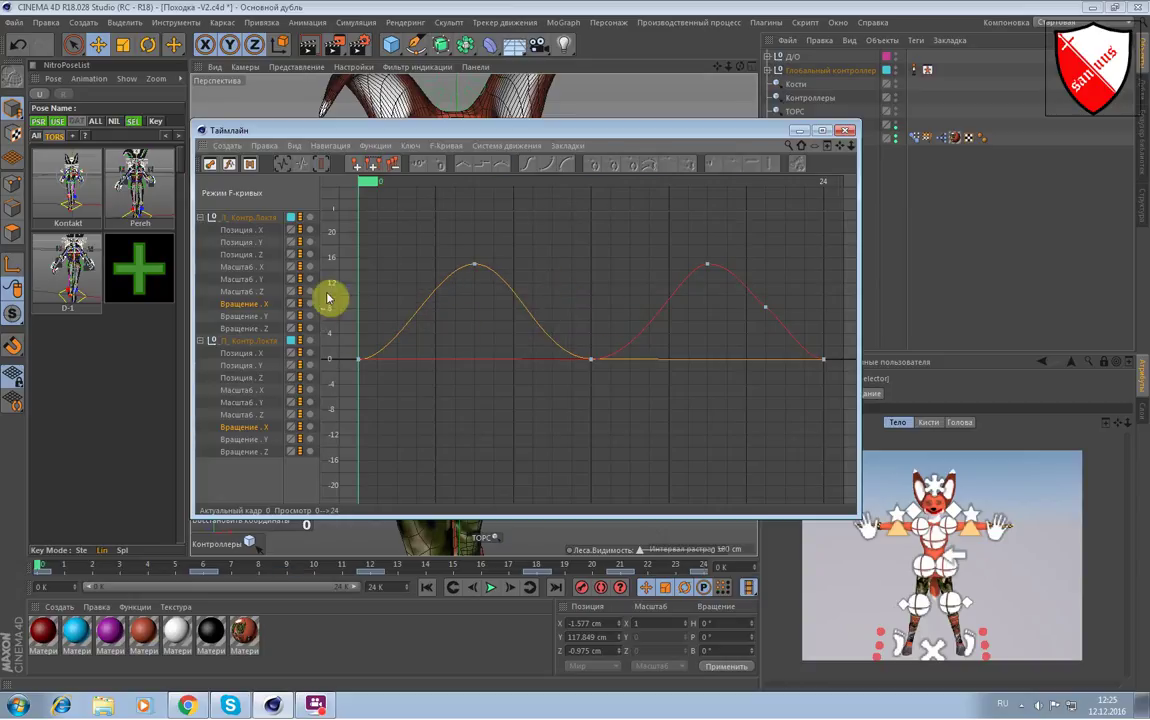
click(243, 307)
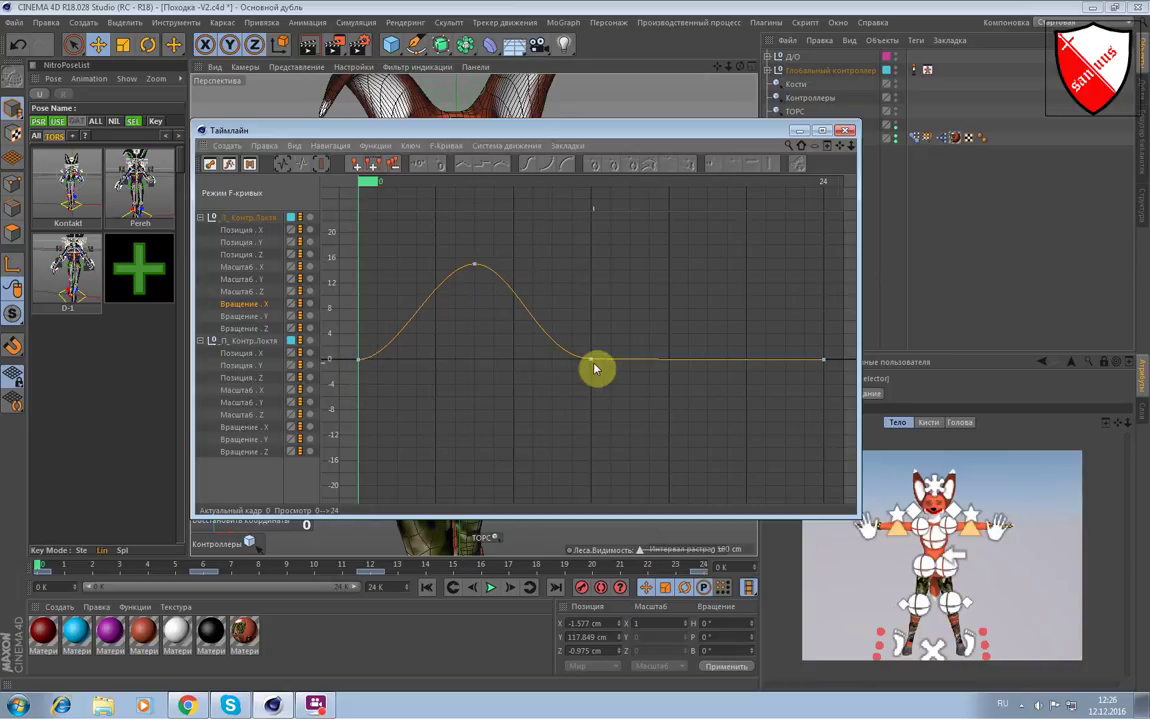
click(249, 430)
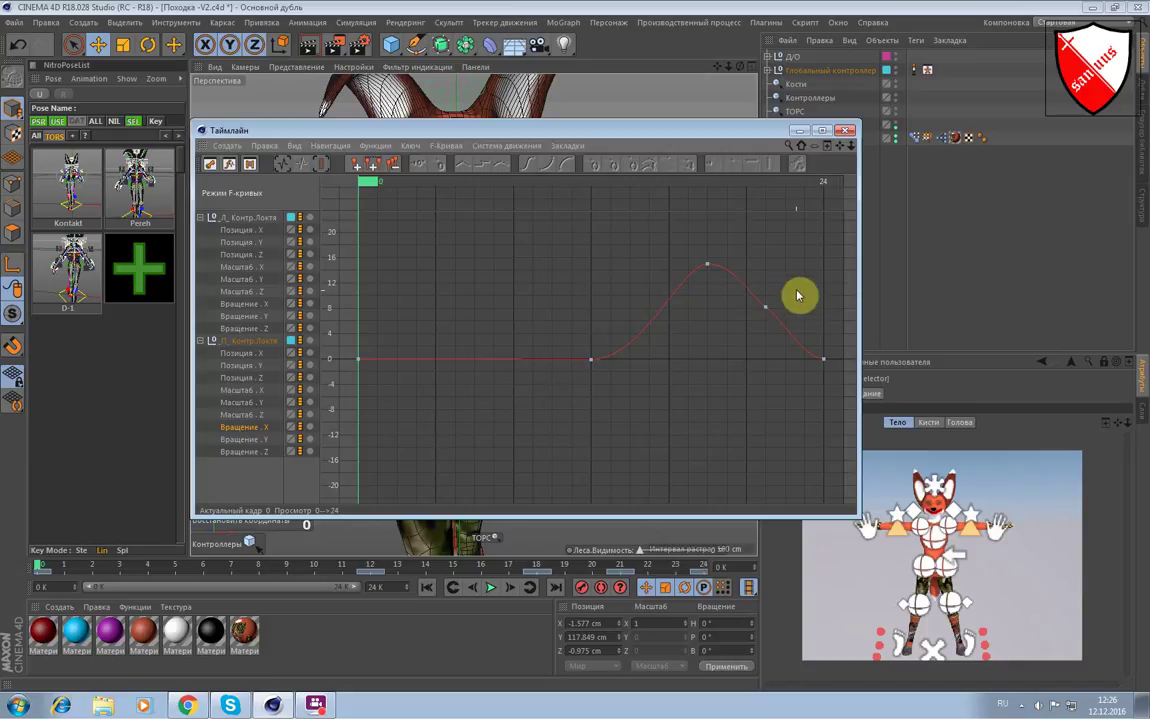
drag(798, 295, 744, 314)
key(Delete)
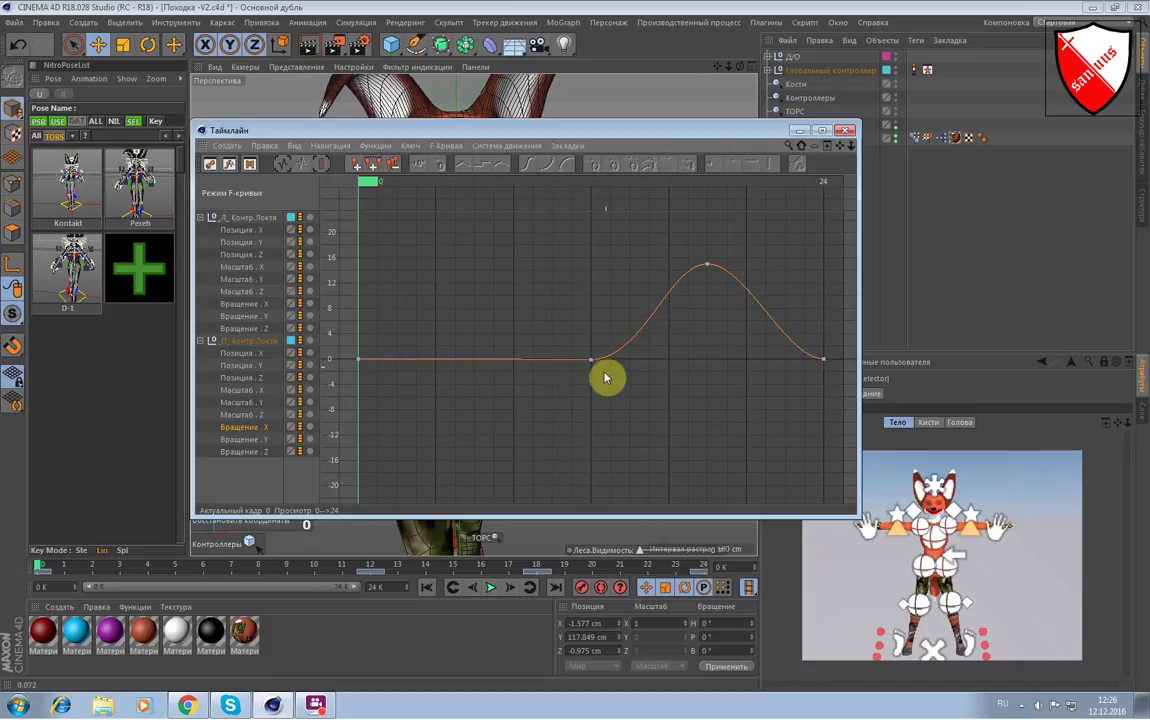
Inspect the left elbow's X-rotation keys at frames 0, 12 and 24.
click(264, 307)
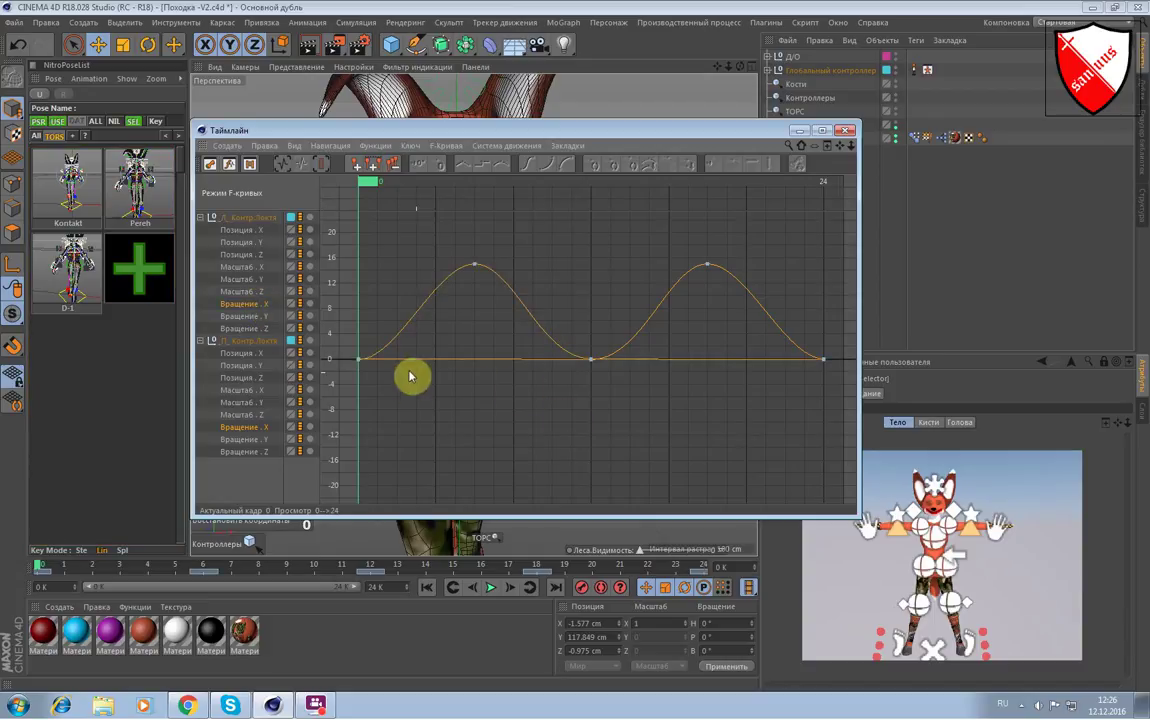
click(392, 390)
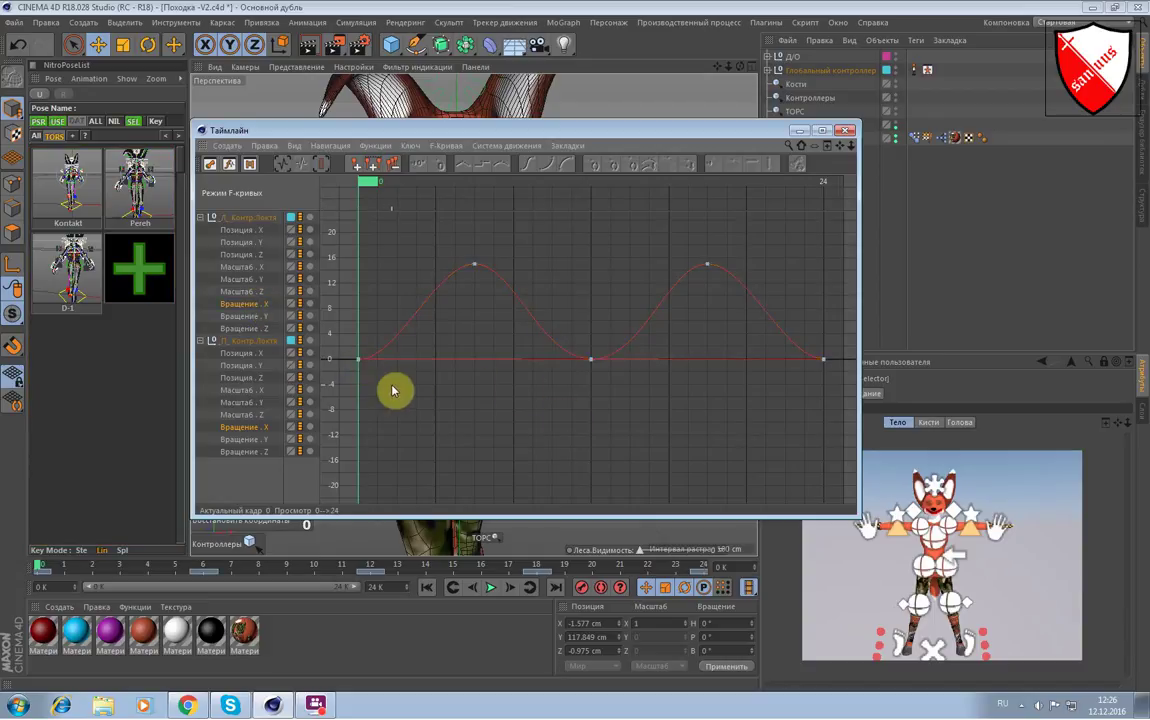
click(245, 305)
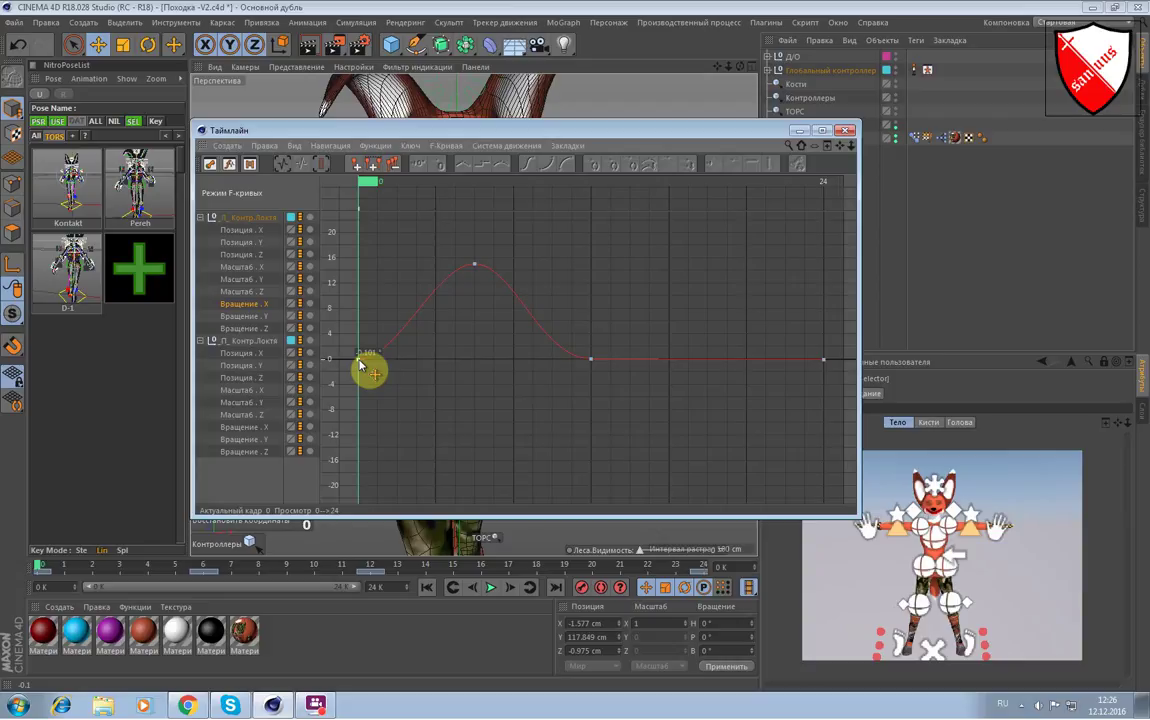
click(360, 361)
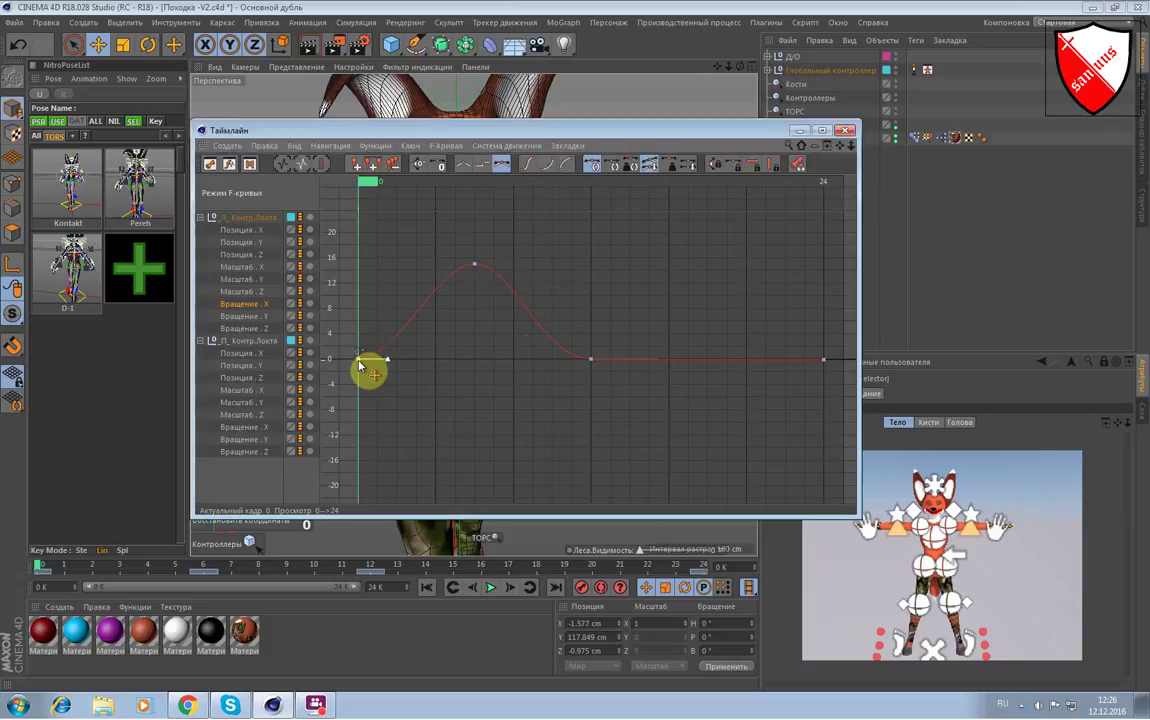
click(591, 357)
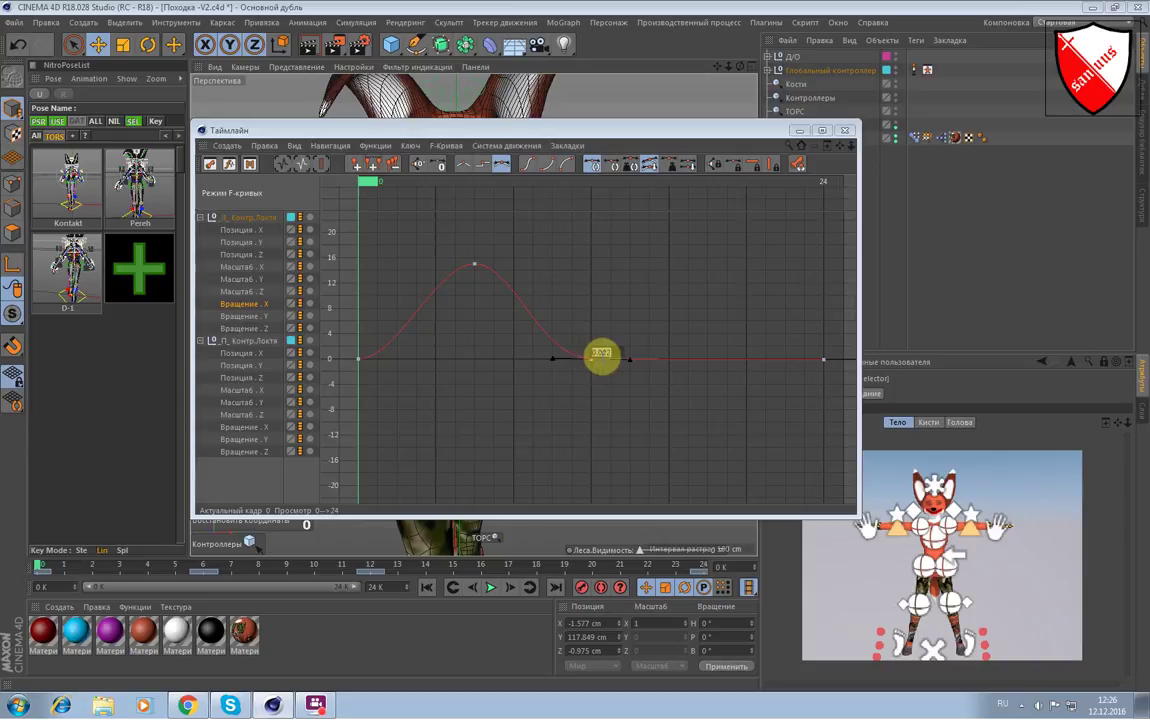
click(825, 362)
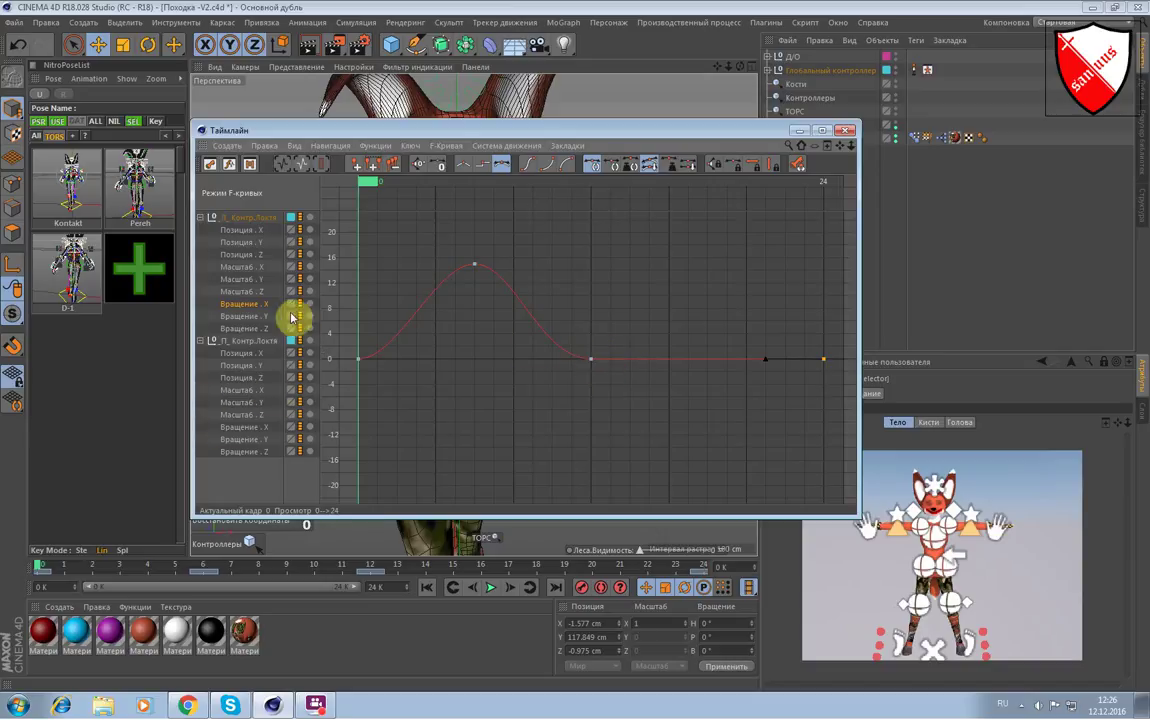
Give the right elbow's X-rotation key at frame 24 a flat tangent.
click(243, 428)
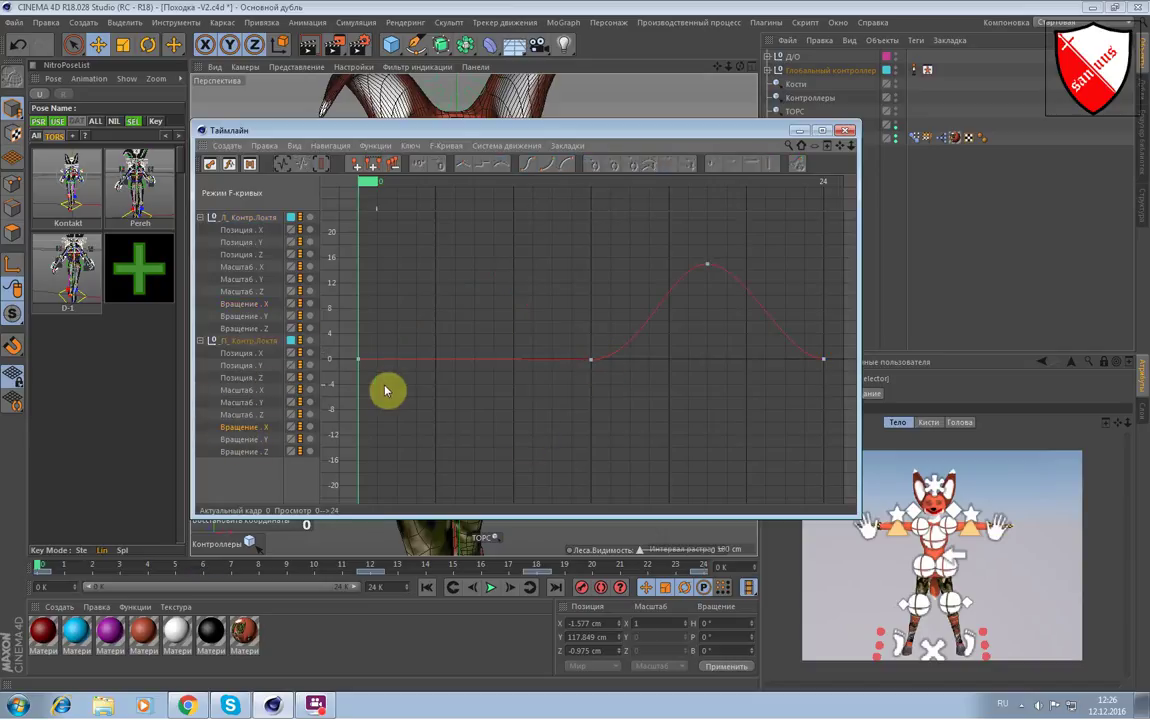
click(359, 360)
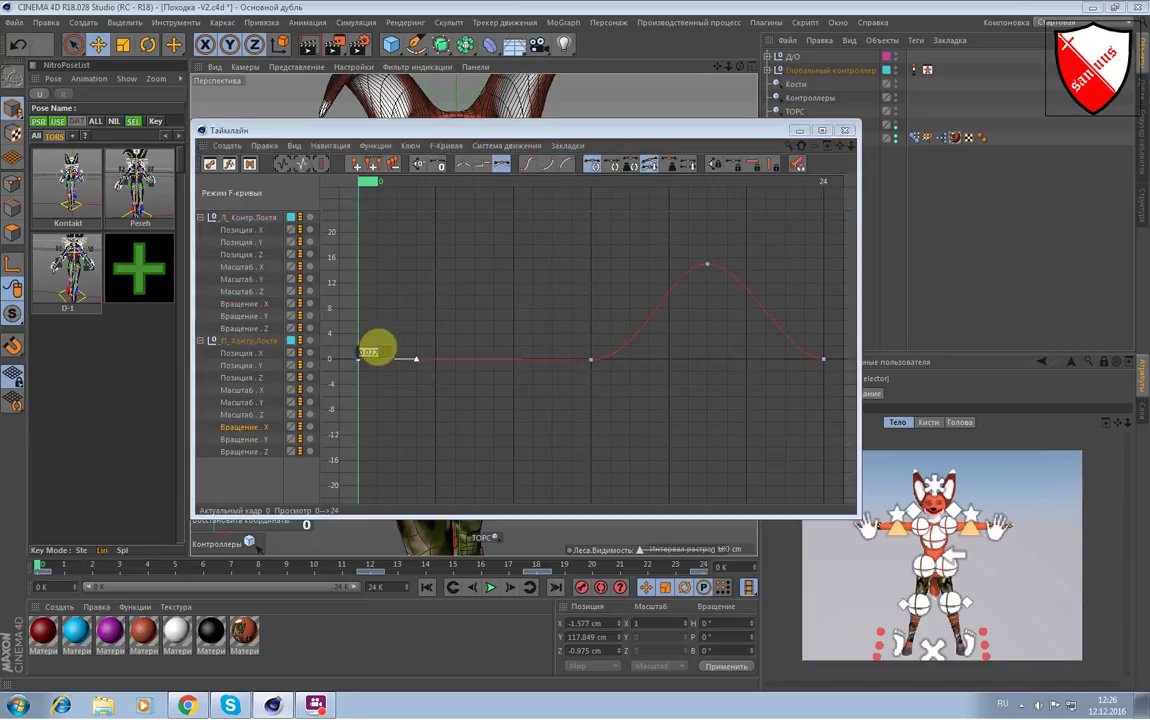
click(592, 360)
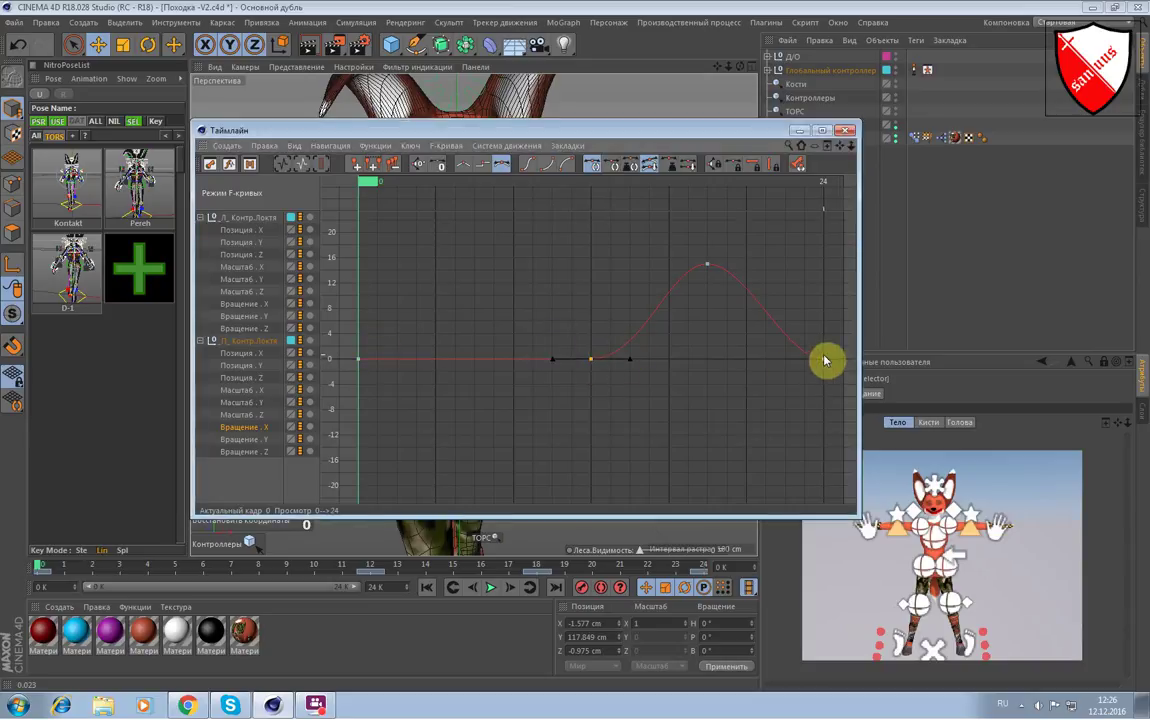
mouse_move(823, 359)
drag(825, 363, 810, 353)
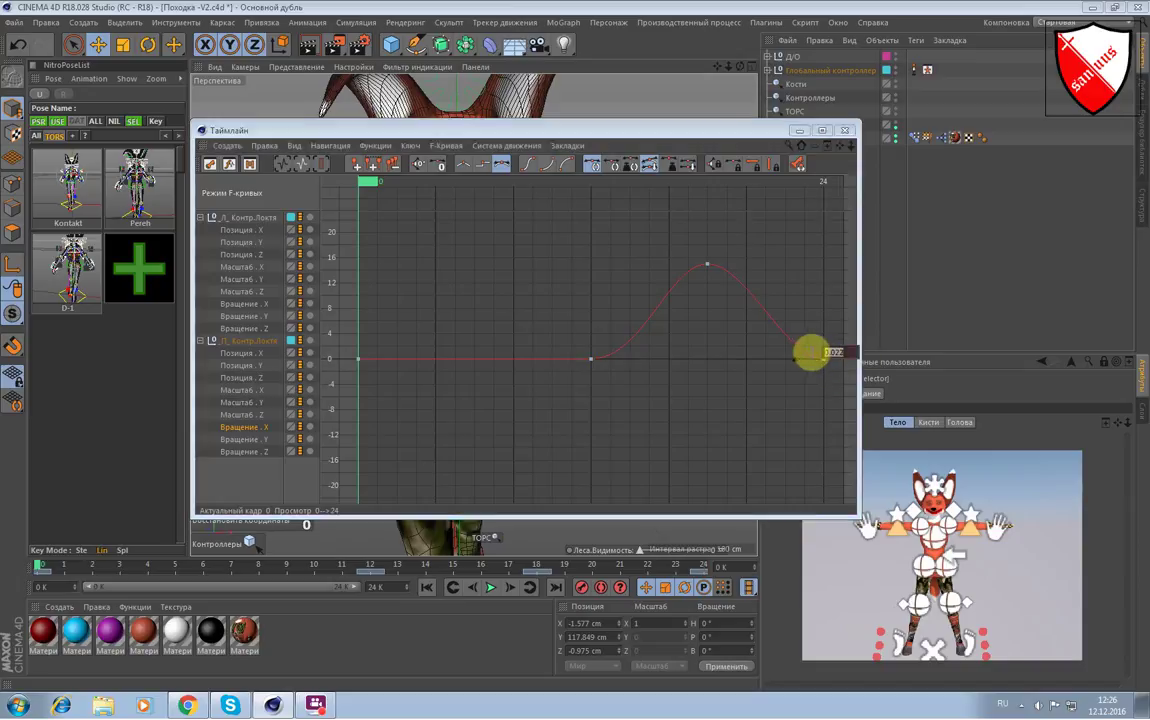
click(810, 357)
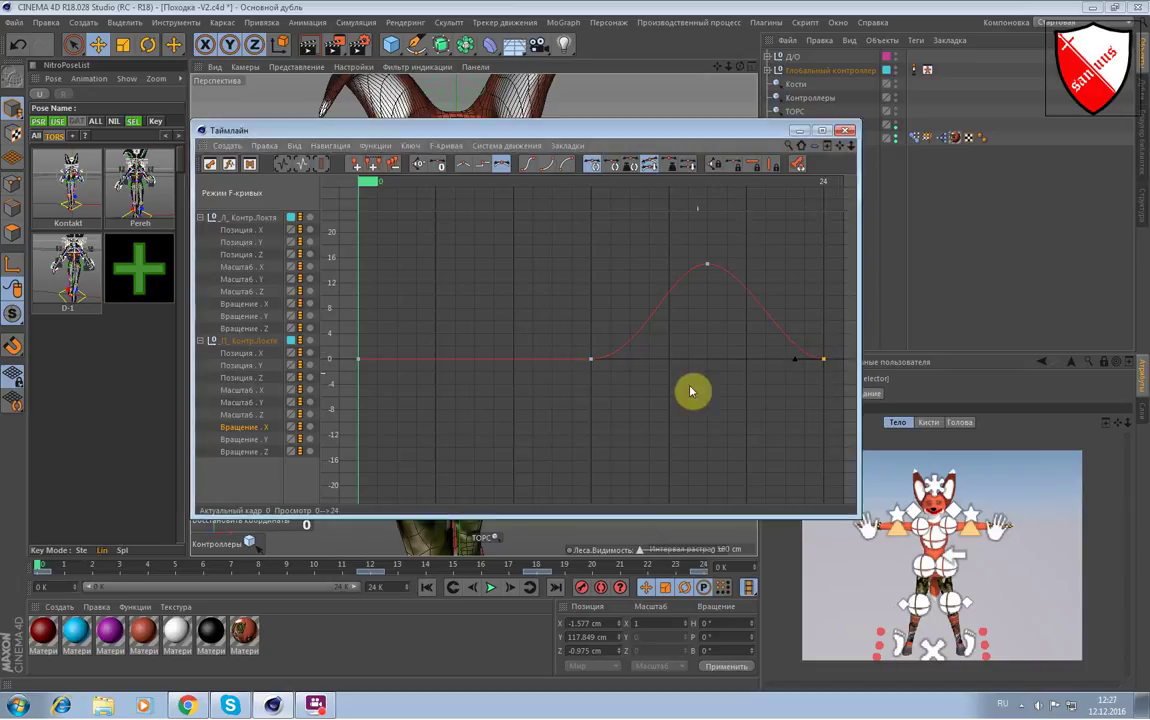
Show both elbows' Вращение.Y curves framed across all frames.
click(253, 440)
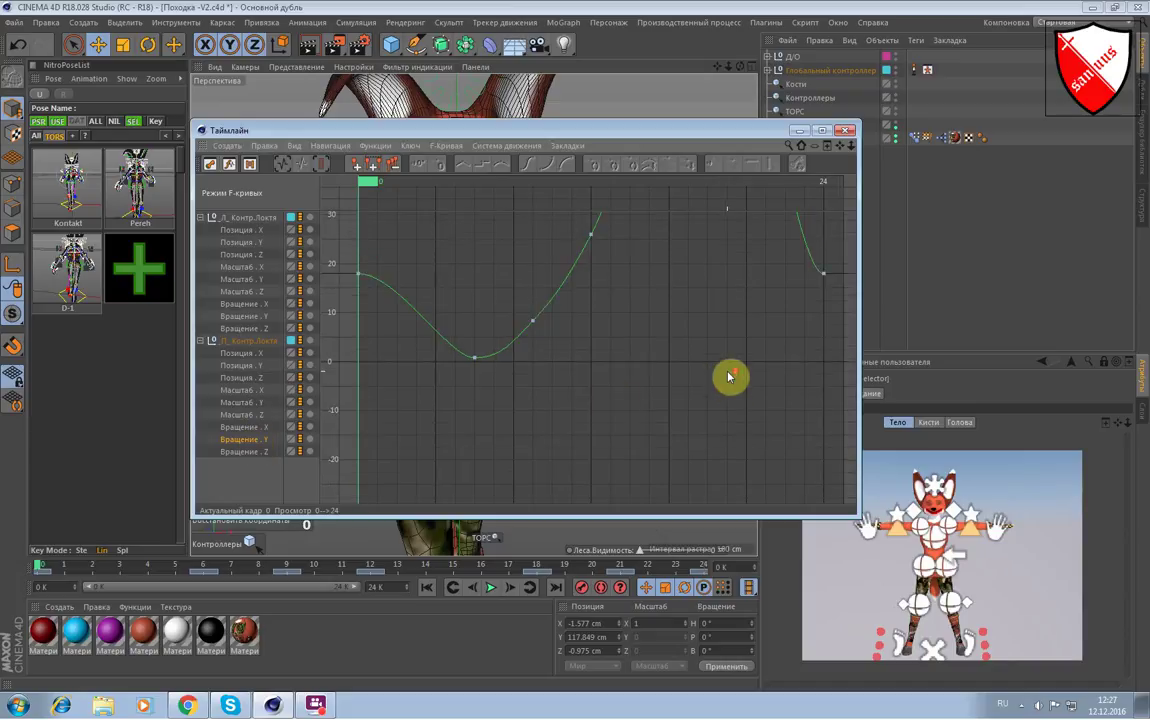
key(h)
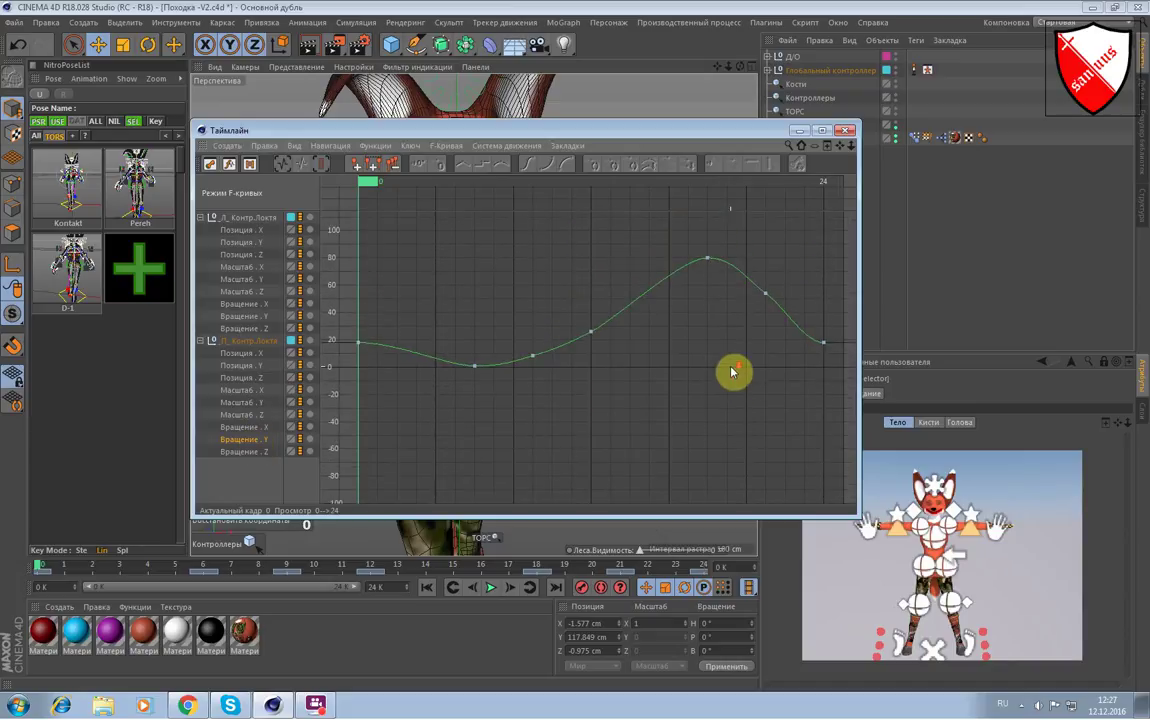
drag(842, 143, 855, 170)
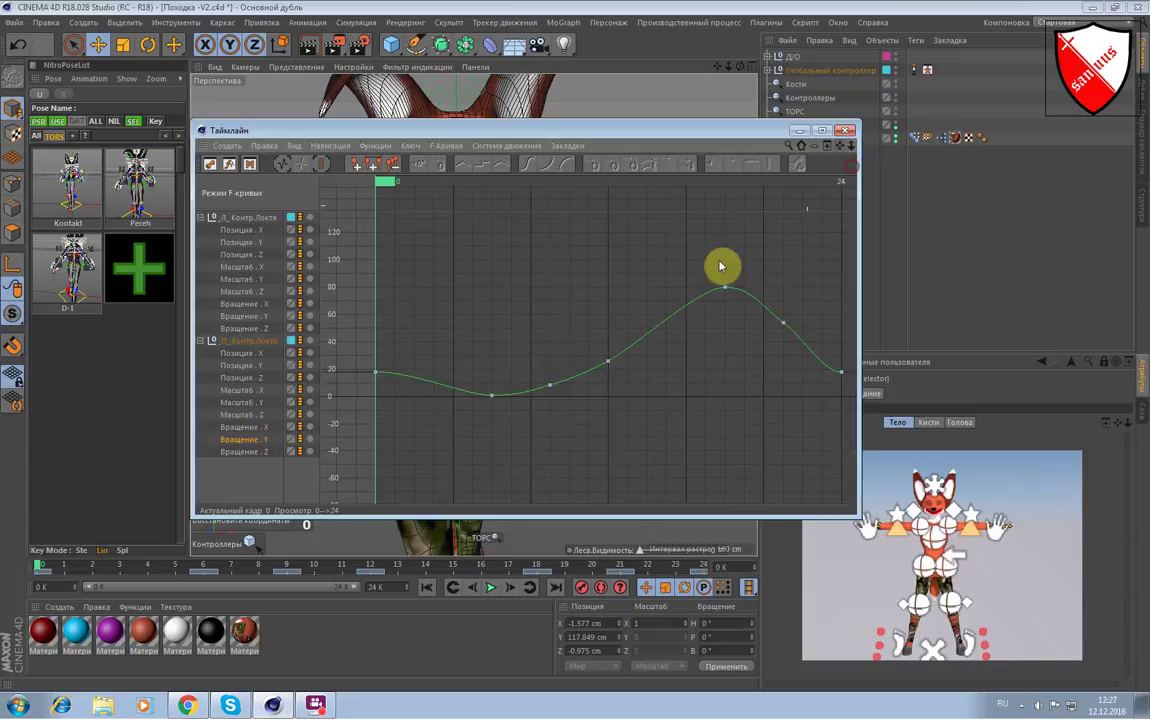
ctrl+click(249, 317)
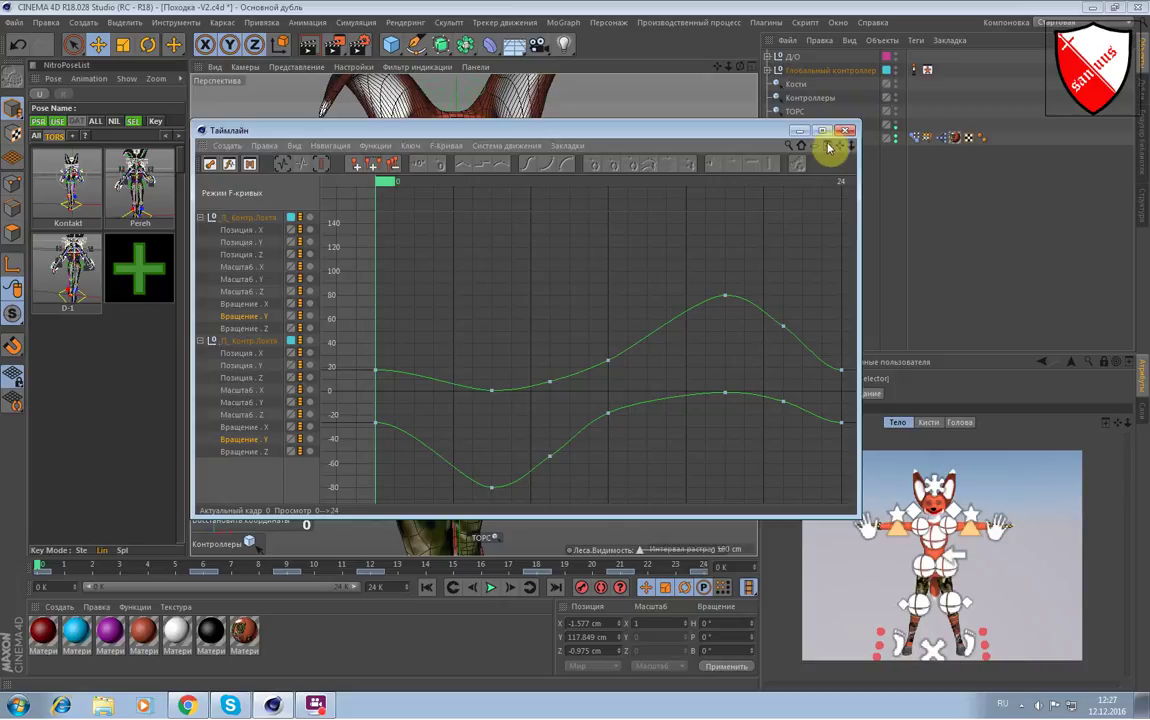
mouse_move(840, 148)
mouse_down()
mouse_move(834, 134)
mouse_move(811, 164)
mouse_up()
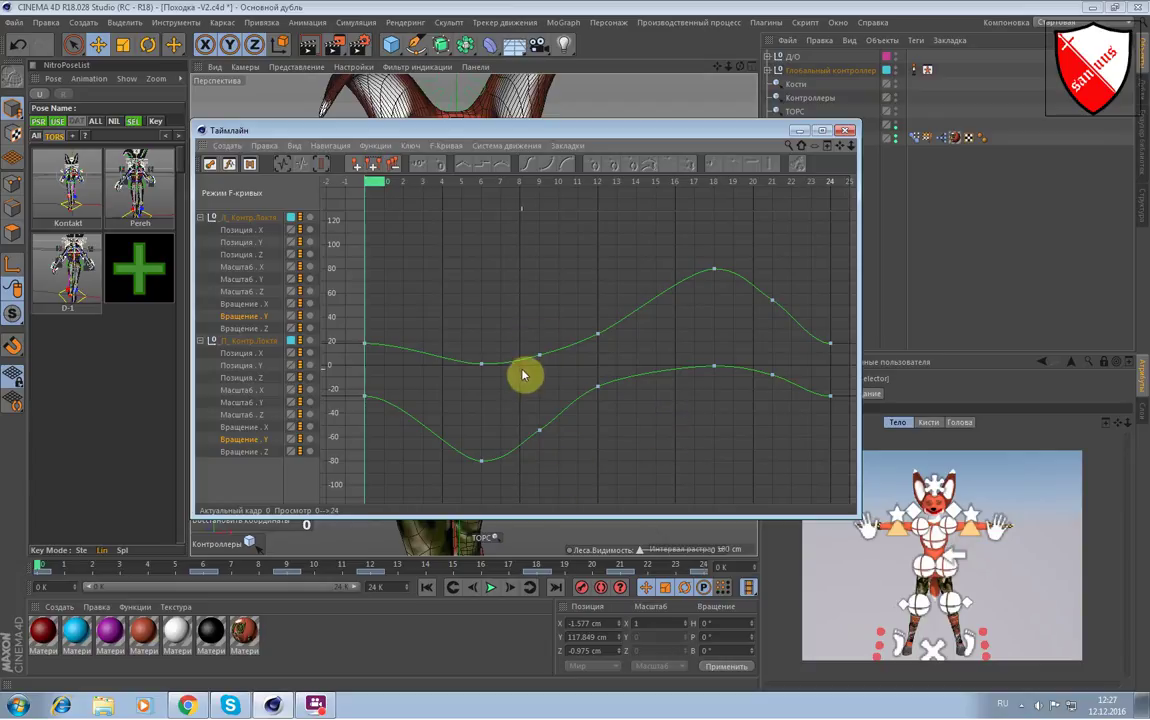
Delete the frame-9 and frame-21 keys from both elbow Y-rotation curves.
drag(524, 341, 553, 455)
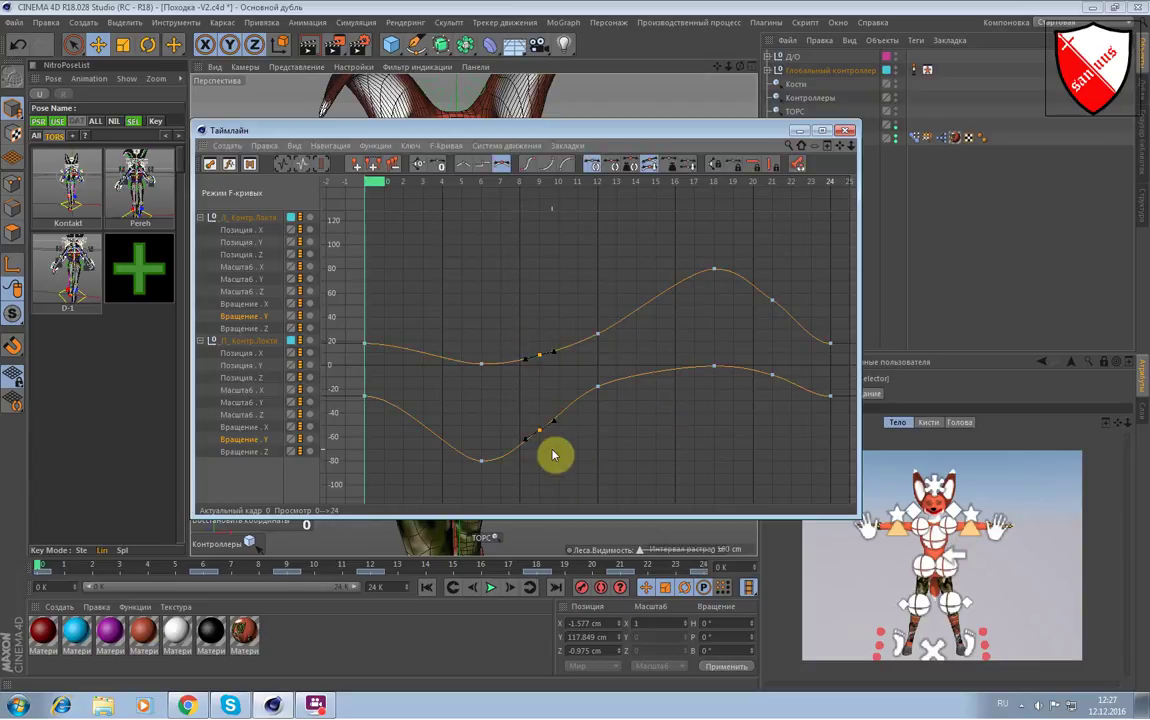
key(Delete)
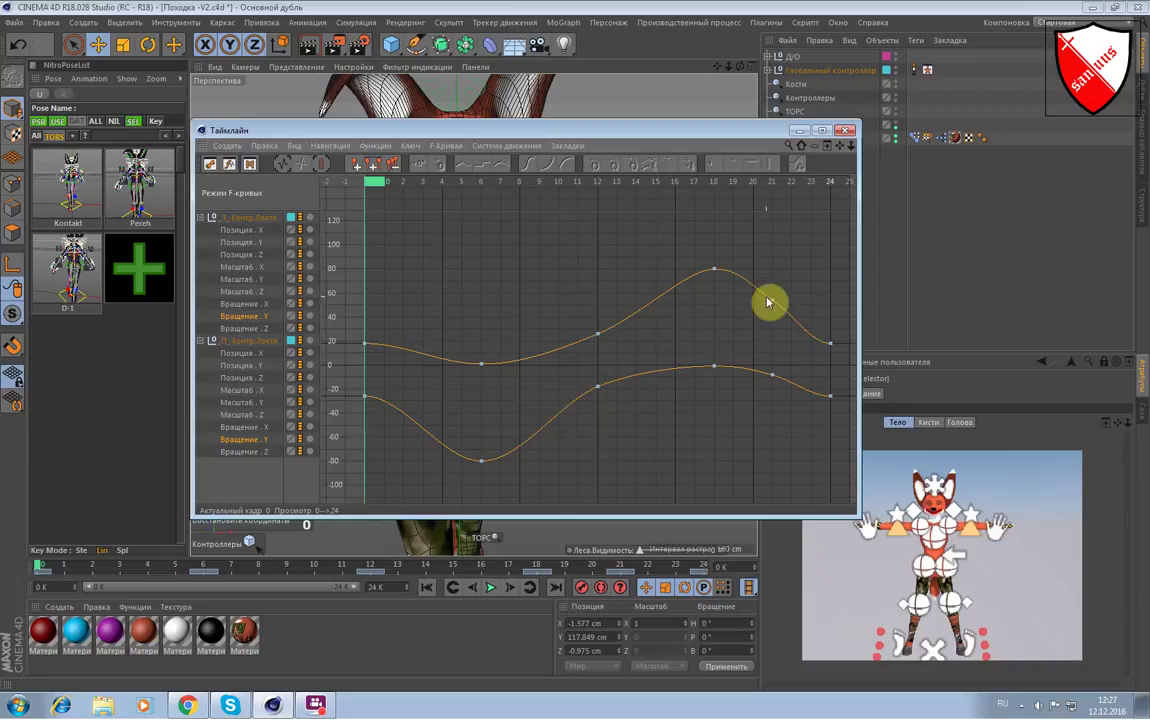
drag(762, 278, 788, 402)
key(Delete)
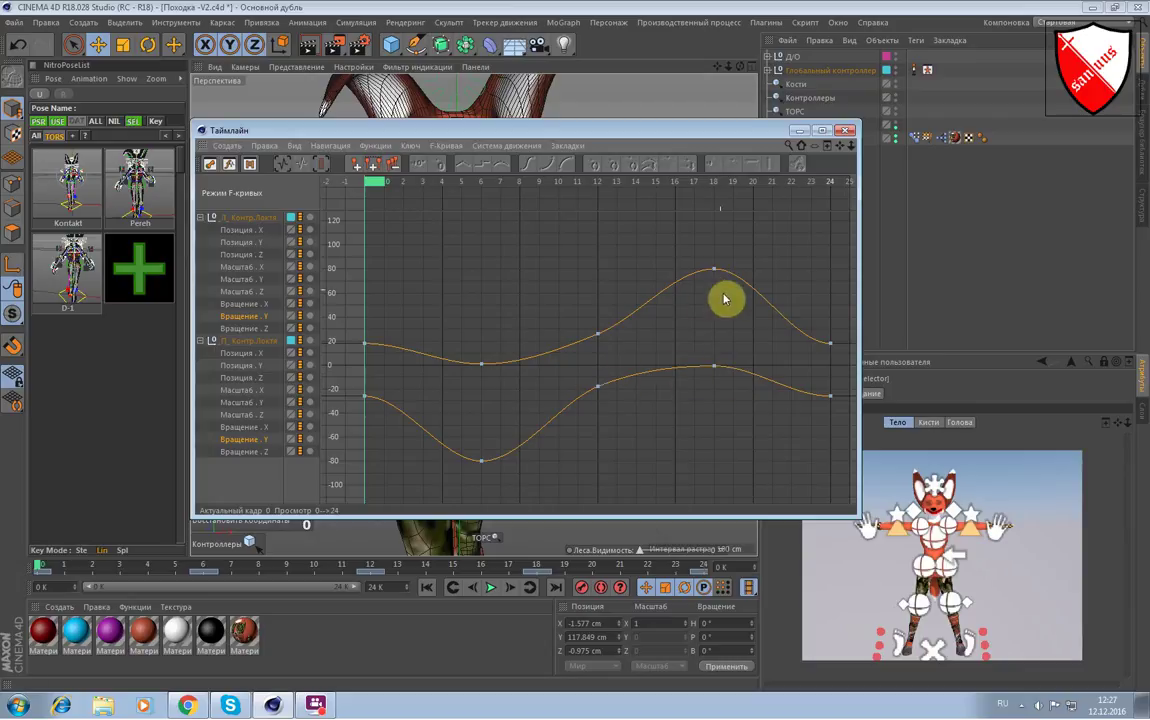
Check the upper Y-rotation curve's keys at frames 0, 6, 12 and 24.
click(366, 345)
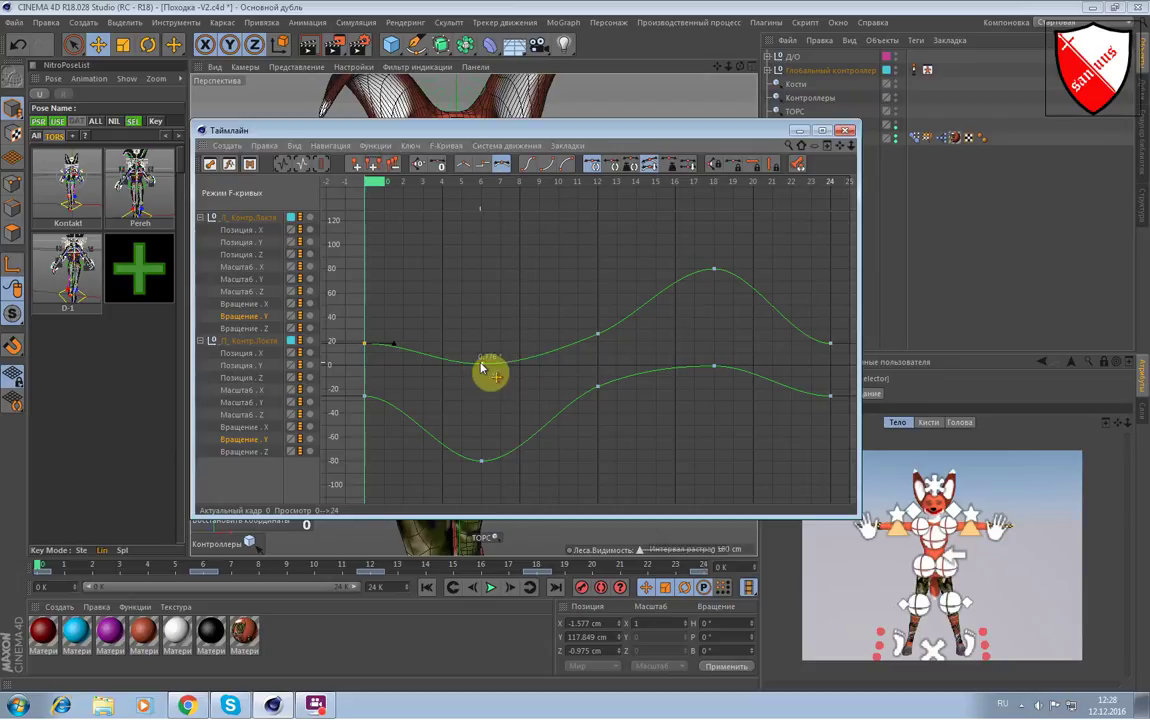
drag(480, 366, 494, 358)
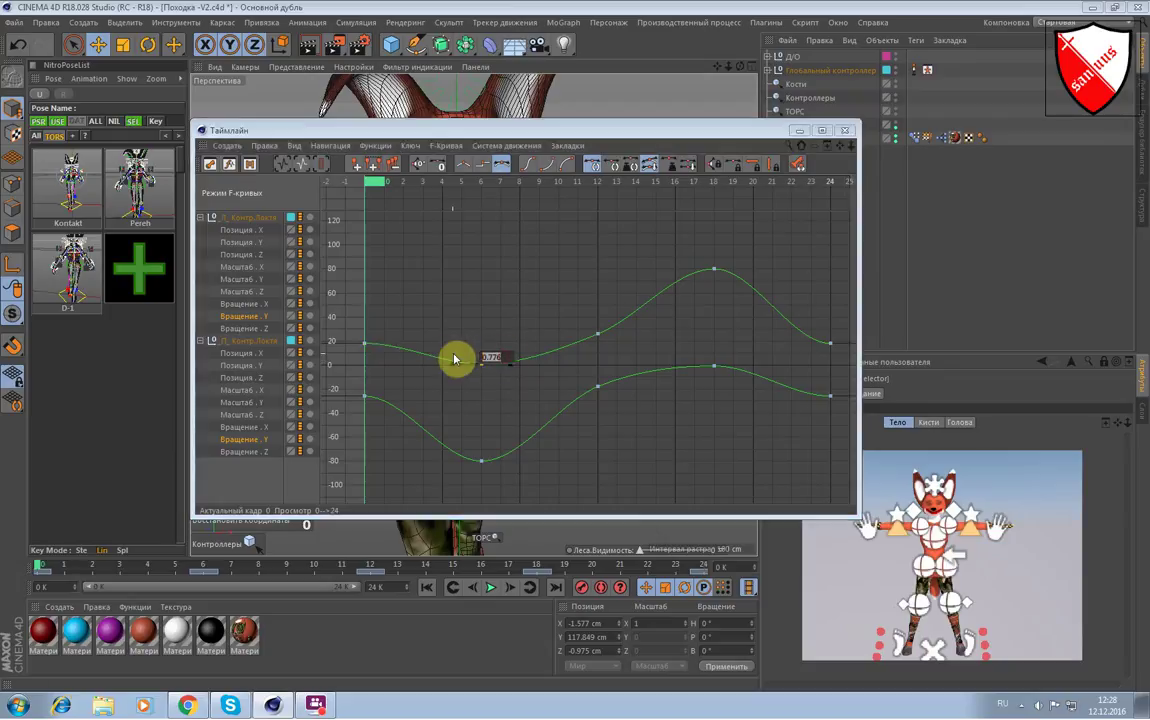
click(599, 335)
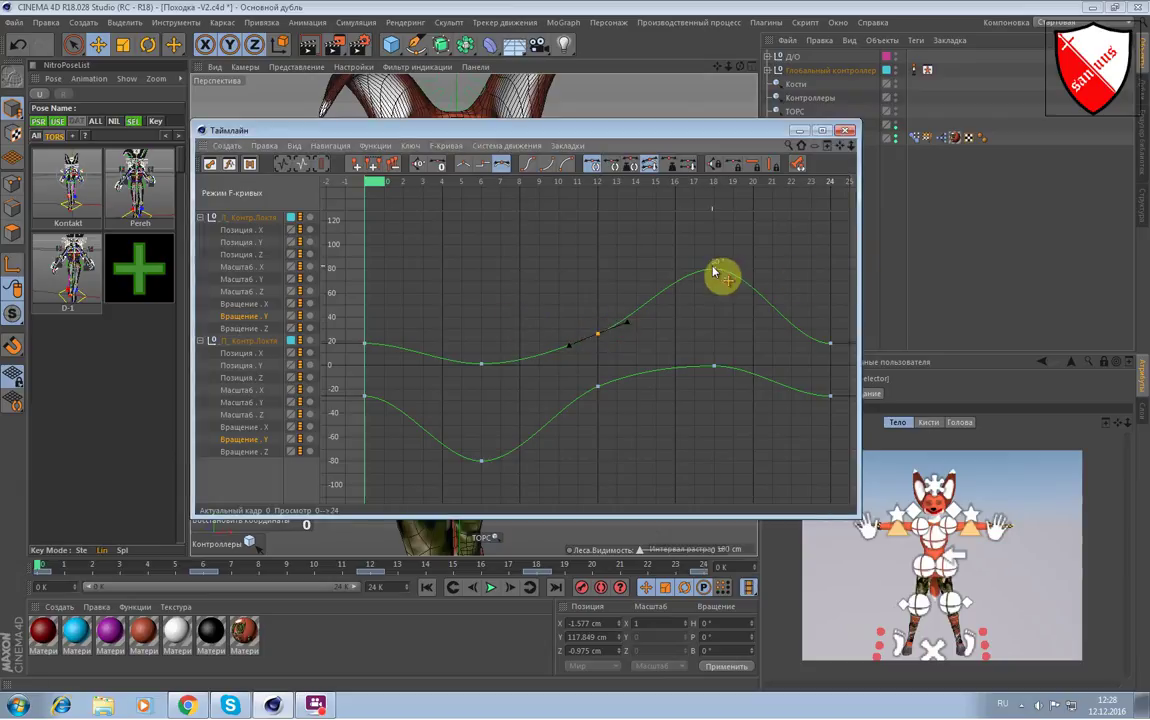
click(830, 342)
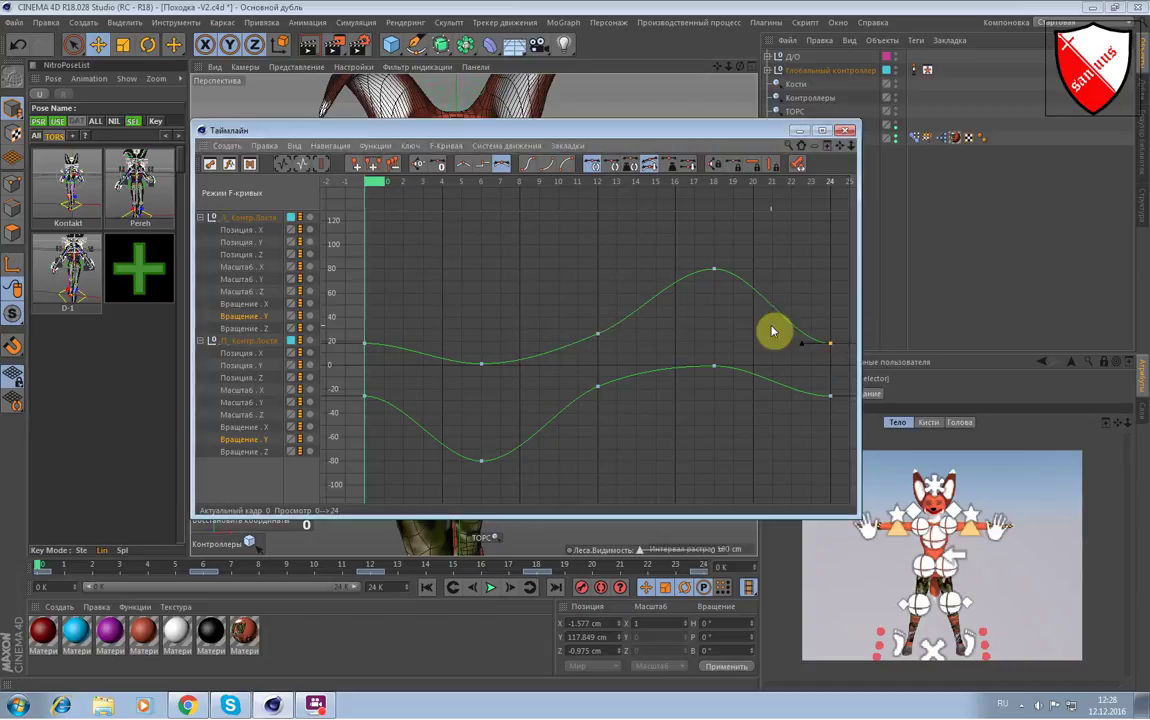
Set the lower Y-rotation curve's keys to -26 at frame 0, -18 at frame 12, and 0 at frame 18.
click(365, 398)
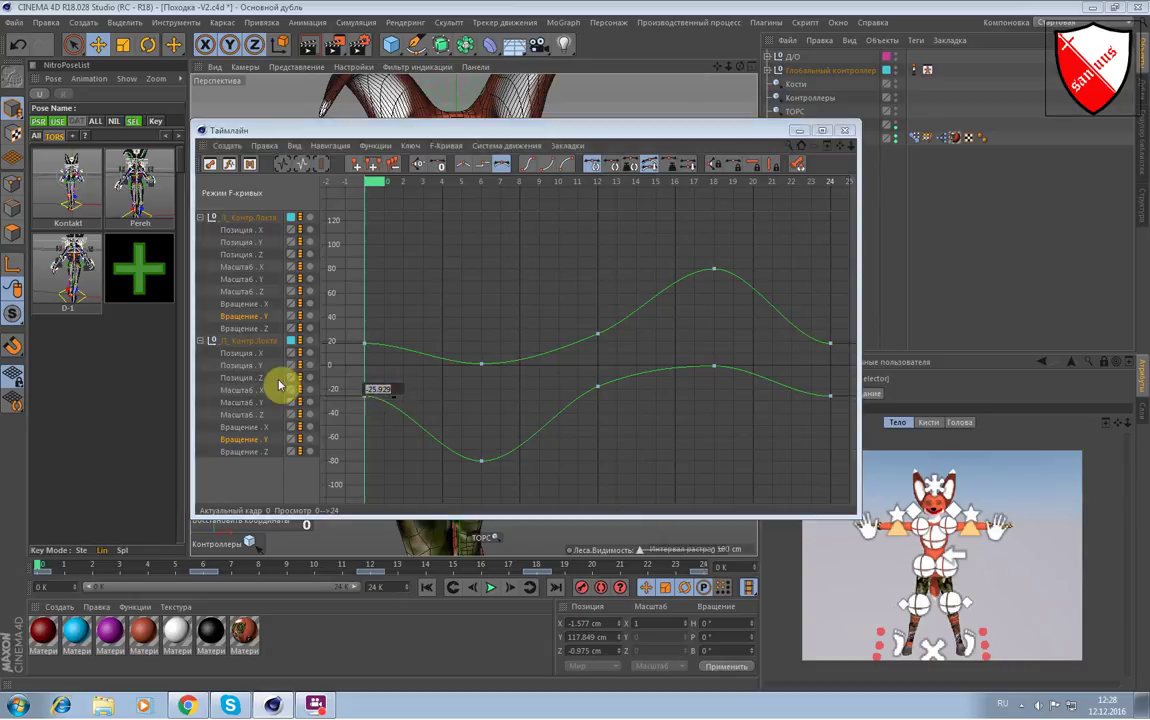
text(-26)
key(Return)
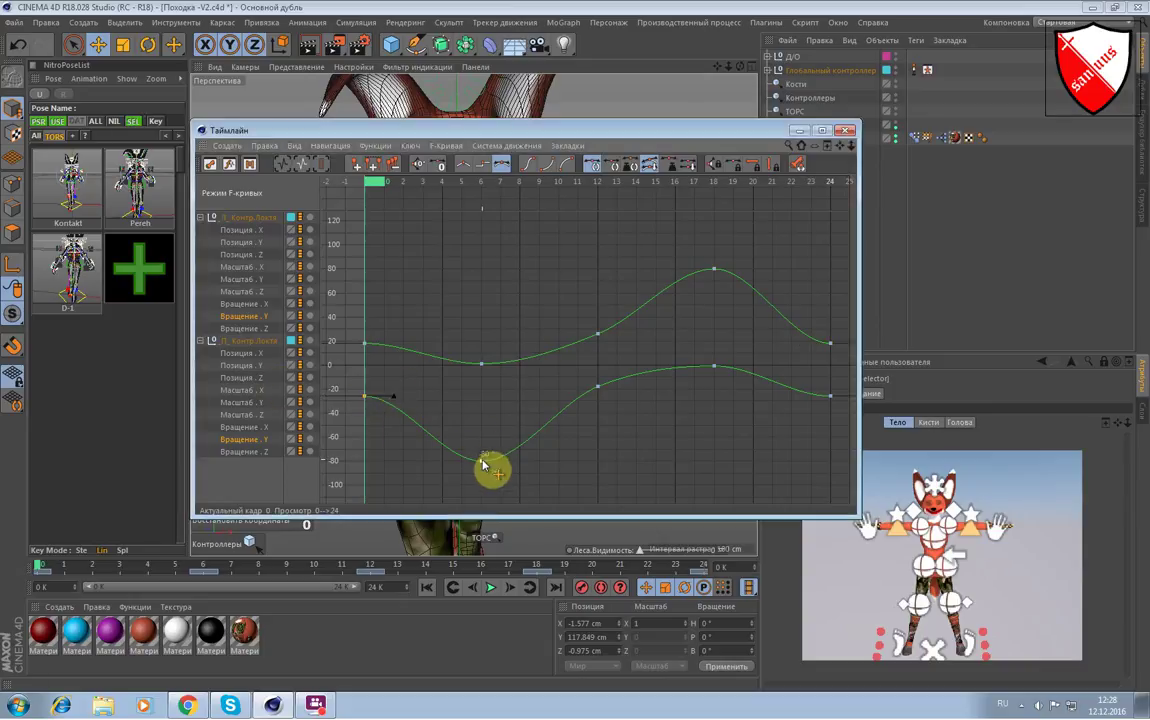
click(598, 389)
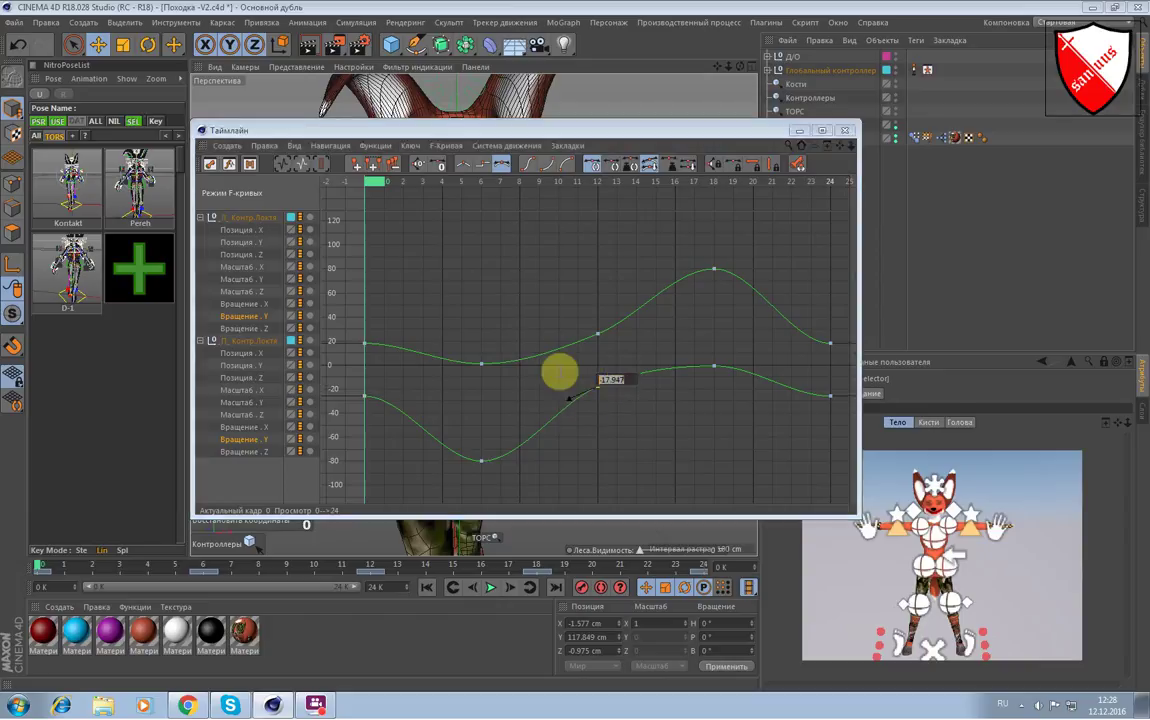
key(BackSpace)
text(-18)
key(Return)
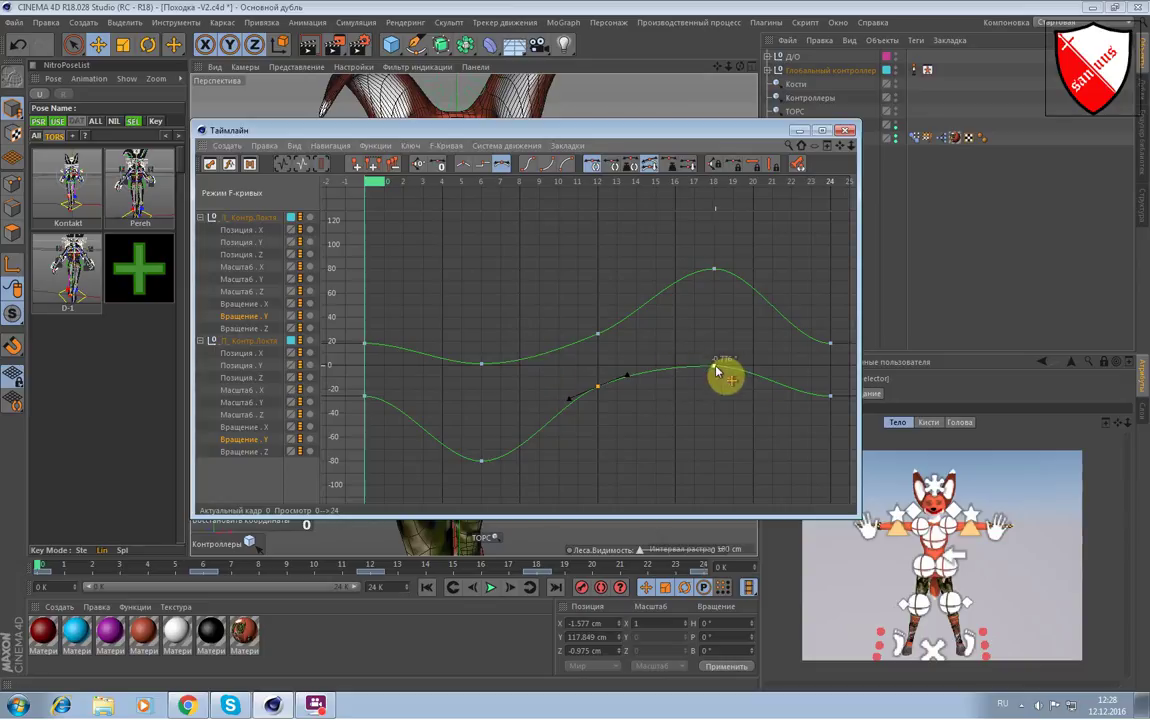
click(714, 367)
double_click(716, 370)
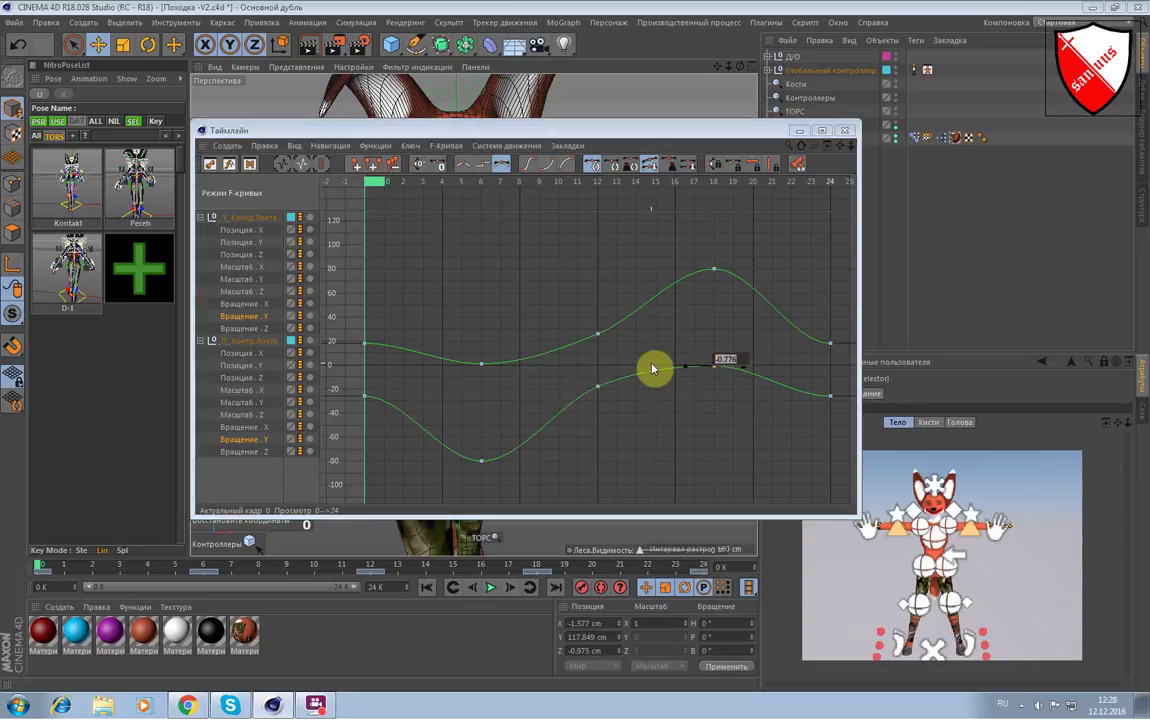
text(-)
key(Return)
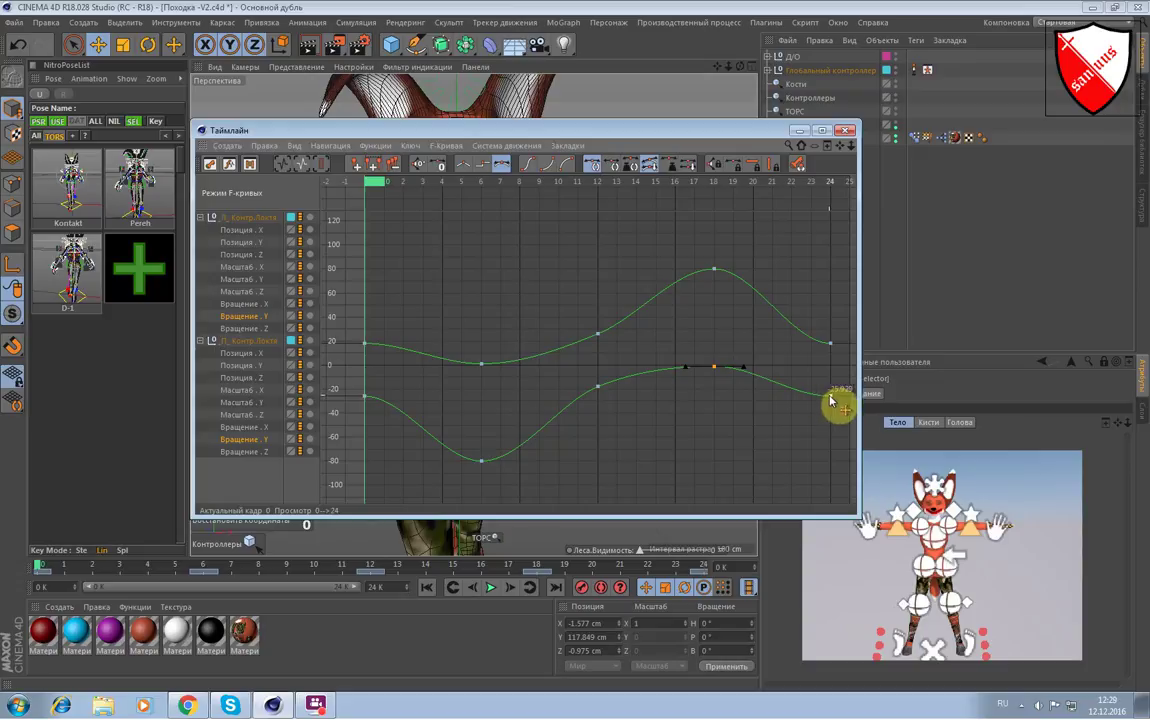
mouse_move(830, 395)
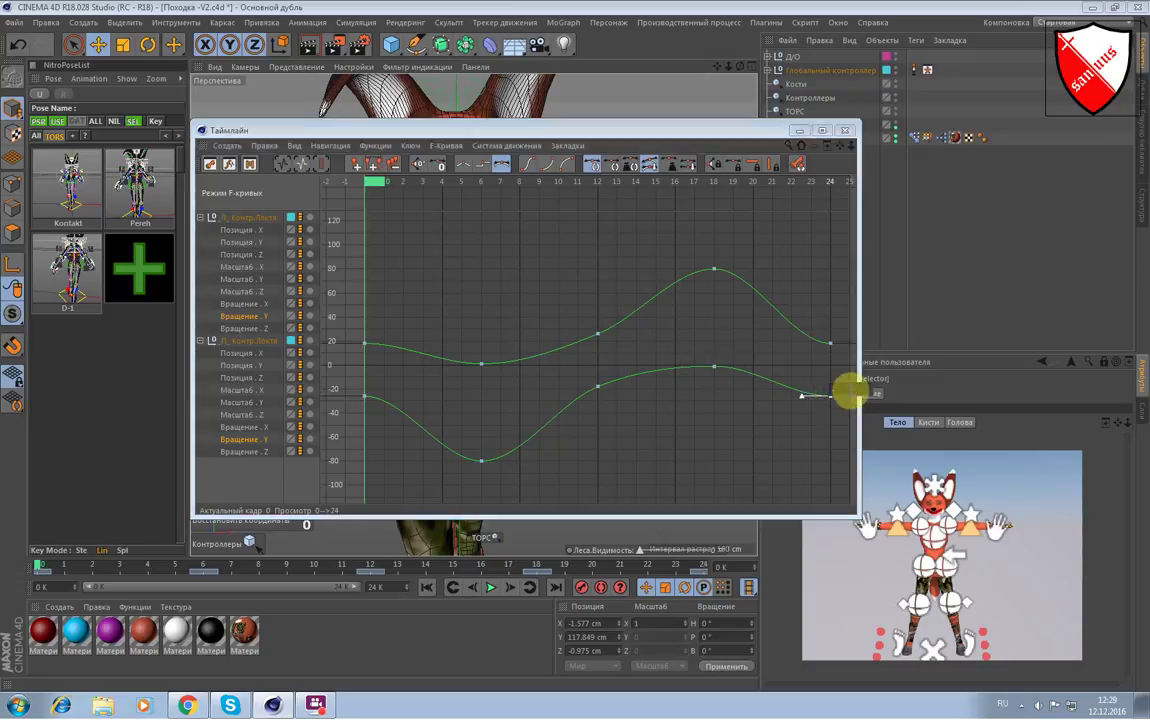
click(831, 394)
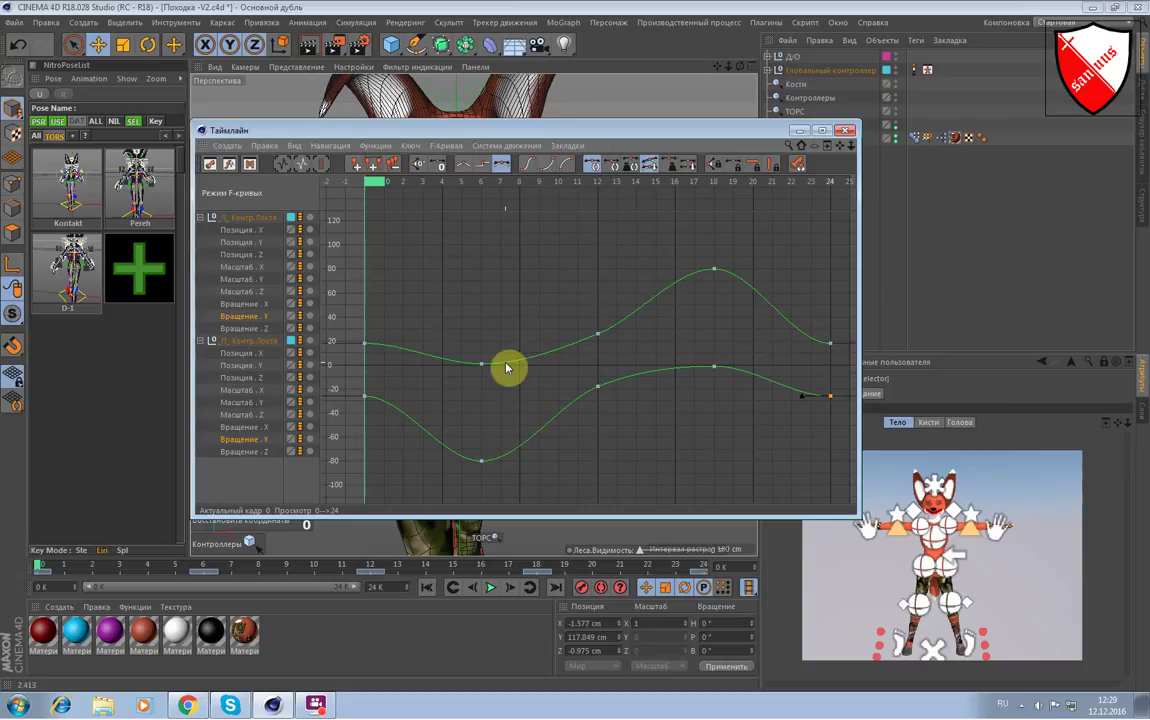
Show both elbows' Вращение . Z curves and centre them in the graph.
click(258, 329)
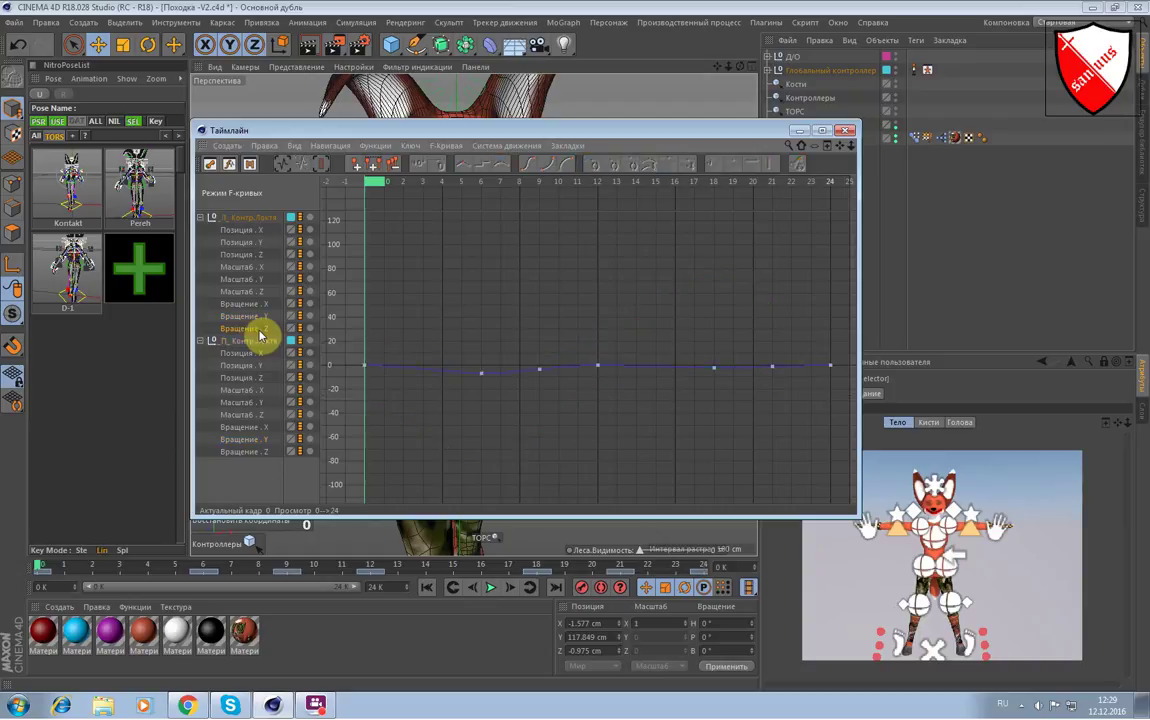
click(236, 453)
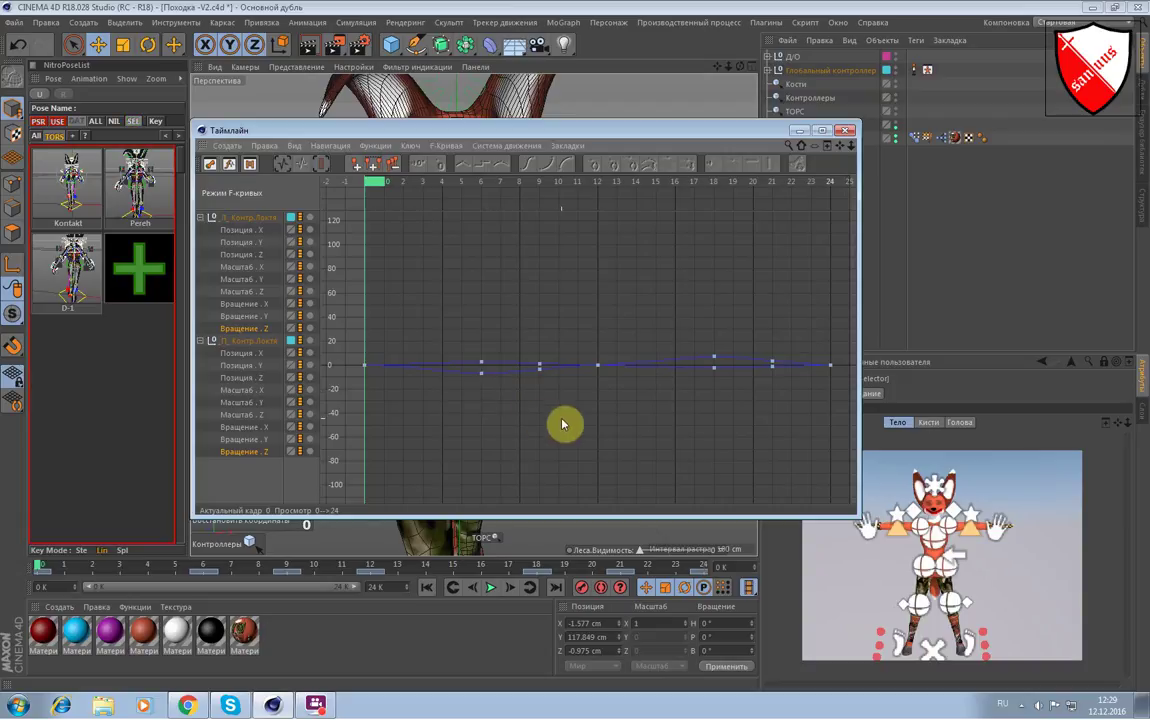
scroll(565, 431, up, 2)
scroll(565, 431, up, 2)
scroll(565, 431, up, 2)
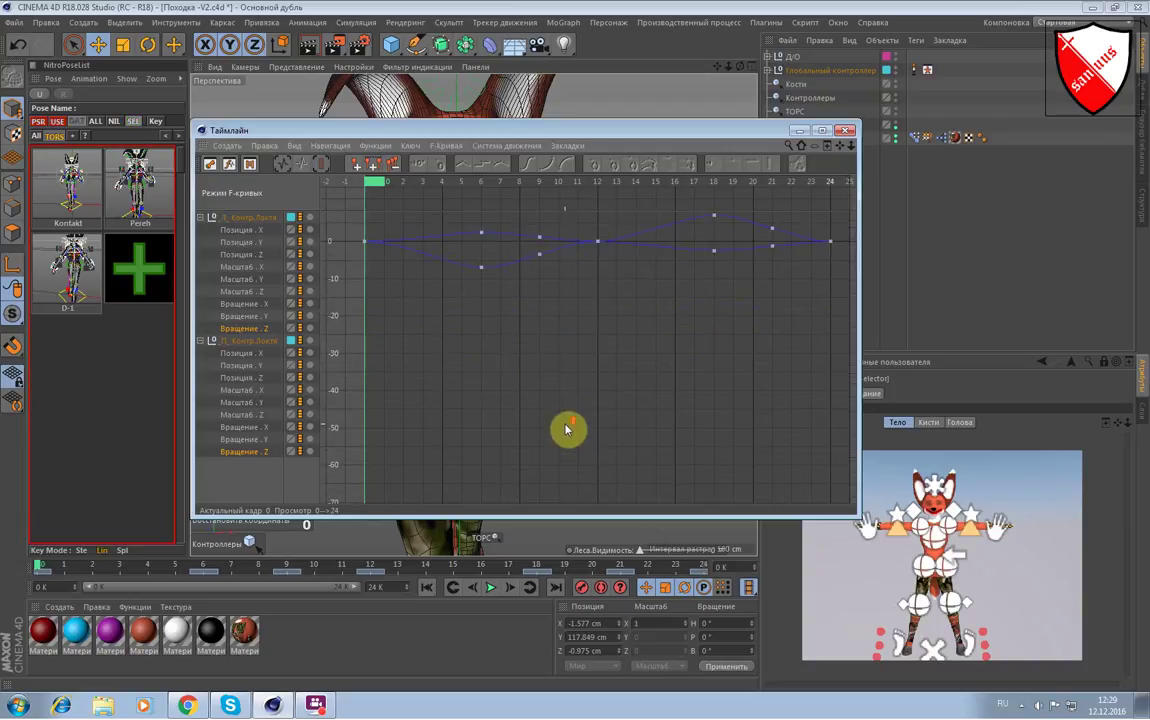
drag(839, 145, 837, 236)
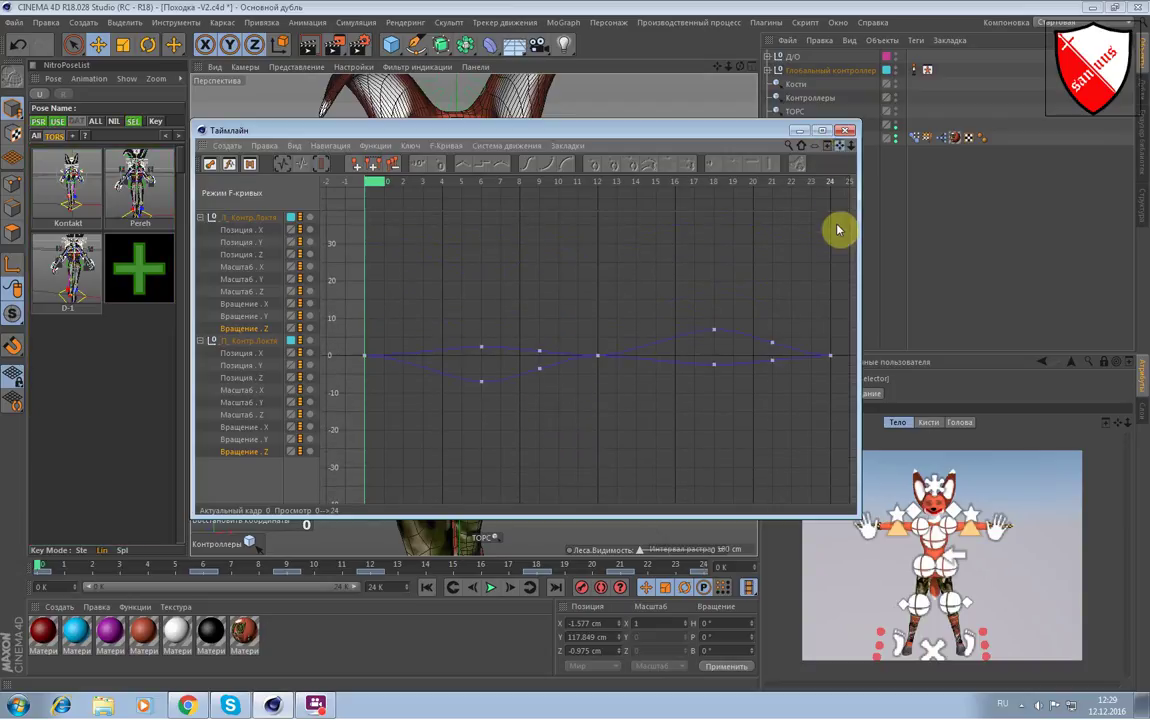
scroll(701, 424, up, 1)
scroll(701, 424, up, 2)
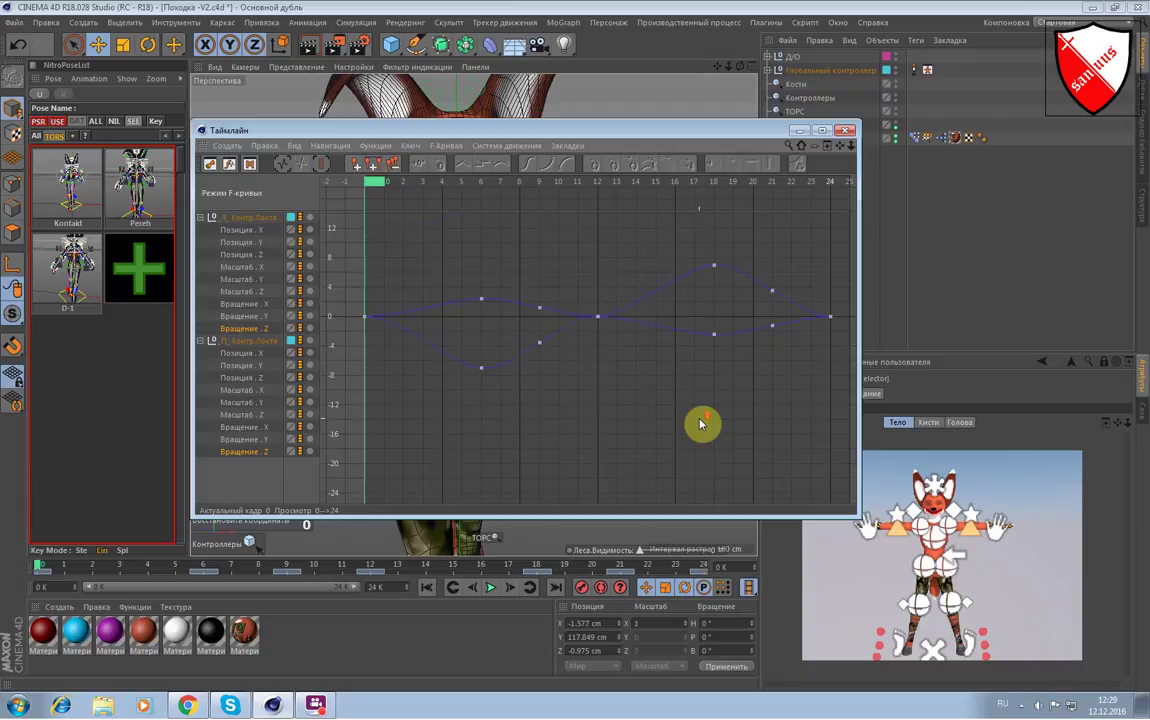
scroll(701, 424, up, 2)
drag(839, 145, 821, 282)
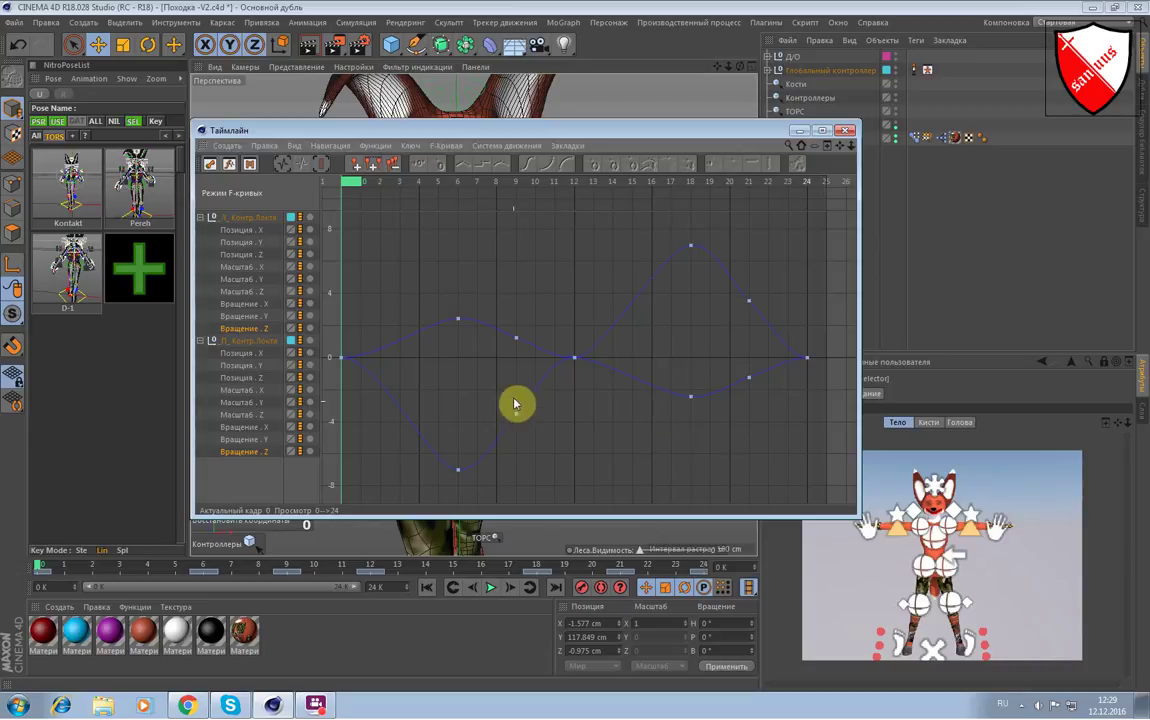
Delete the frame-9 and frame-21 keys from both elbow Z-rotation curves.
drag(499, 322, 529, 432)
key(Delete)
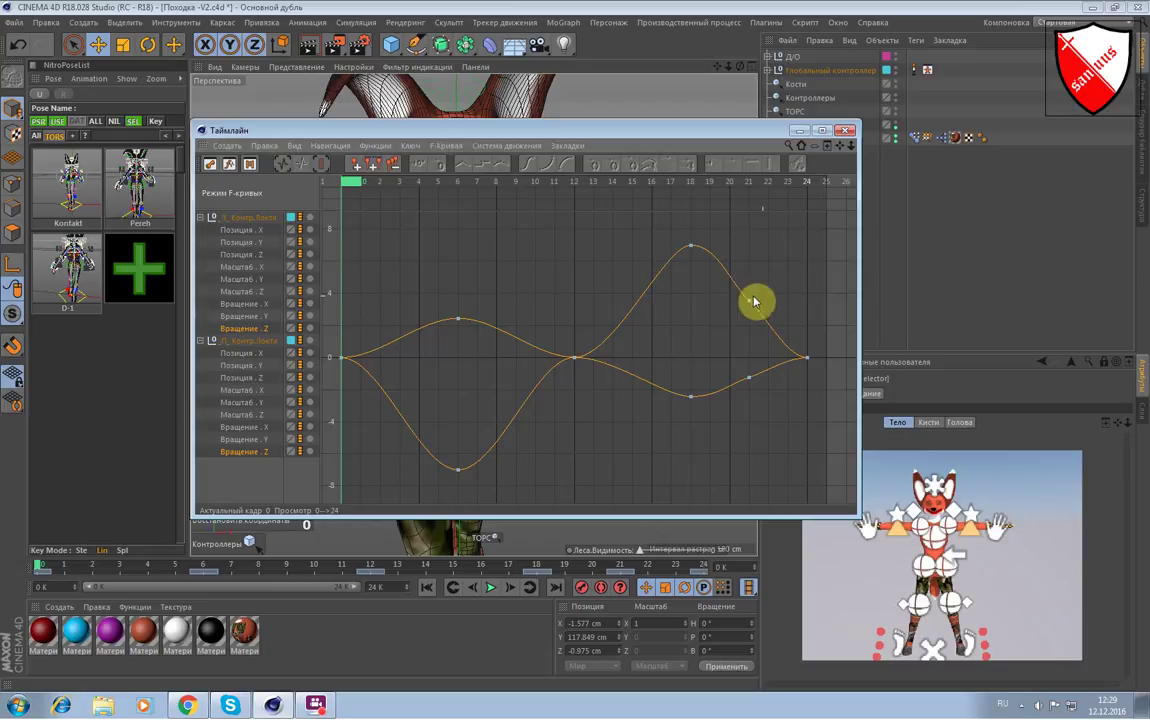
drag(738, 284, 770, 393)
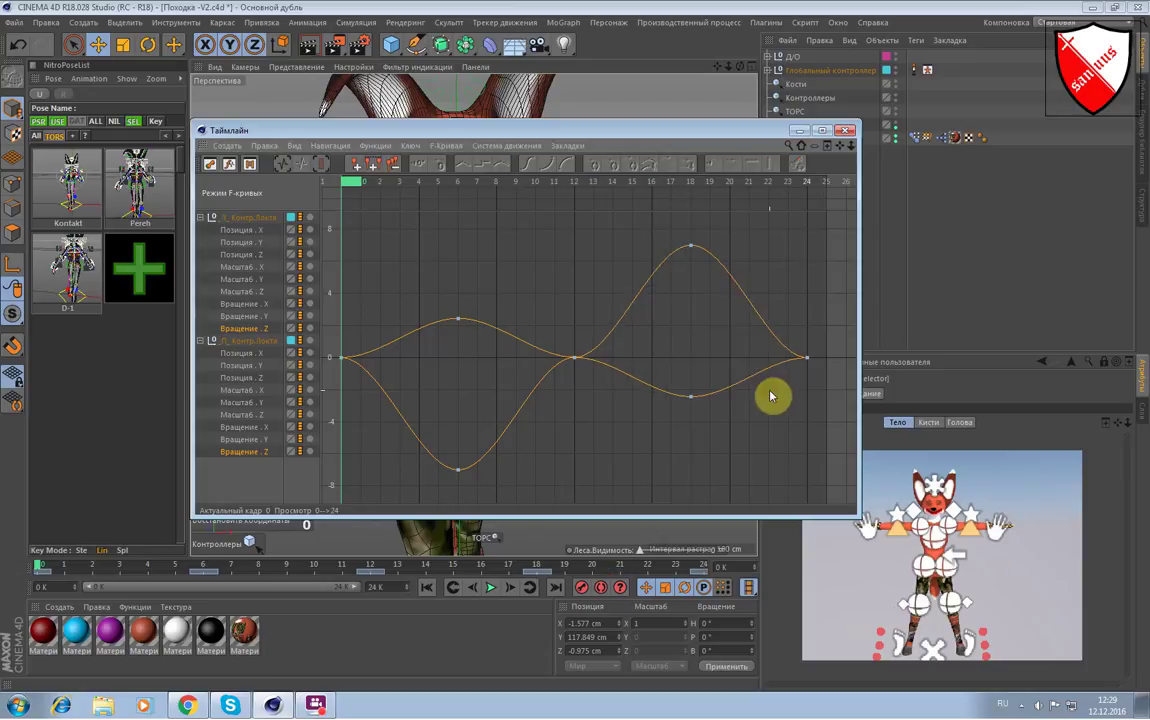
key(Delete)
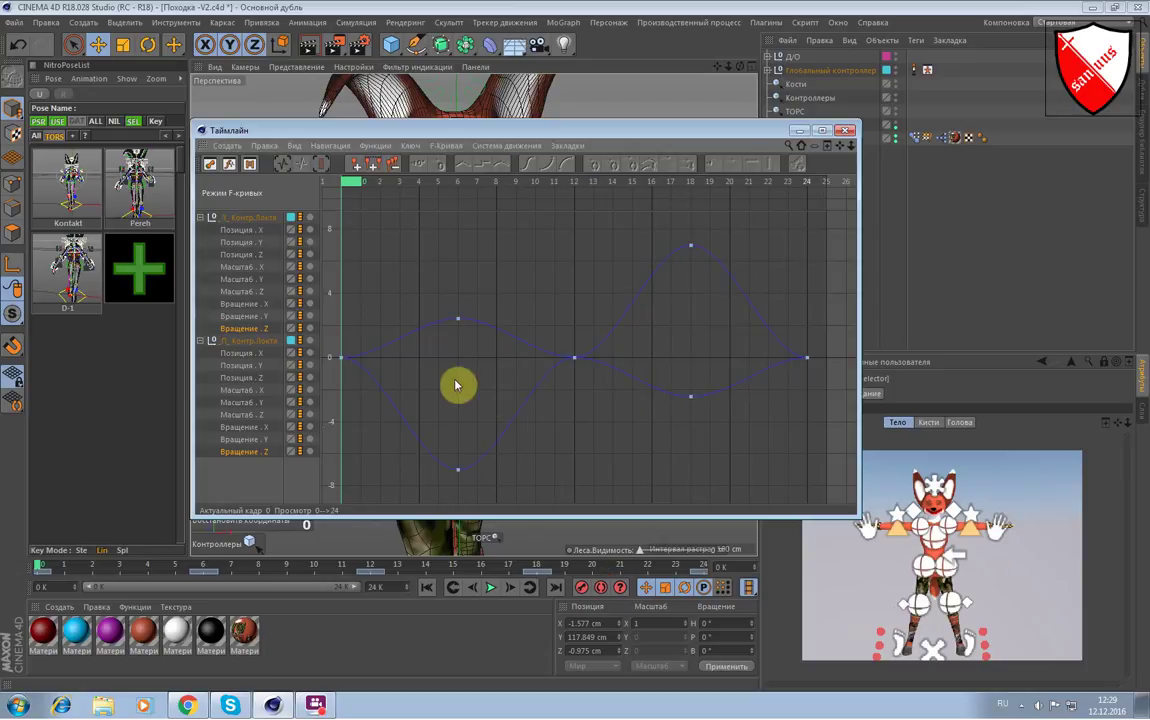
Flatten the tangents of Л_Контр.Локтя Вращение . Z keys at frames 0, 12 and 18.
ctrl+click(251, 332)
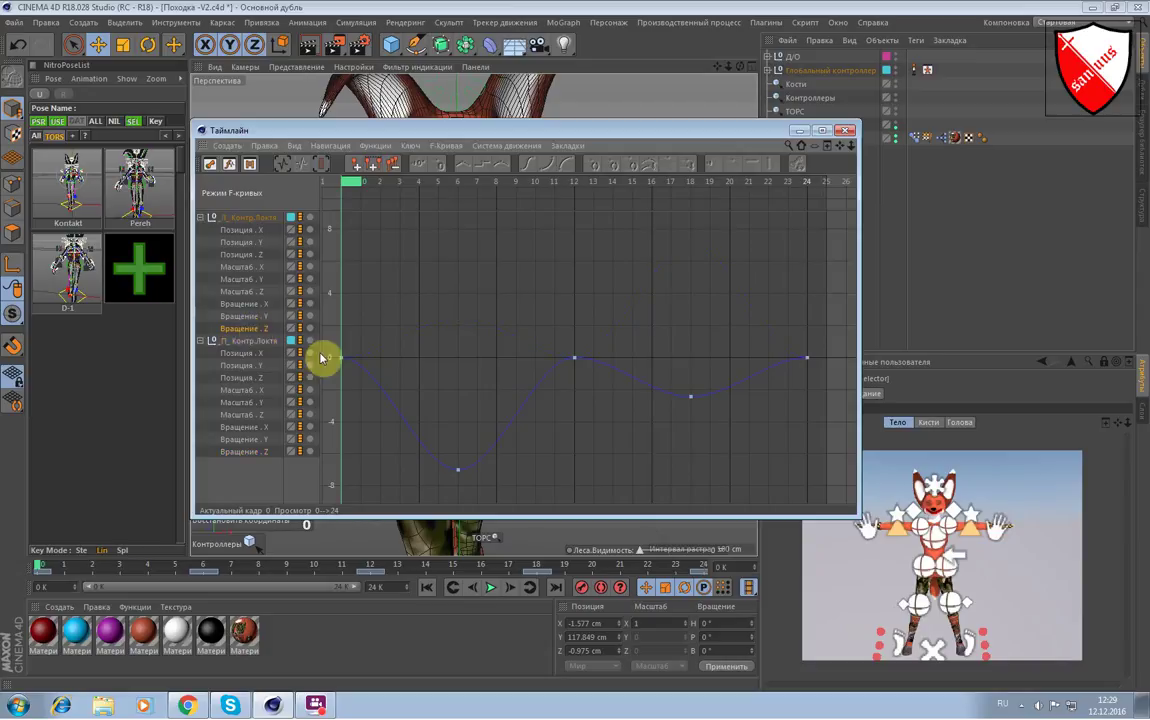
click(342, 358)
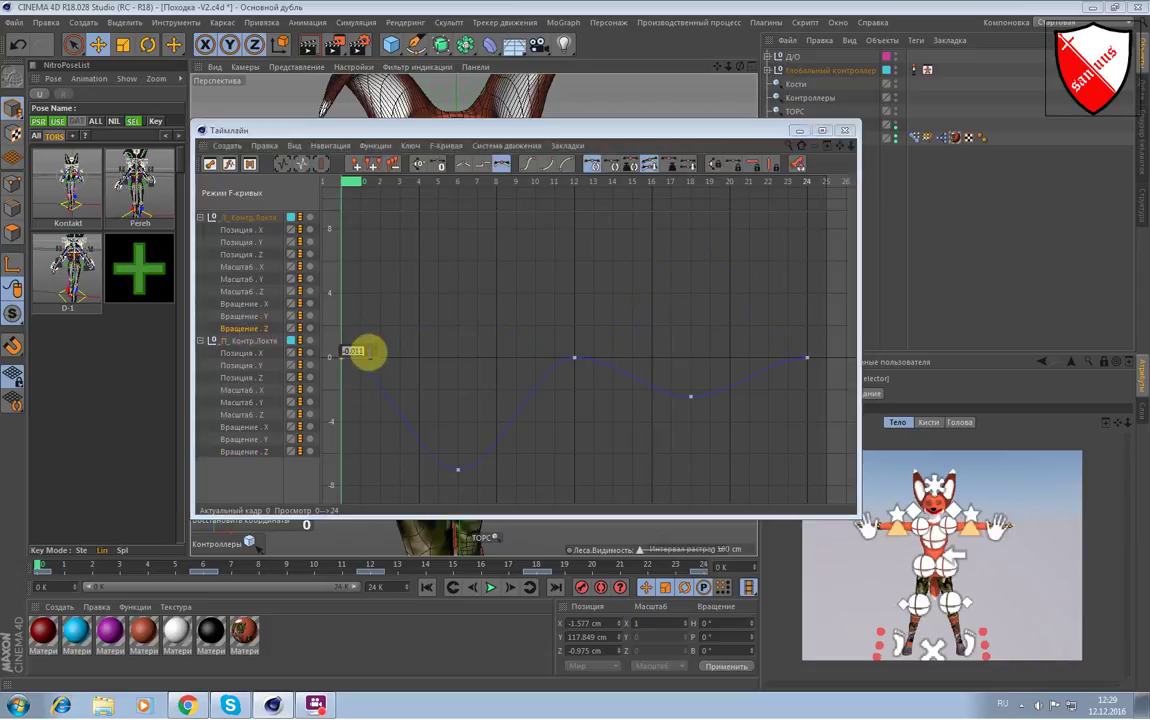
text(0)
click(300, 337)
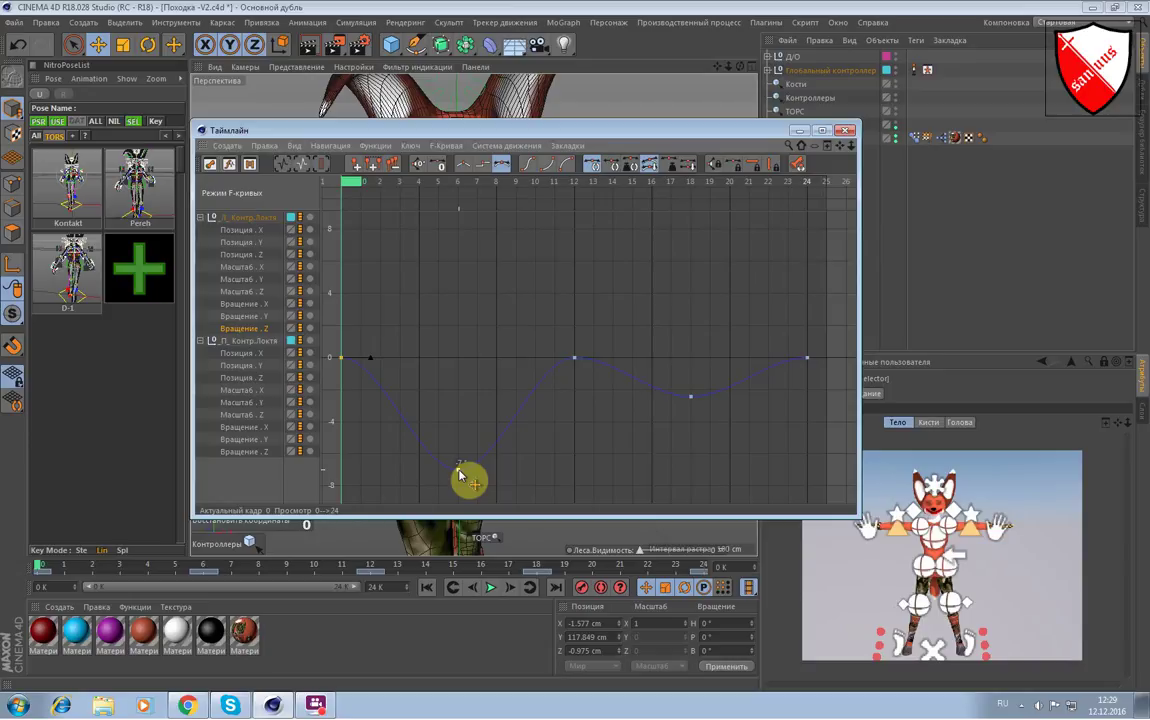
click(574, 357)
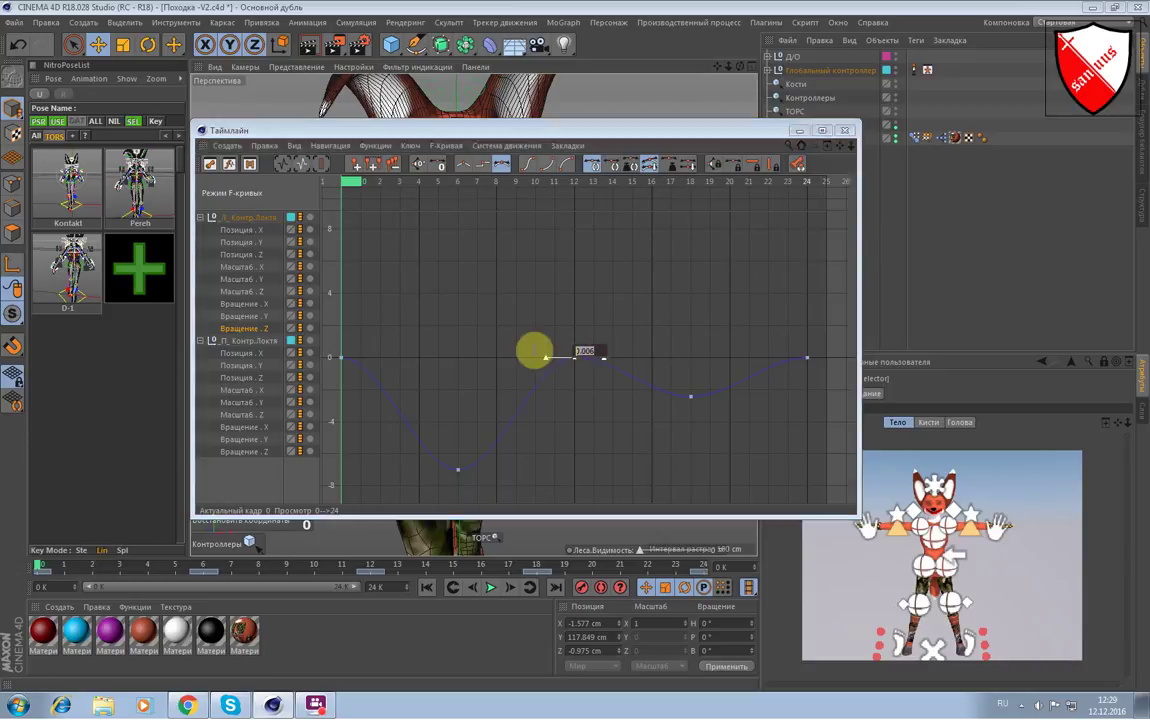
text(0)
click(536, 356)
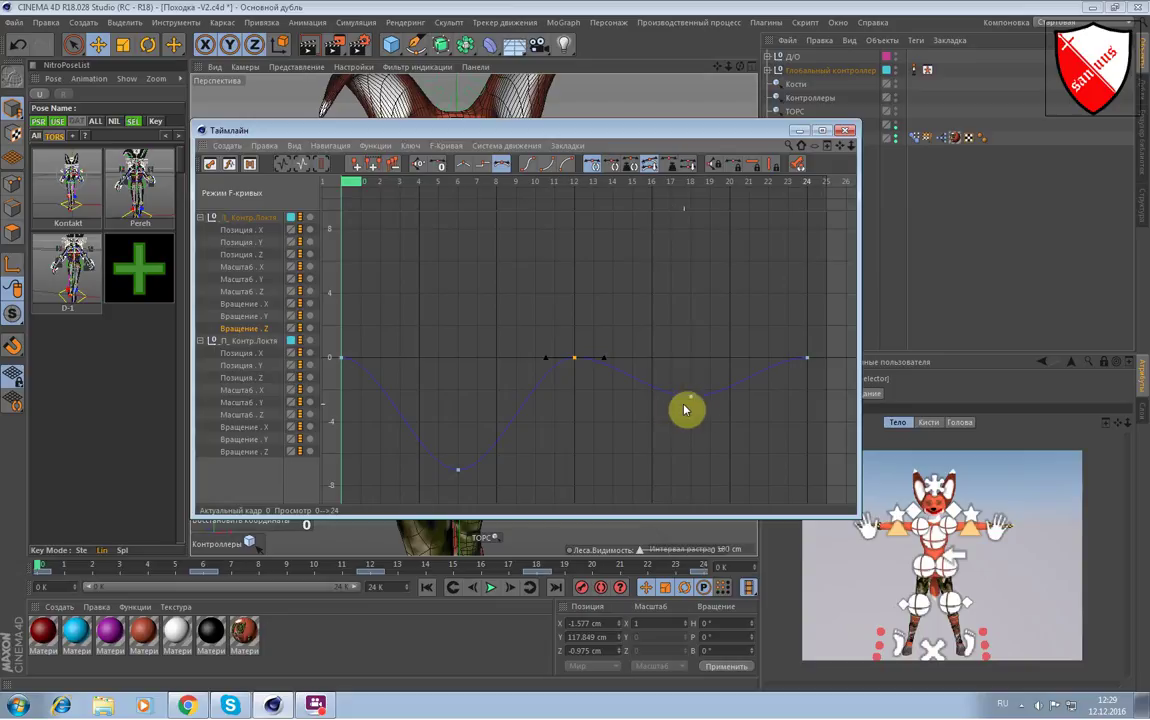
ctrl+click(691, 397)
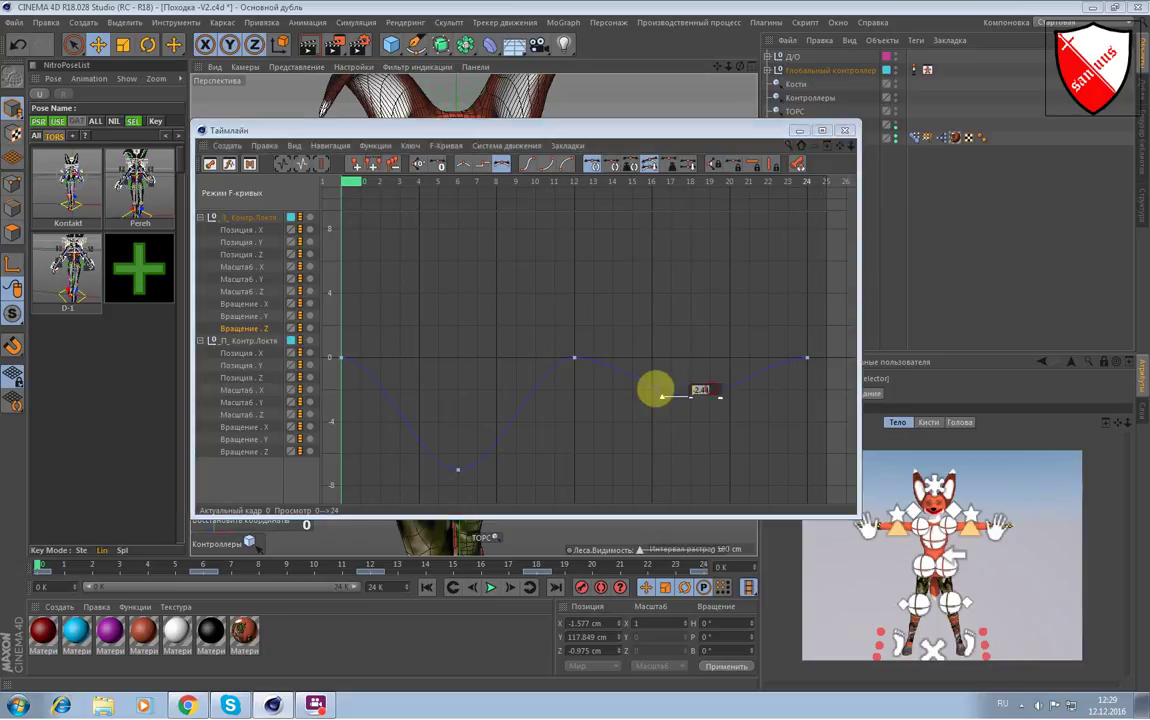
click(641, 395)
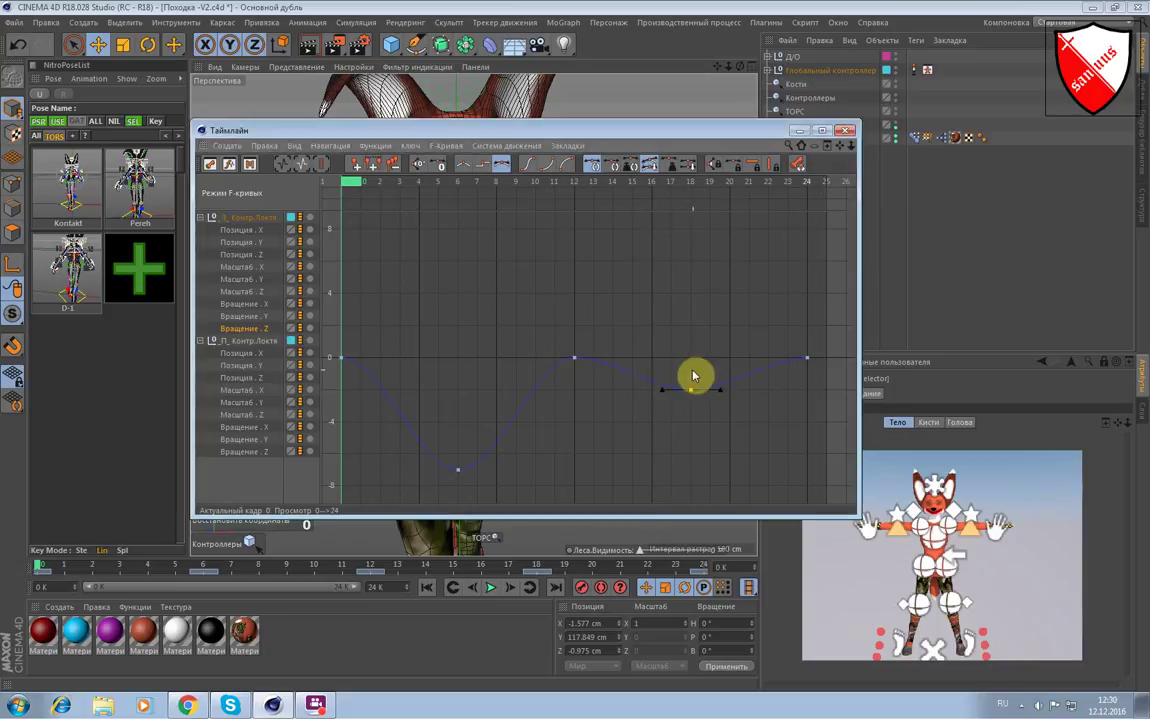
click(809, 358)
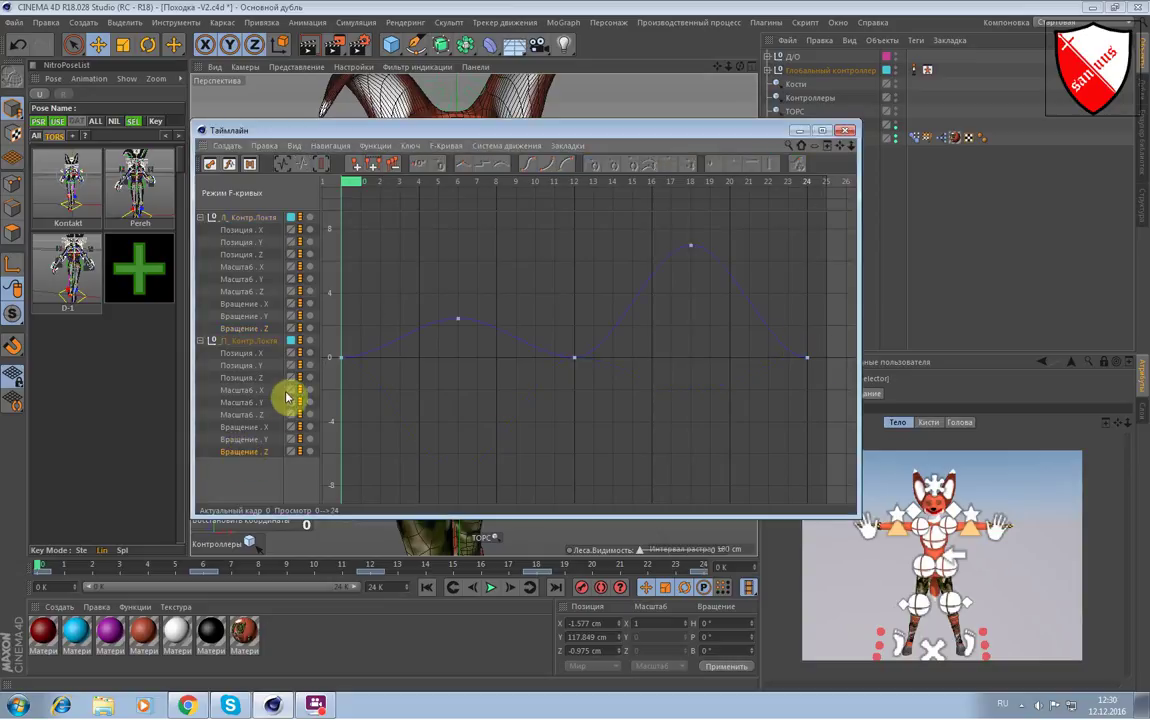
Flatten the tangents of the right elbow's Z-rotation keys at frames 0, 6 and 12.
click(341, 357)
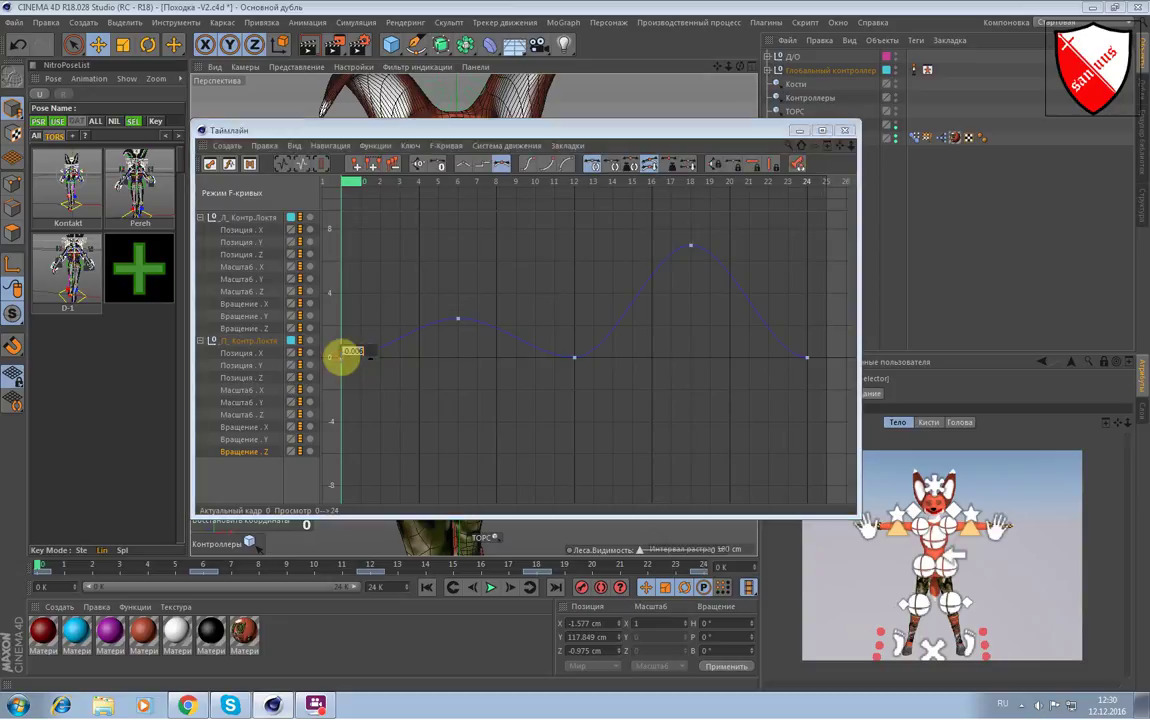
click(341, 356)
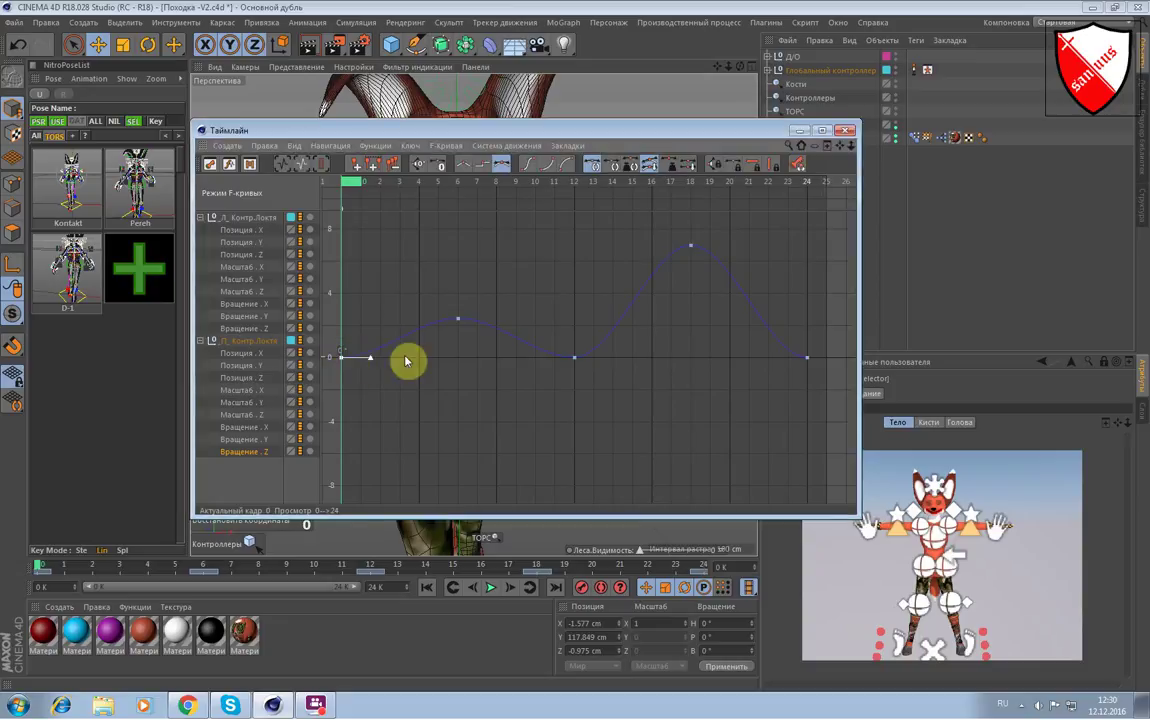
click(461, 321)
click(464, 326)
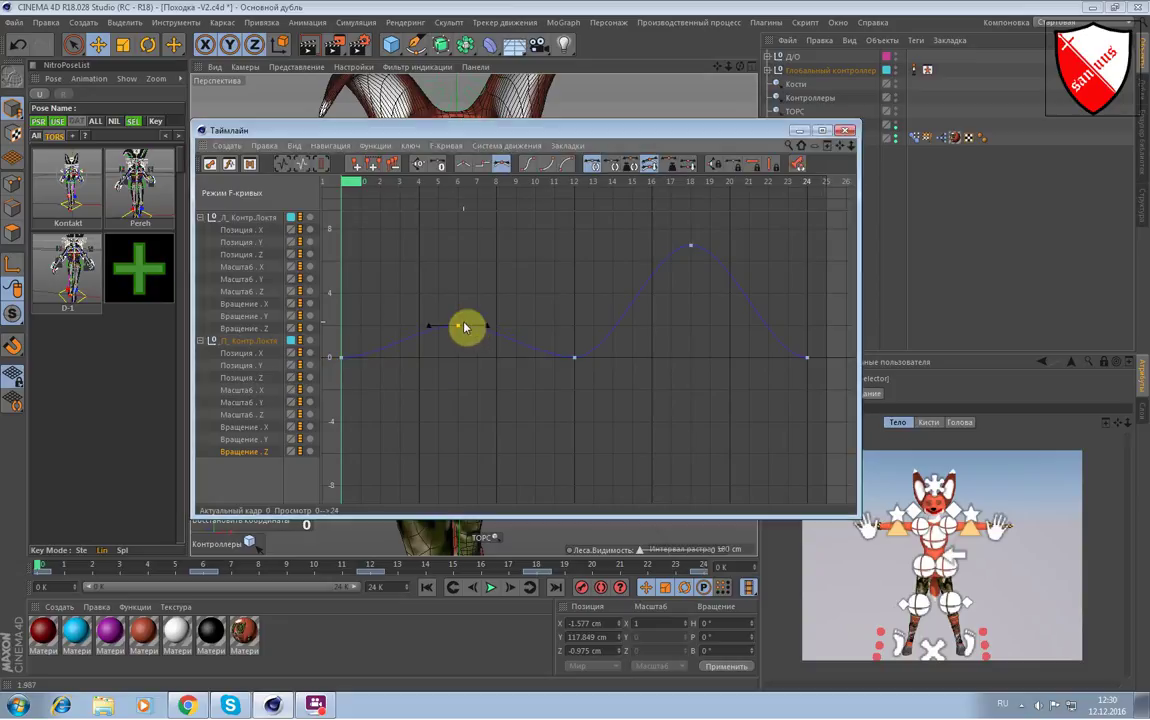
click(576, 357)
click(577, 356)
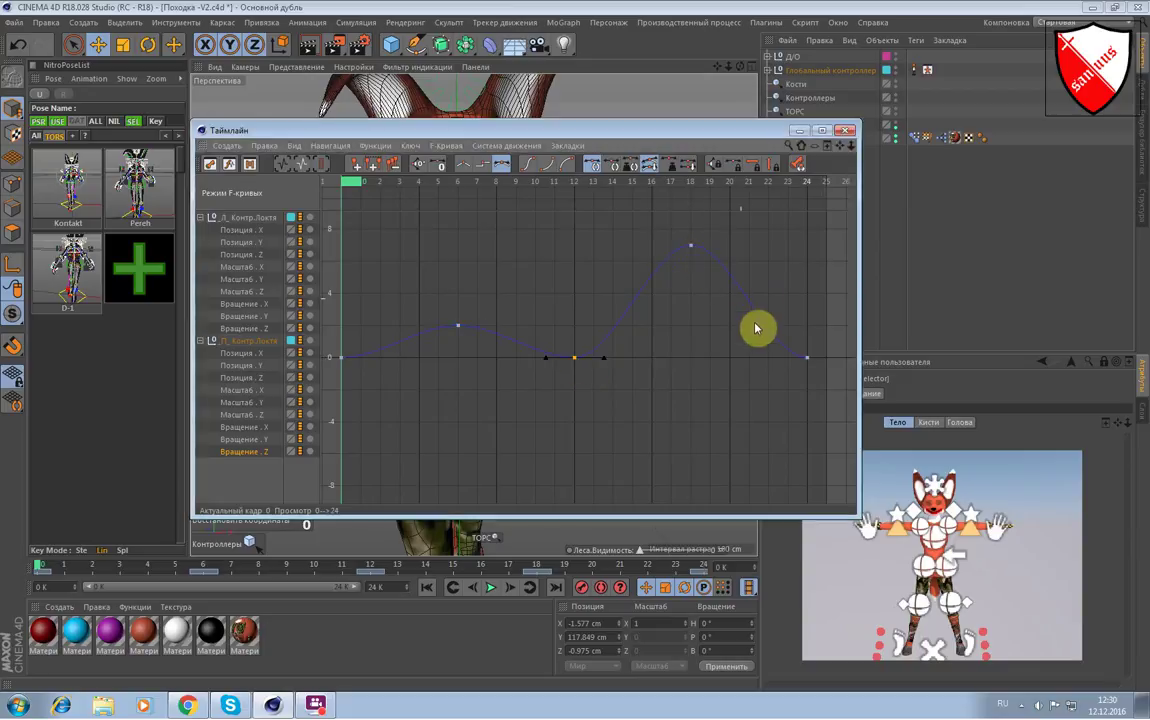
click(807, 358)
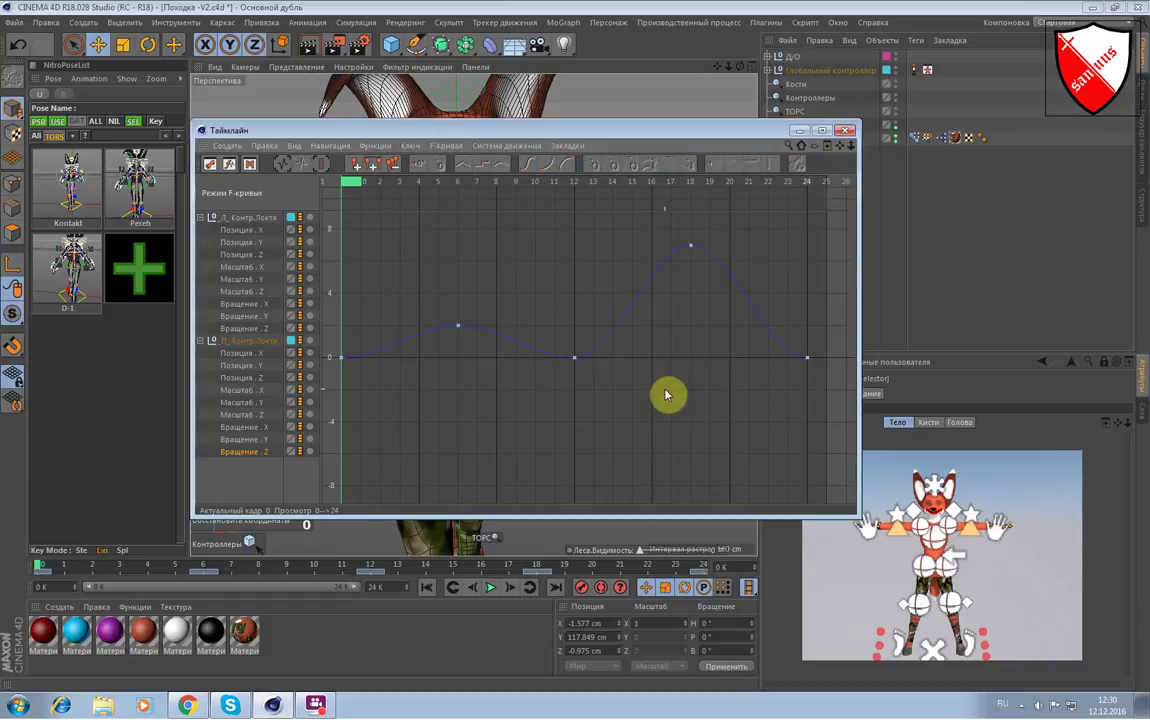
mouse_move(747, 137)
mouse_down()
mouse_move(765, 223)
mouse_move(903, 388)
mouse_move(834, 329)
mouse_move(847, 321)
mouse_move(787, 198)
mouse_up()
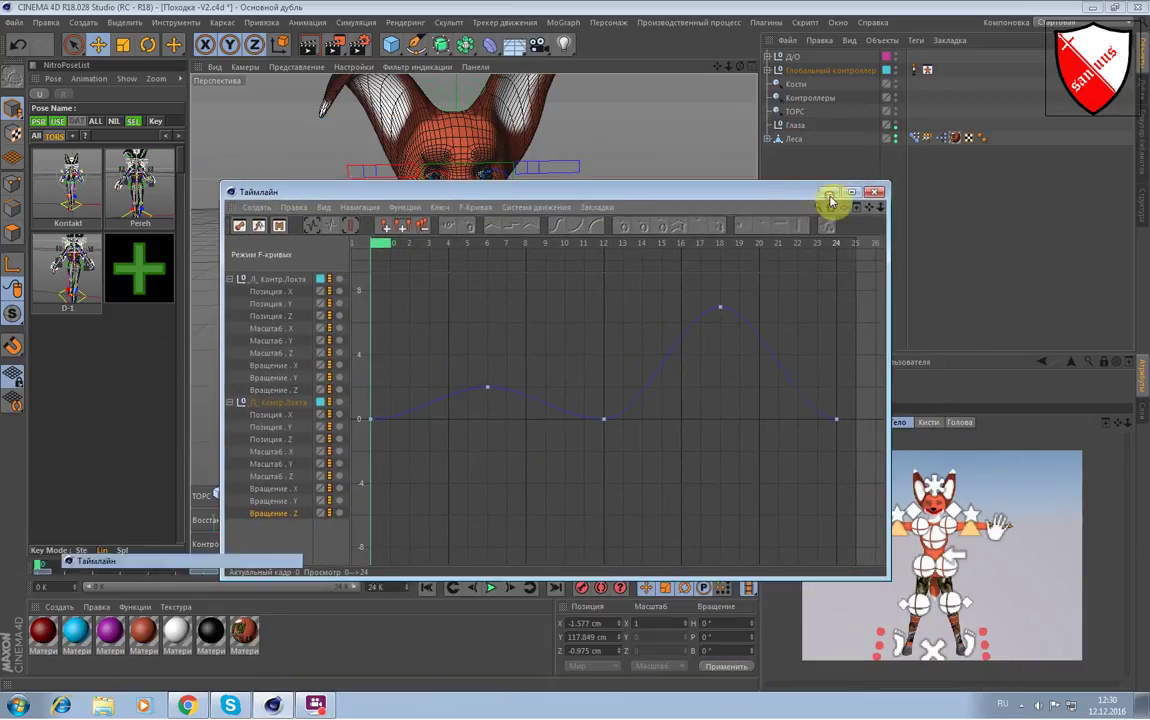
Switch the viewport to Gouraud Shading, deselect everything, and orbit to view the fox from her right.
click(829, 193)
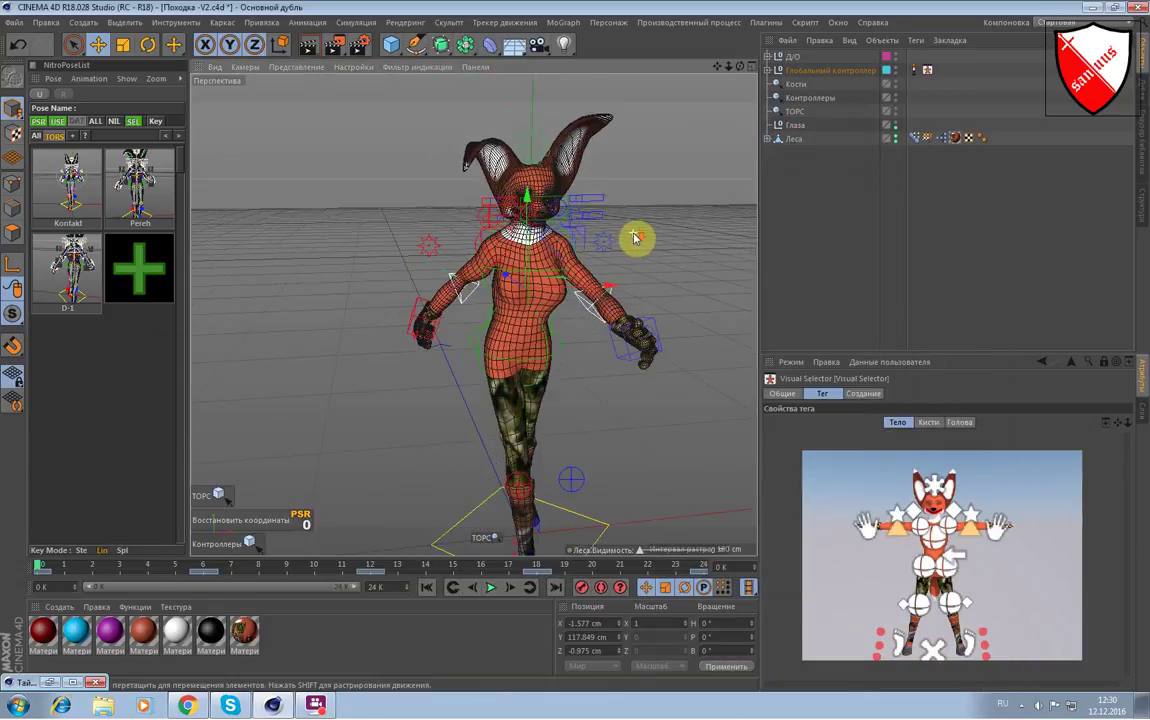
mouse_move(687, 240)
alt+mouse_down()
mouse_move(640, 298)
mouse_move(642, 285)
mouse_move(608, 269)
mouse_move(708, 262)
mouse_move(605, 260)
alt+mouse_up()
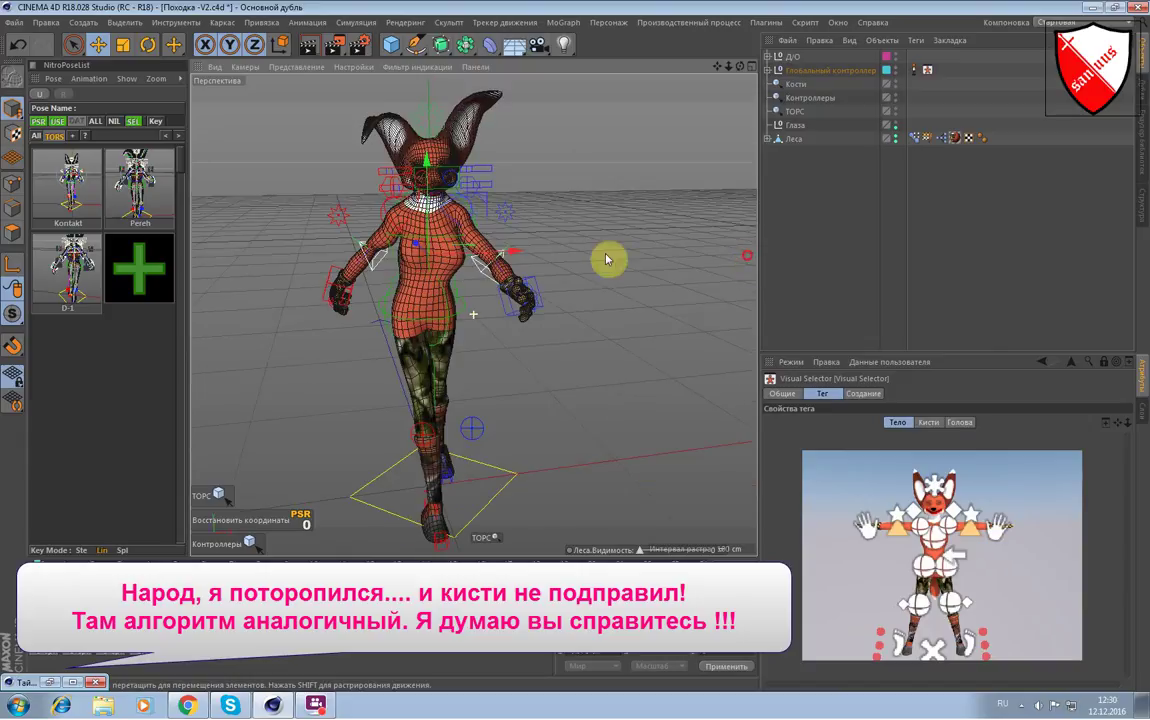
click(298, 68)
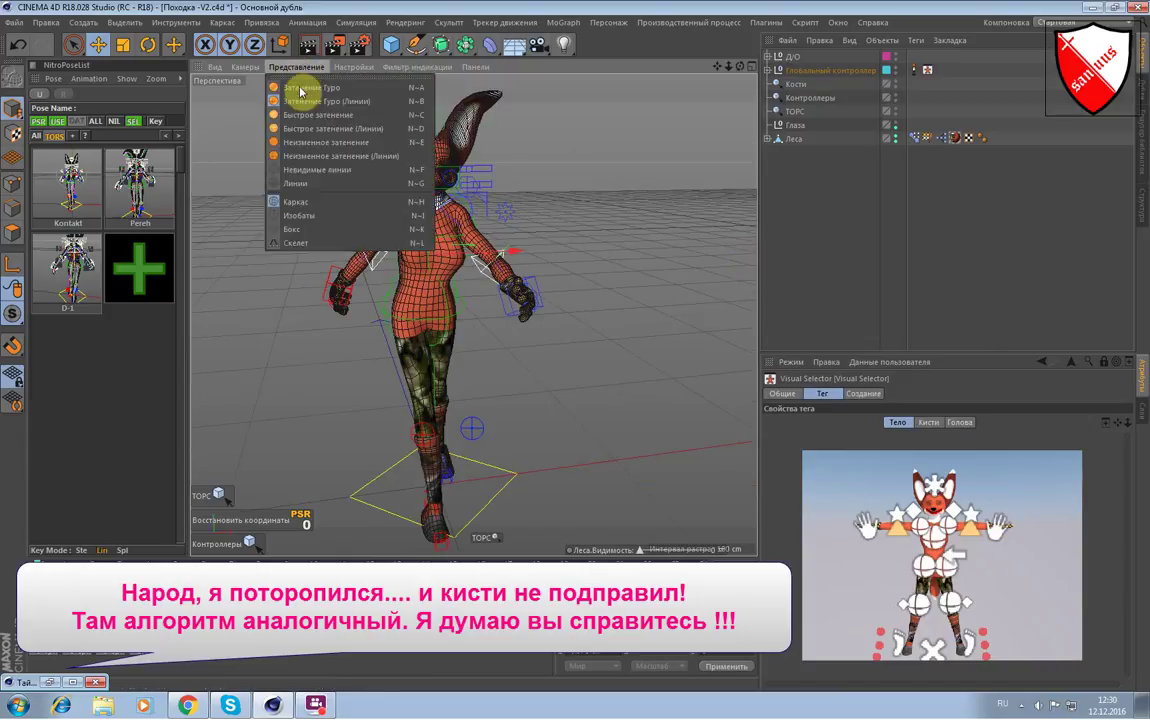
click(300, 88)
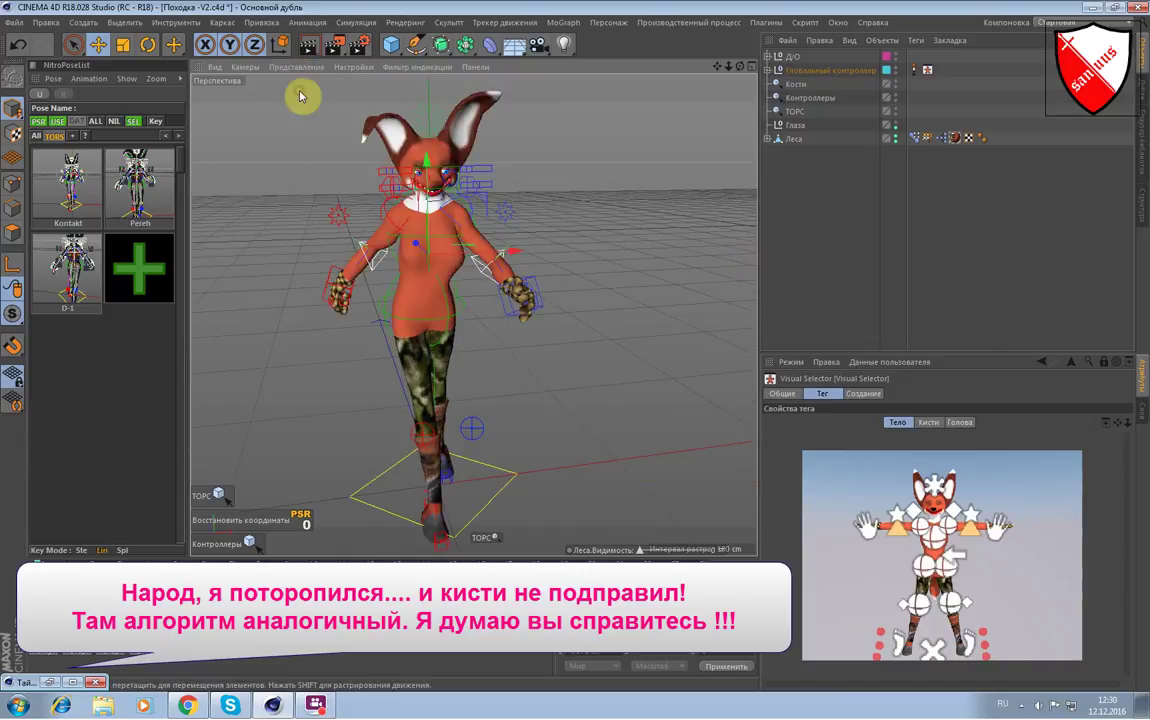
click(1144, 418)
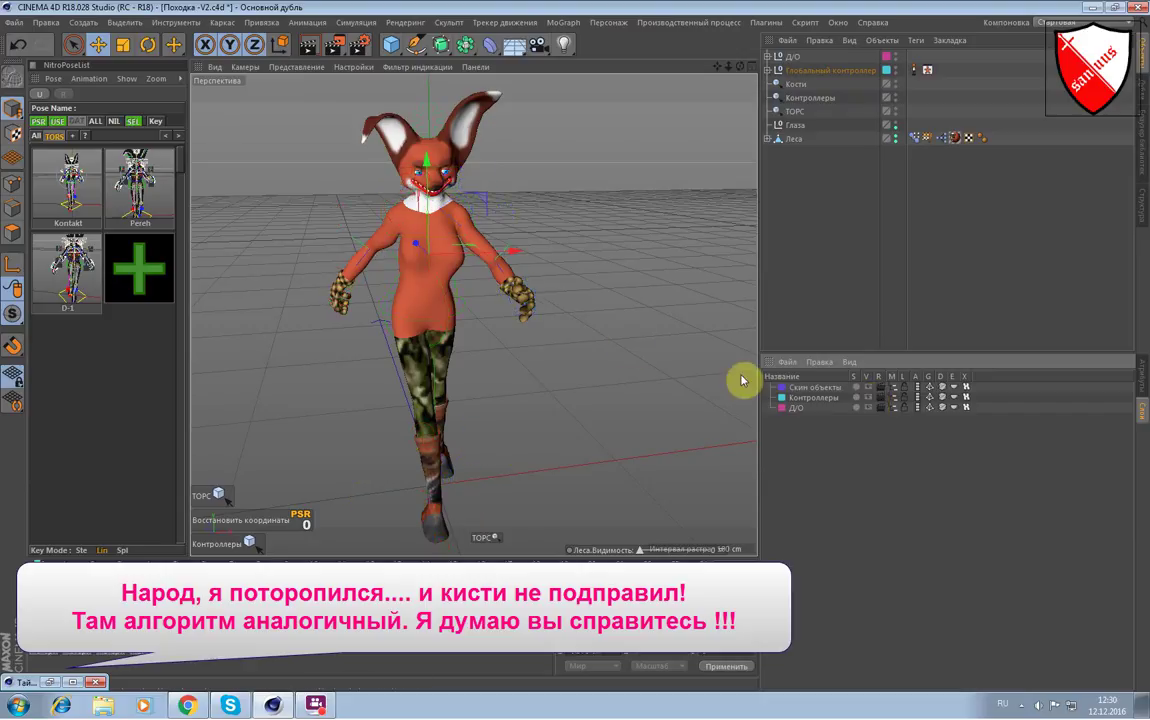
click(603, 341)
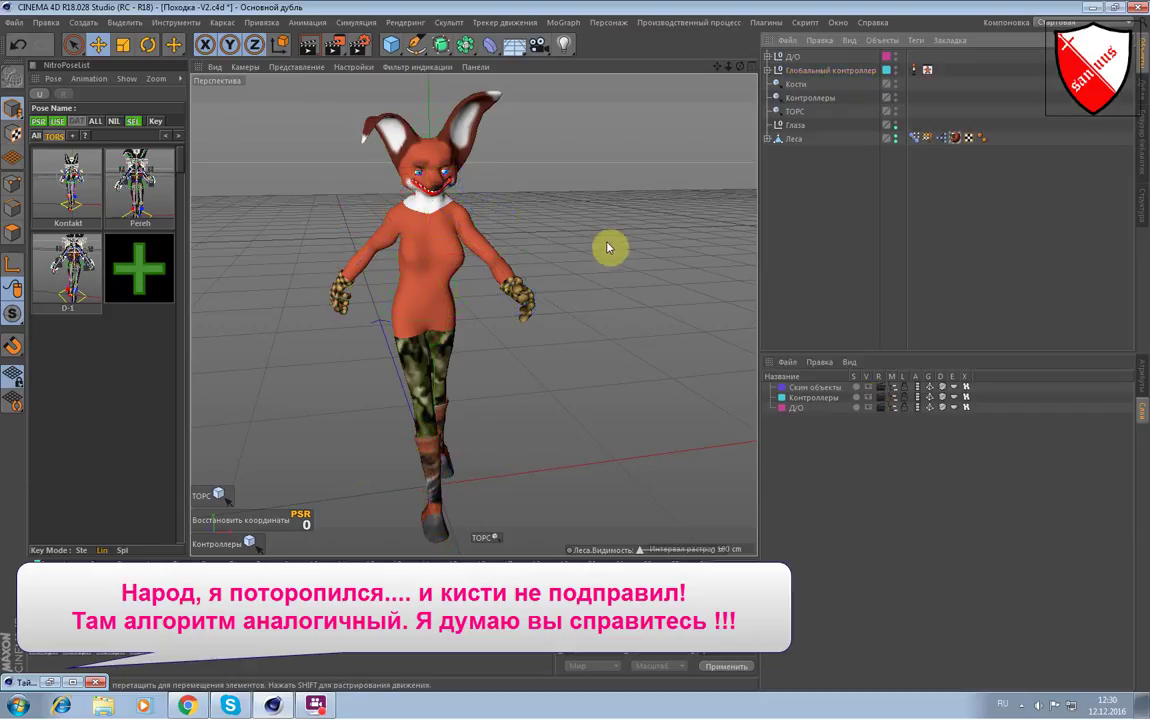
mouse_move(621, 249)
alt+mouse_down()
mouse_move(526, 252)
mouse_move(642, 249)
mouse_move(497, 265)
mouse_move(511, 262)
alt+mouse_up()
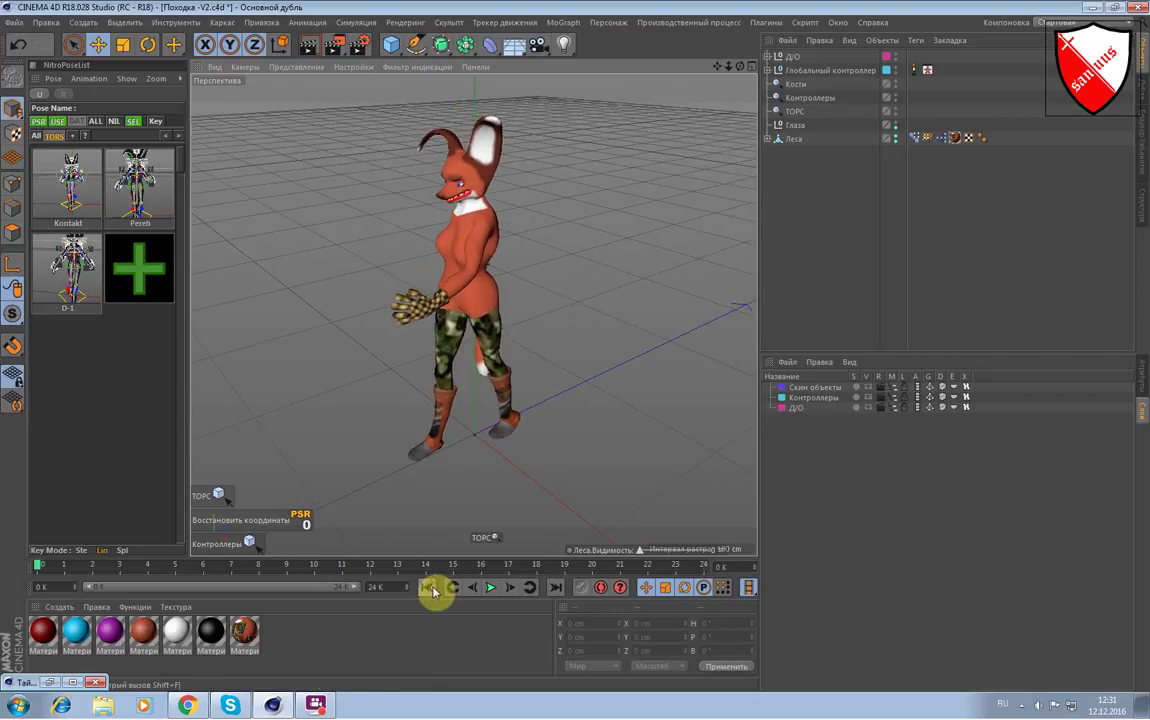
Play the fox walk cycle and orbit through front, side and three-quarter views of the arm swings.
click(490, 587)
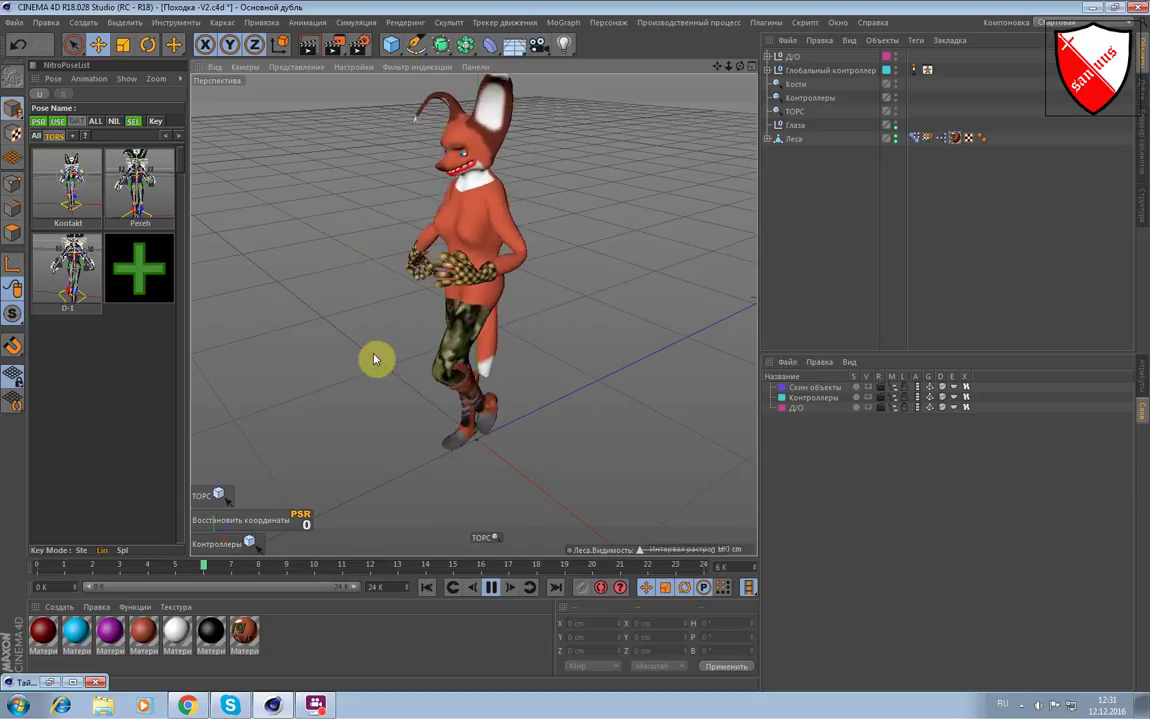
mouse_move(375, 357)
alt+mouse_down()
mouse_move(441, 360)
mouse_move(673, 326)
mouse_move(726, 347)
mouse_move(771, 346)
mouse_move(734, 334)
mouse_move(486, 333)
mouse_move(513, 334)
alt+mouse_up()
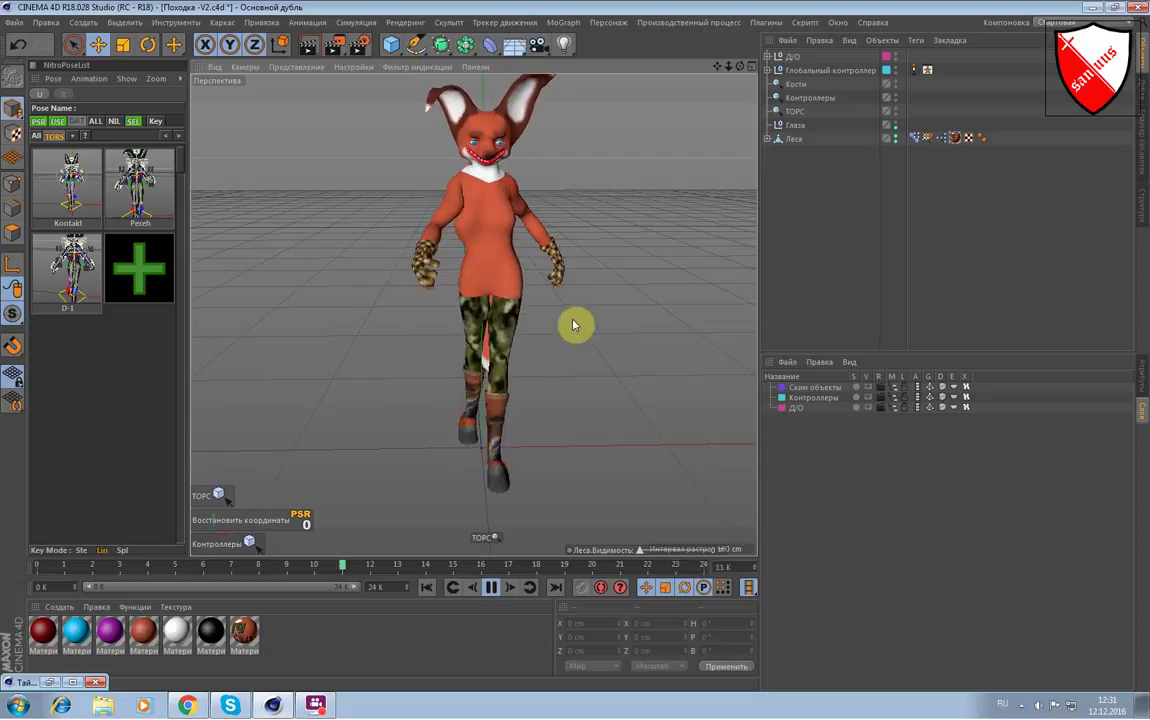
mouse_move(662, 347)
alt+mouse_down()
mouse_move(428, 336)
mouse_move(311, 347)
mouse_move(331, 403)
mouse_move(344, 398)
mouse_move(431, 447)
mouse_move(532, 364)
mouse_move(655, 333)
alt+mouse_up()
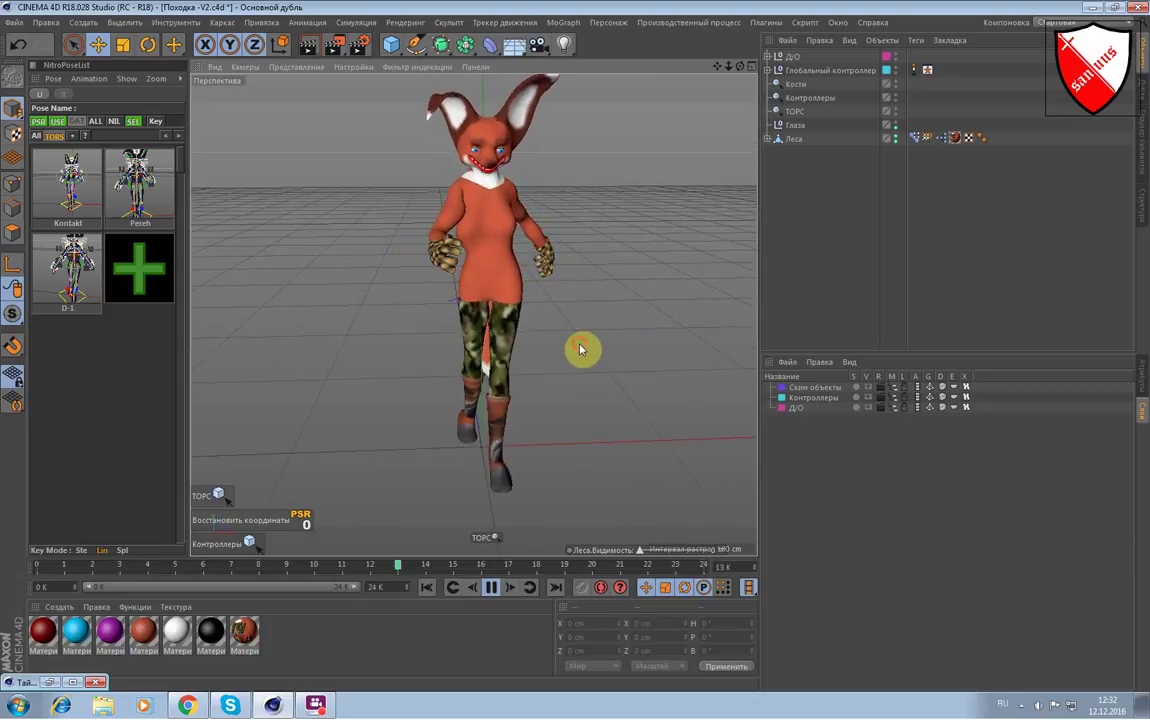
alt+drag(583, 347, 683, 334)
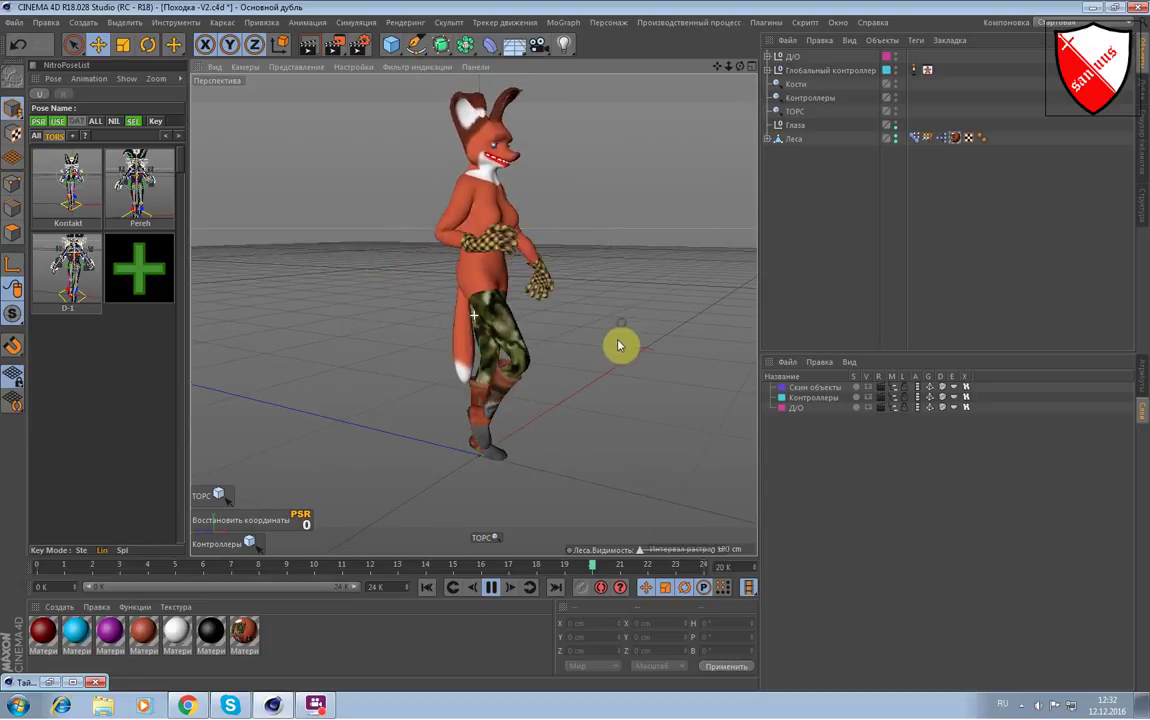
mouse_move(634, 372)
alt+mouse_down()
mouse_move(385, 360)
mouse_move(449, 360)
mouse_move(506, 455)
alt+mouse_up()
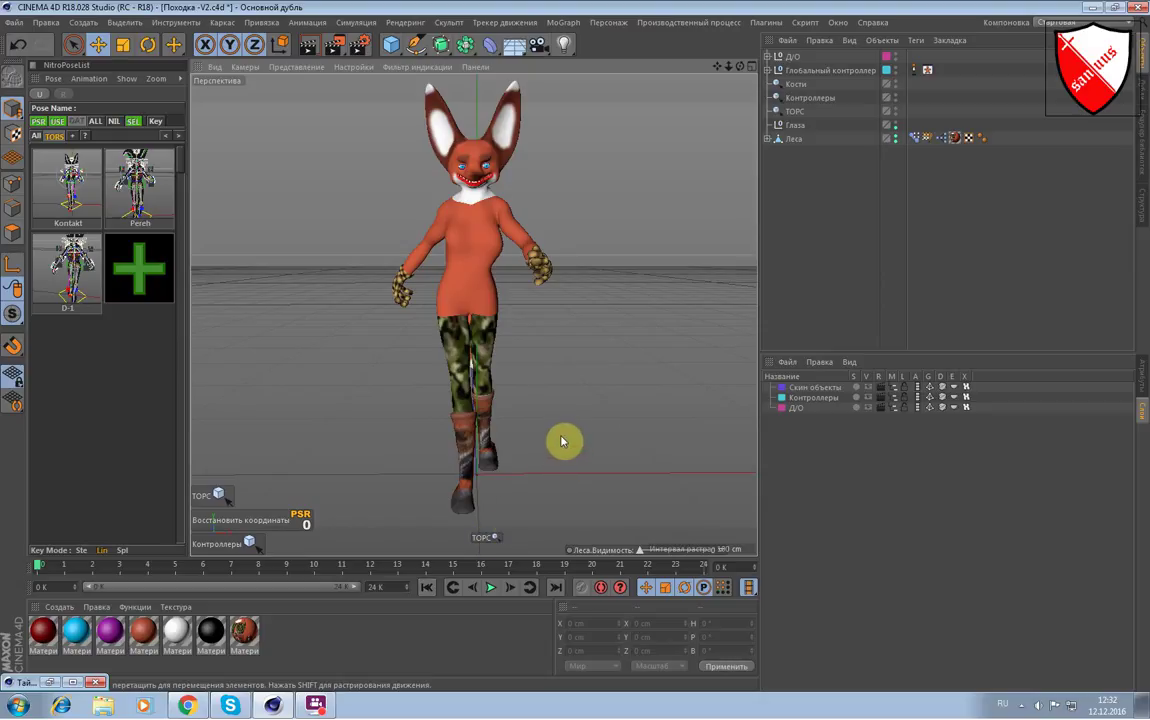
mouse_move(562, 441)
alt+mouse_down()
mouse_move(693, 433)
mouse_move(408, 445)
mouse_move(547, 454)
mouse_move(505, 459)
alt+mouse_up()
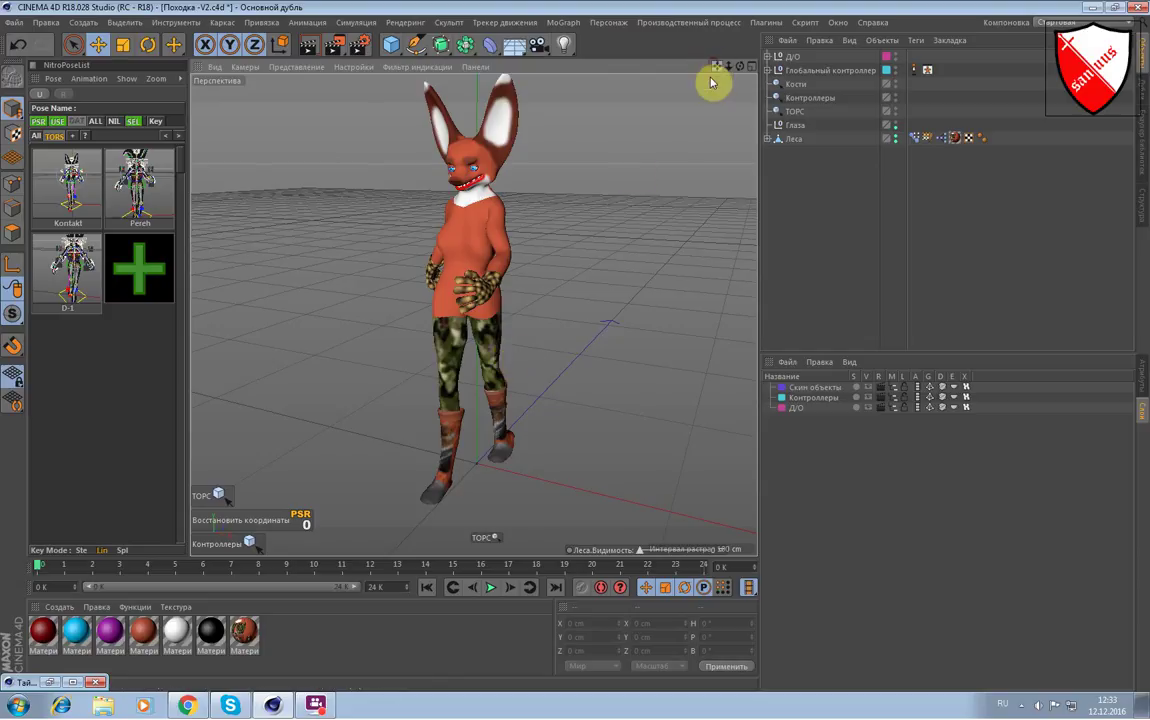
key(ctrl+z)
mouse_move(739, 67)
mouse_down()
mouse_move(706, 72)
mouse_move(865, 65)
mouse_move(639, 69)
mouse_move(726, 62)
mouse_up()
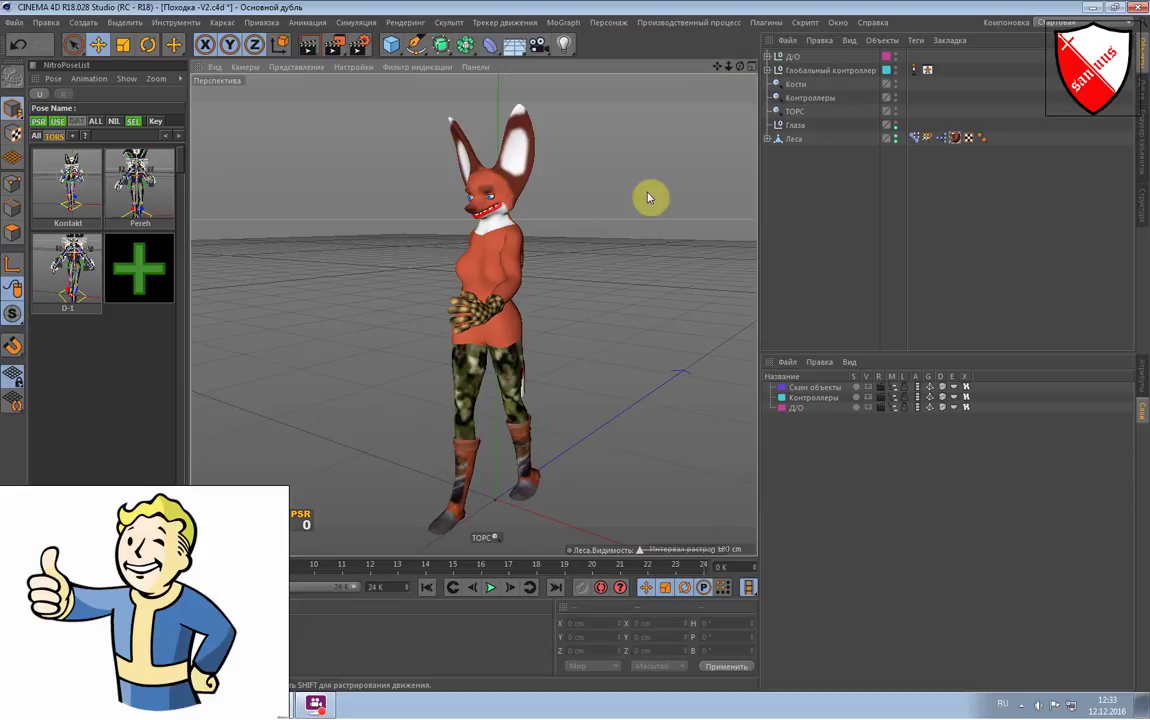